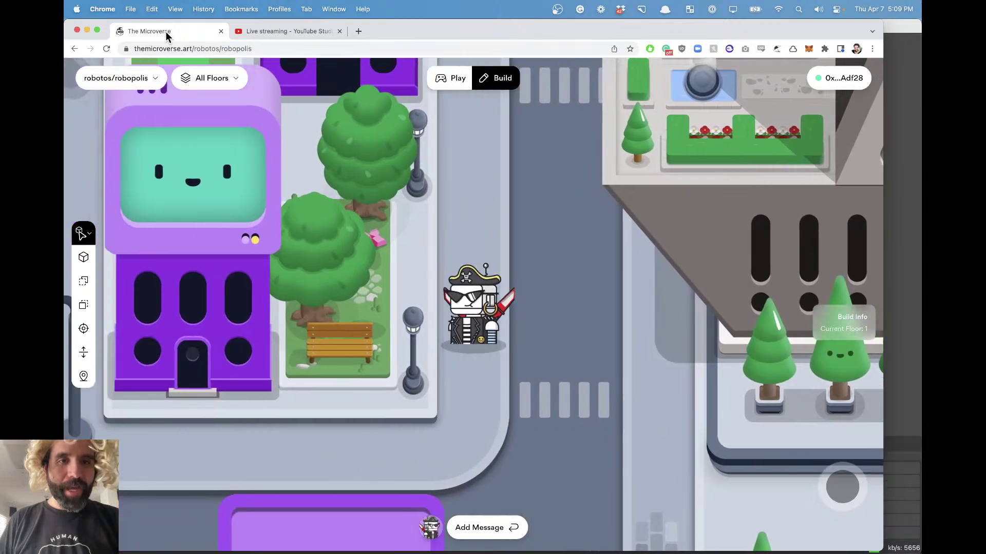
# Step: Walk the avatar up to the purple building by the trees and look through the available player characters, keeping the current one
pyautogui.press('Right')
pyautogui.press('Up')
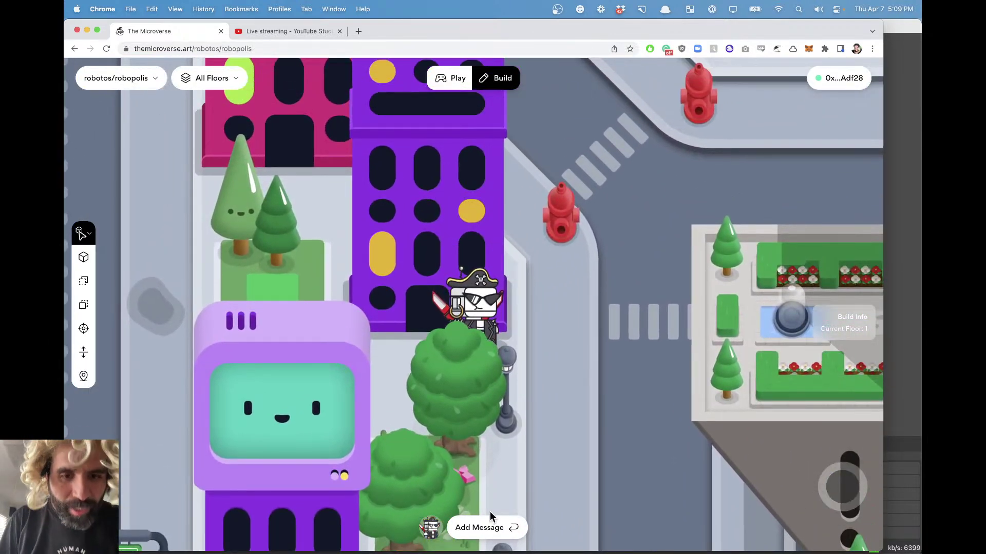
pyautogui.click(426, 530)
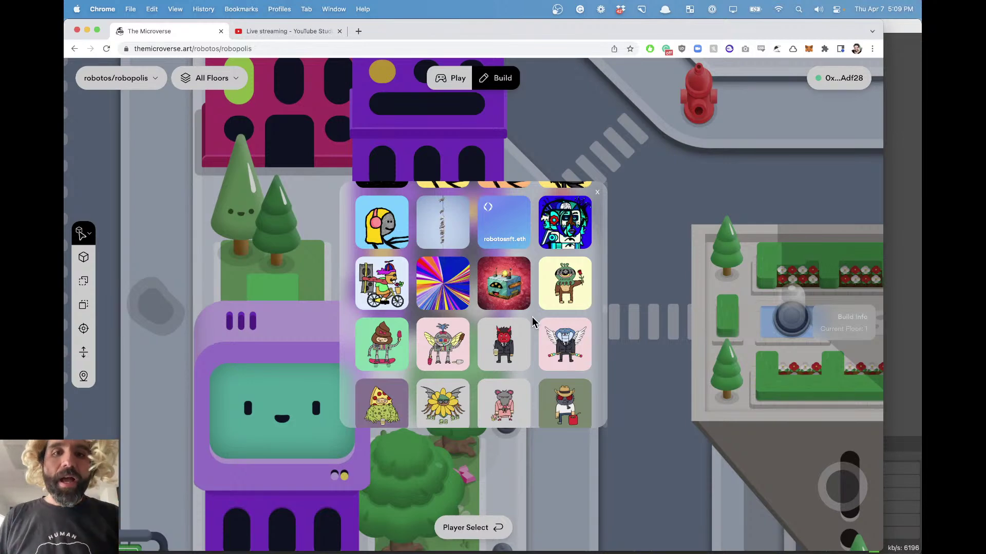
pyautogui.click(598, 193)
# Step: Walk the avatar behind the trees and out to the wooden bench beside the purple screen-faced building
pyautogui.press('Right')
pyautogui.press('Down')
pyautogui.press('Left')
pyautogui.press('Right')
pyautogui.press('Up')
pyautogui.press('Left')
pyautogui.press('Down')
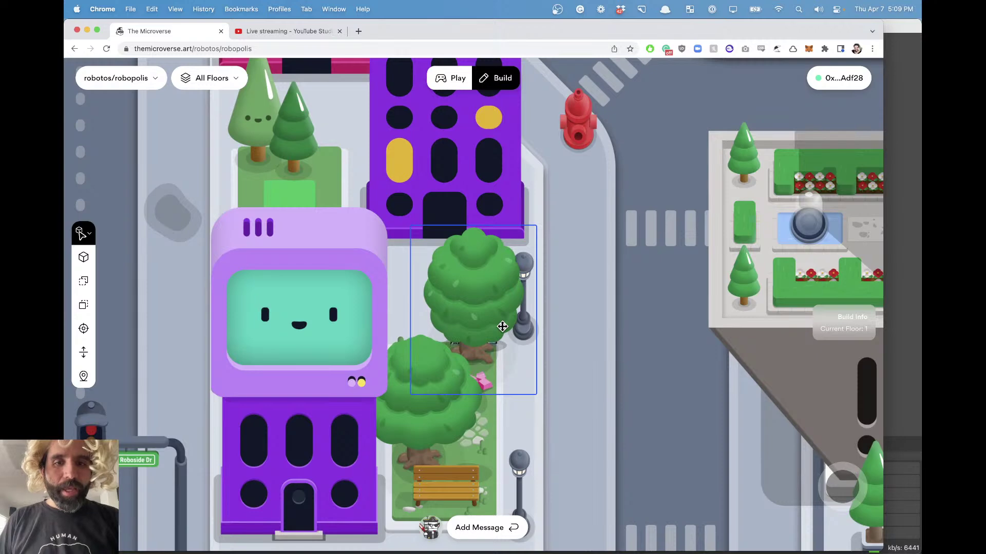
pyautogui.press('Left')
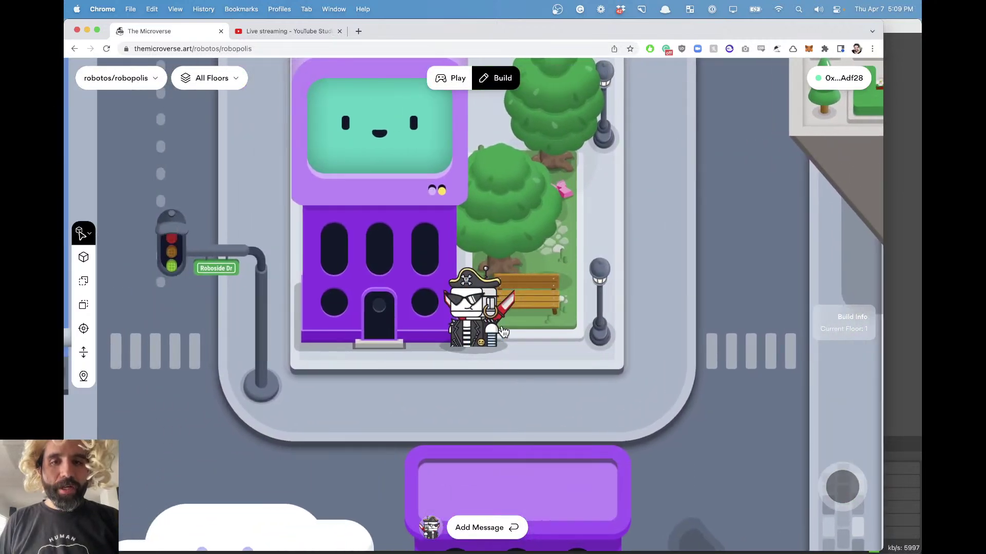
# Step: Switch to Play mode and walk the avatar all the way around the purple screen-faced building
pyautogui.click(452, 81)
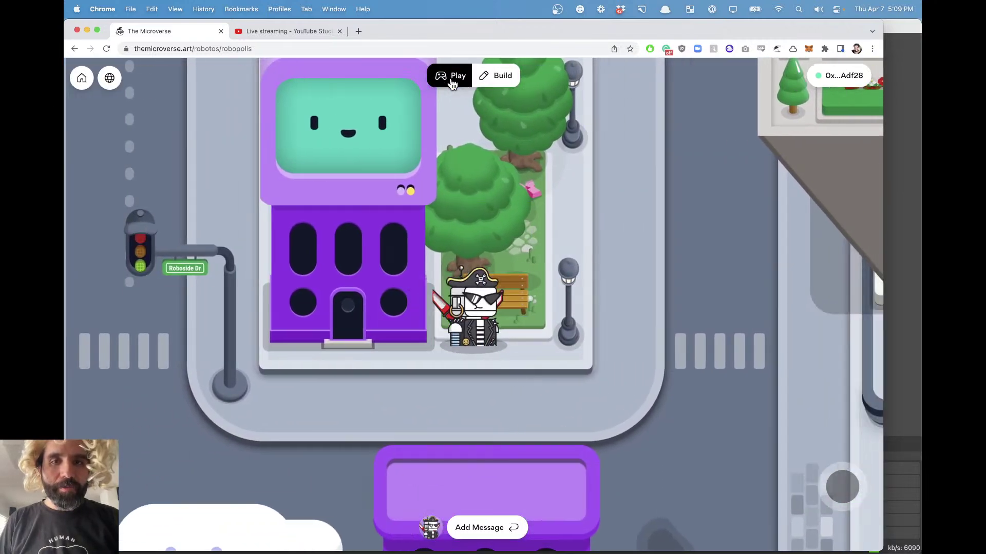
pyautogui.press('Right')
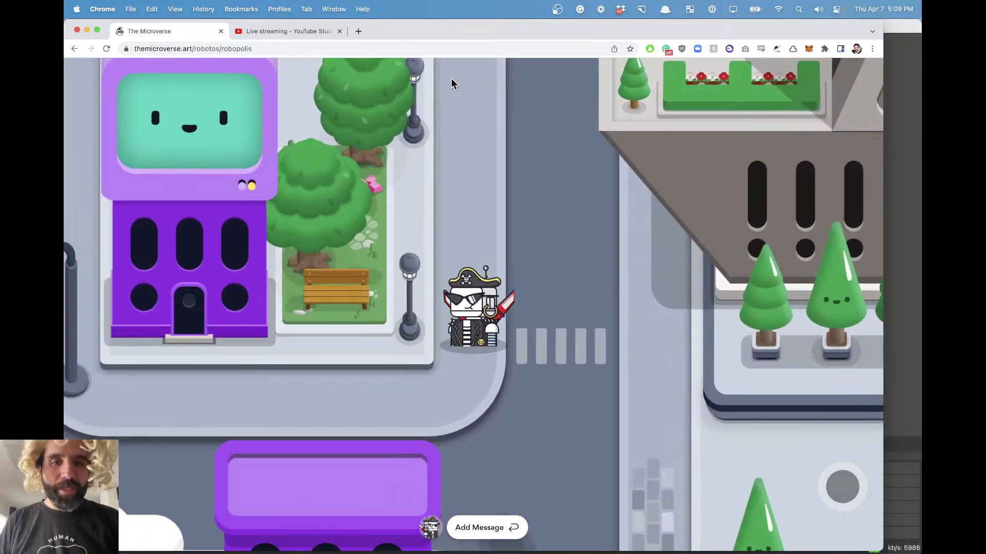
pyautogui.press('Left')
pyautogui.press('Down')
pyautogui.press('Left')
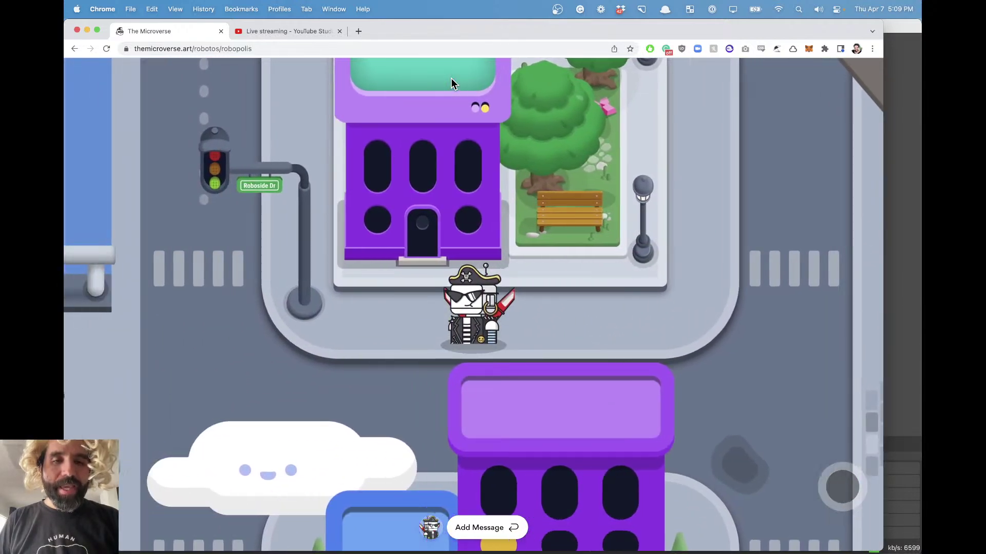
pyautogui.press('Up')
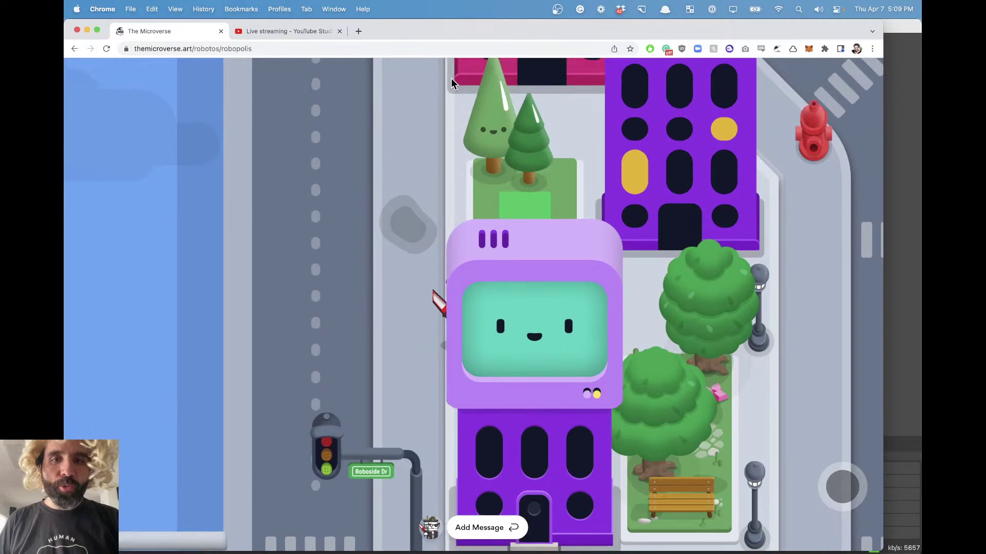
pyautogui.press('Right')
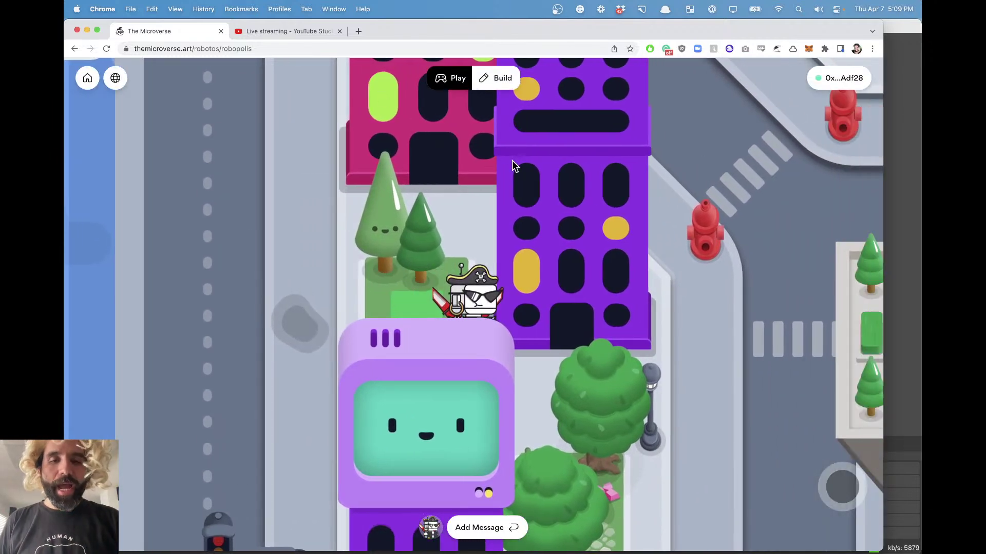
pyautogui.press('Right')
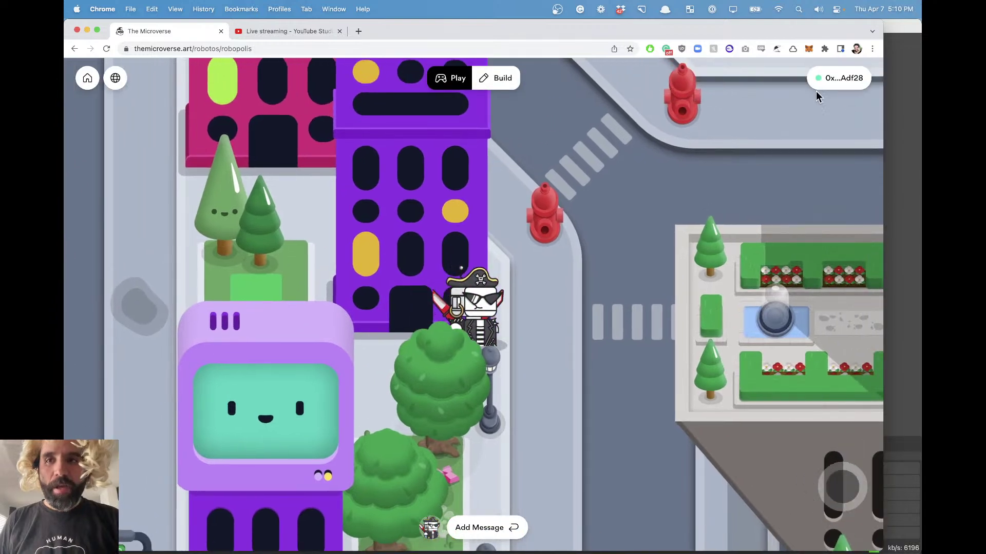
# Step: Switch to Build mode and display the hitboxes of the map objects with the Hitbox tool
pyautogui.click(497, 81)
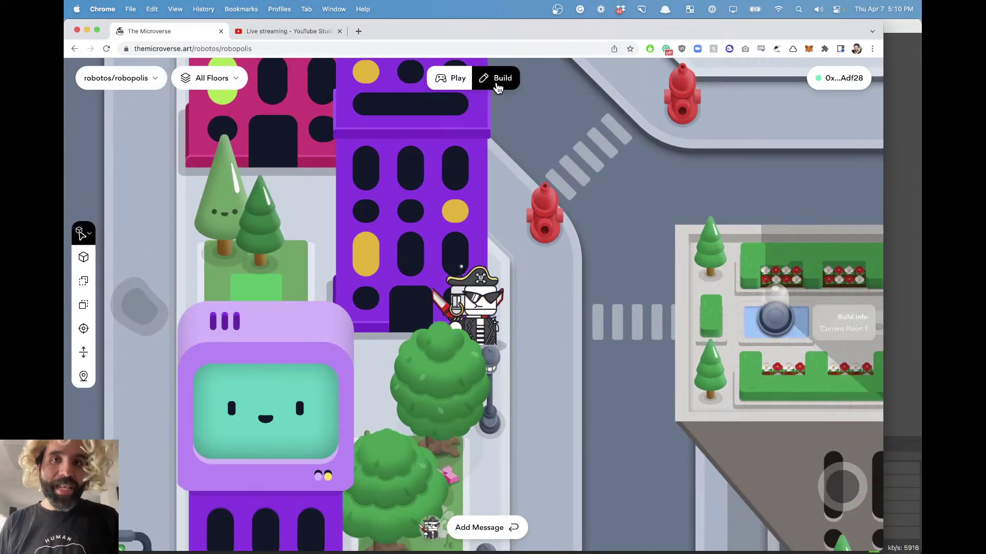
pyautogui.press('Right')
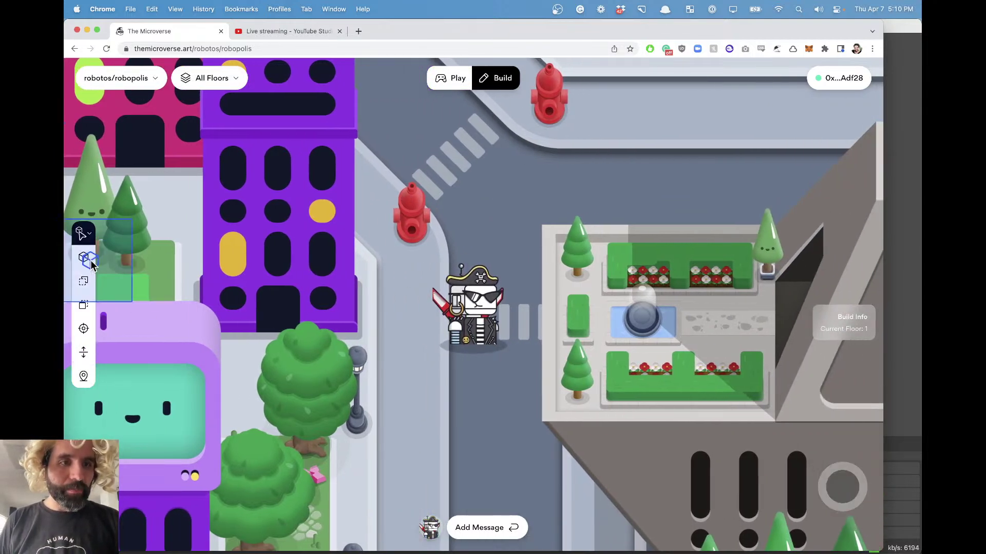
pyautogui.click(84, 283)
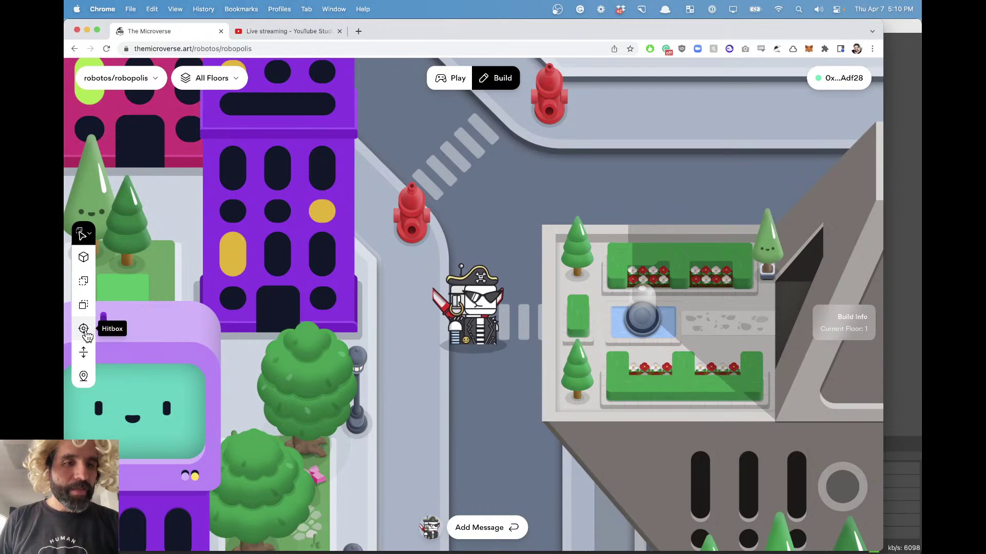
pyautogui.click(86, 332)
pyautogui.press('Left')
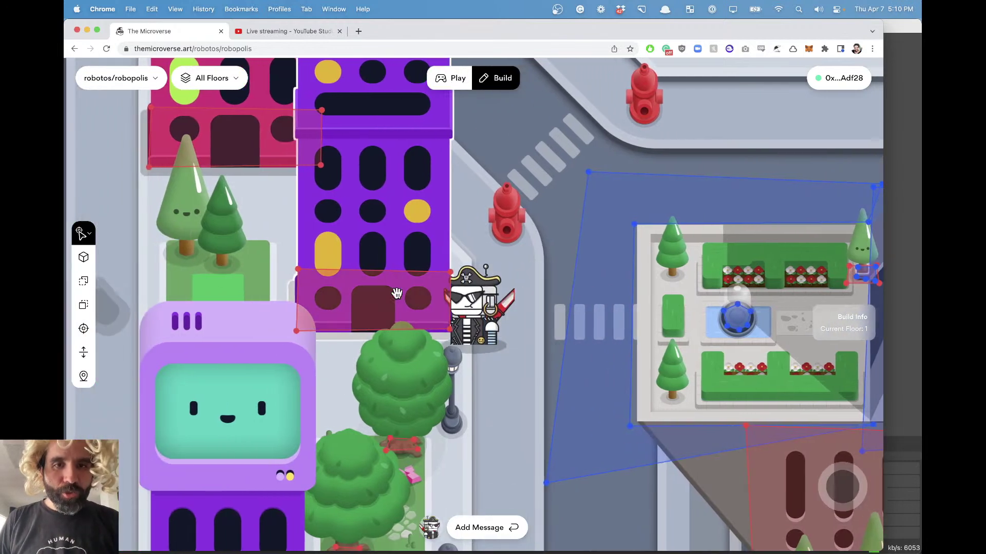
# Step: Test the hitbox of the tall purple building by walking the avatar around its base and behind it
pyautogui.press('Up')
pyautogui.press('Down')
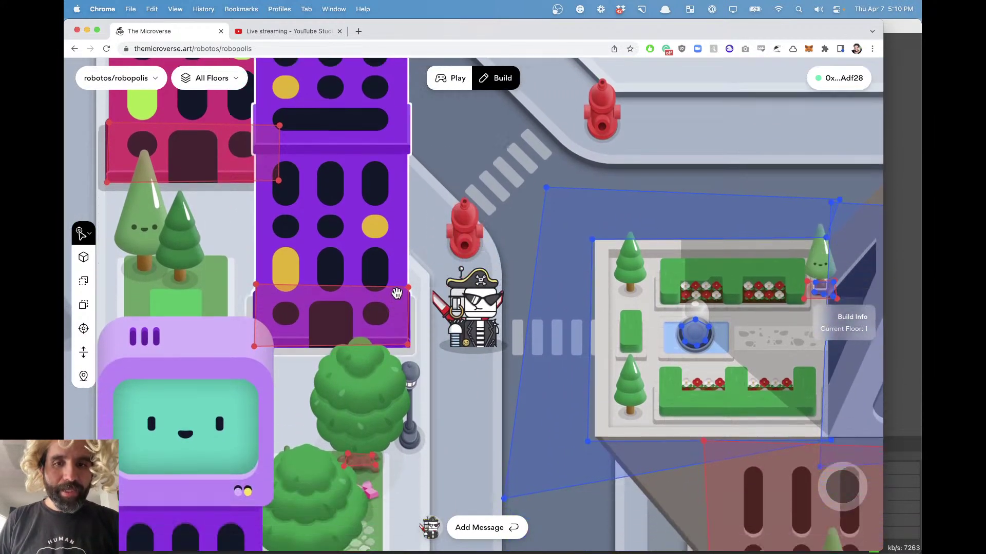
pyautogui.press('Left')
pyautogui.press('Right')
pyautogui.press('Up')
pyautogui.press('Down')
pyautogui.press('Right')
pyautogui.press('Up')
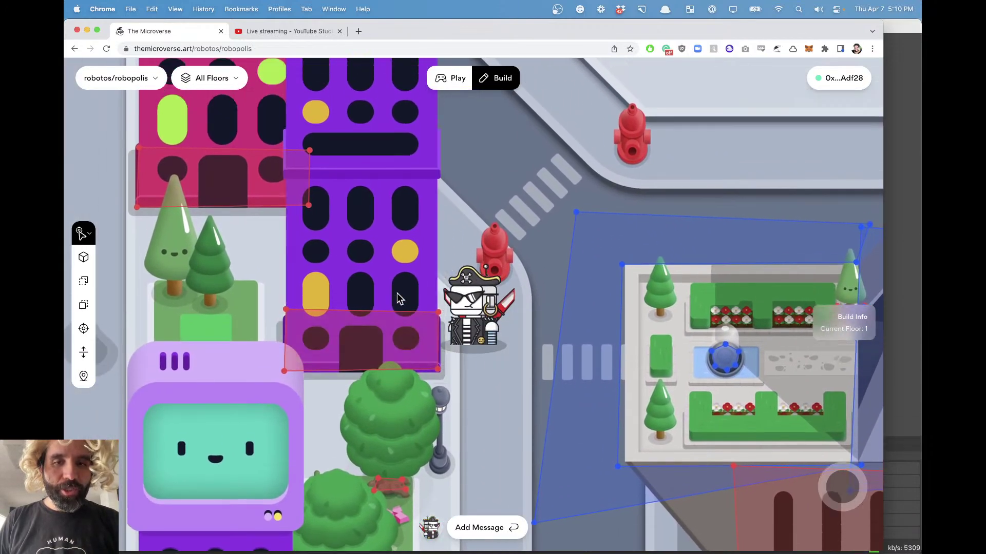
pyautogui.press('Left')
pyautogui.press('Right')
pyautogui.press('Left')
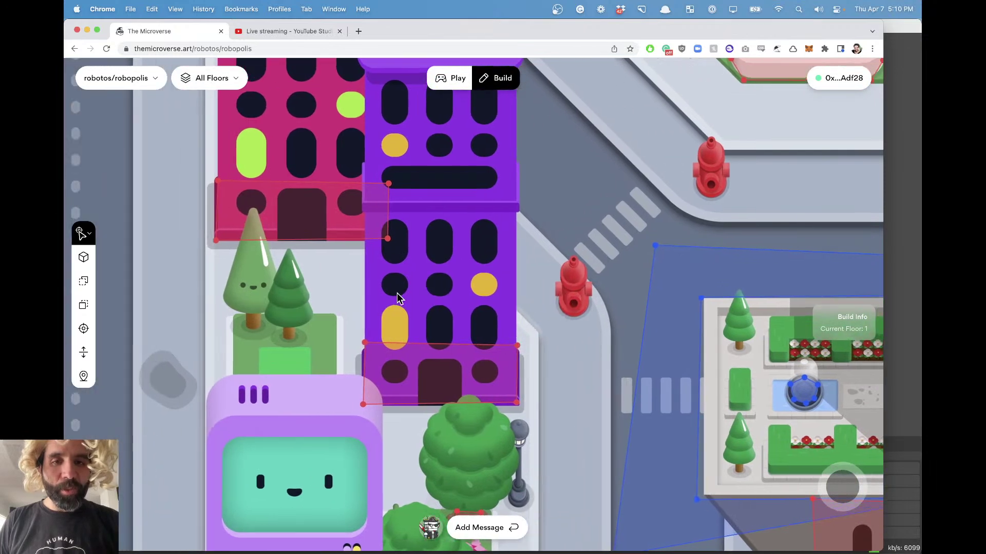
pyautogui.press('Down')
pyautogui.press('Right')
pyautogui.press('Right')
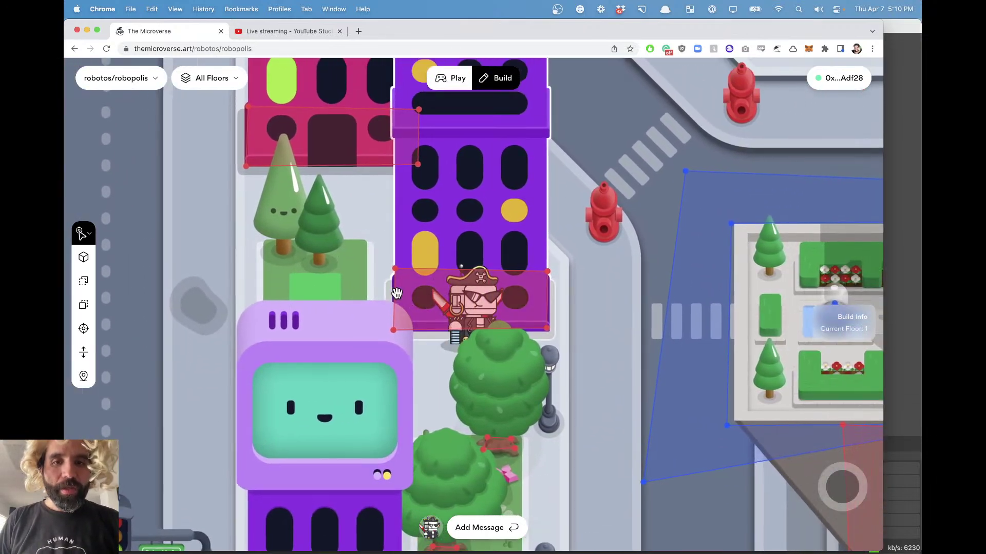
pyautogui.press('Up')
pyautogui.press('Left')
pyautogui.press('Down')
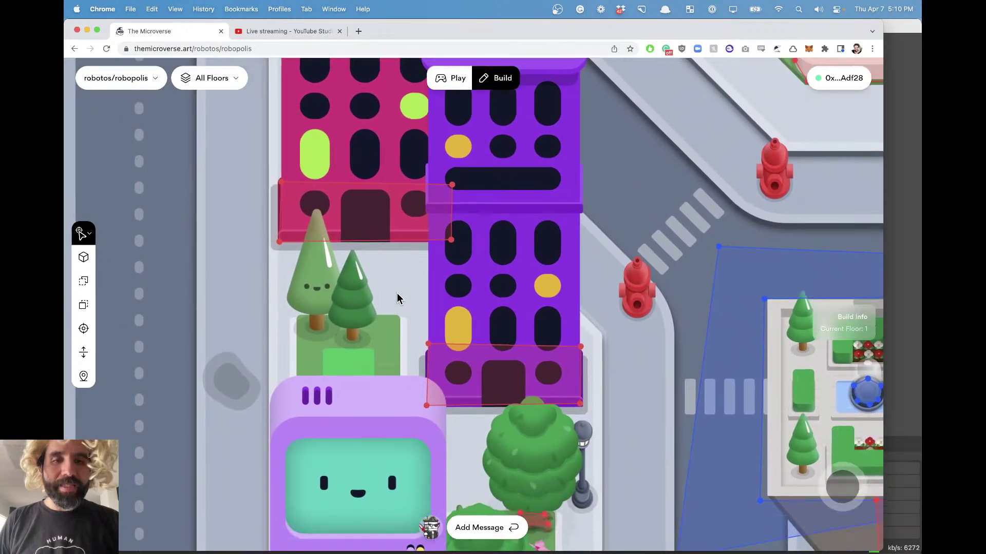
pyautogui.press('Left')
pyautogui.press('Right')
pyautogui.press('Down')
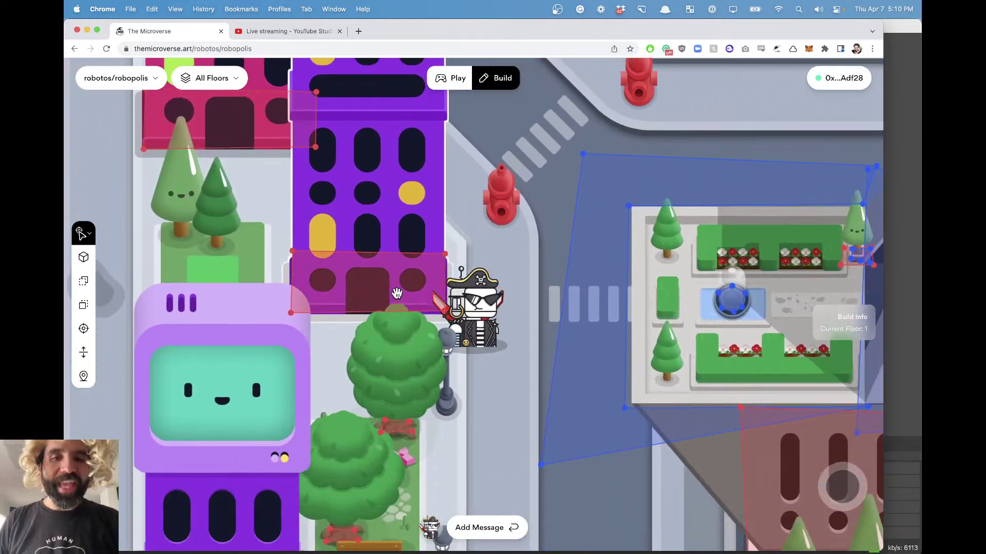
pyautogui.press('Up')
pyautogui.press('Left')
pyautogui.press('Down')
# Step: Walk the avatar across the street and behind the overhanging corner of the large grey building
pyautogui.press('Right')
pyautogui.press('Right')
pyautogui.press('Down')
pyautogui.press('Right')
pyautogui.press('Up')
pyautogui.press('Left')
pyautogui.press('Up')
pyautogui.press('Right')
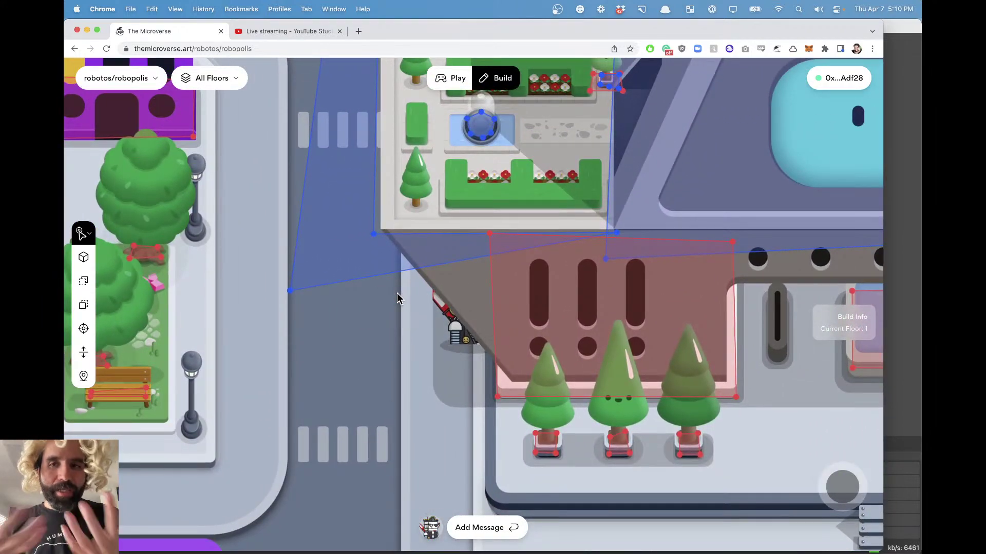
# Step: Walk the avatar along the front of the grey building past the three potted trees and back to its corner
pyautogui.press('Down')
pyautogui.press('Right')
pyautogui.press('Up')
pyautogui.press('Right')
pyautogui.press('Down')
pyautogui.press('Down')
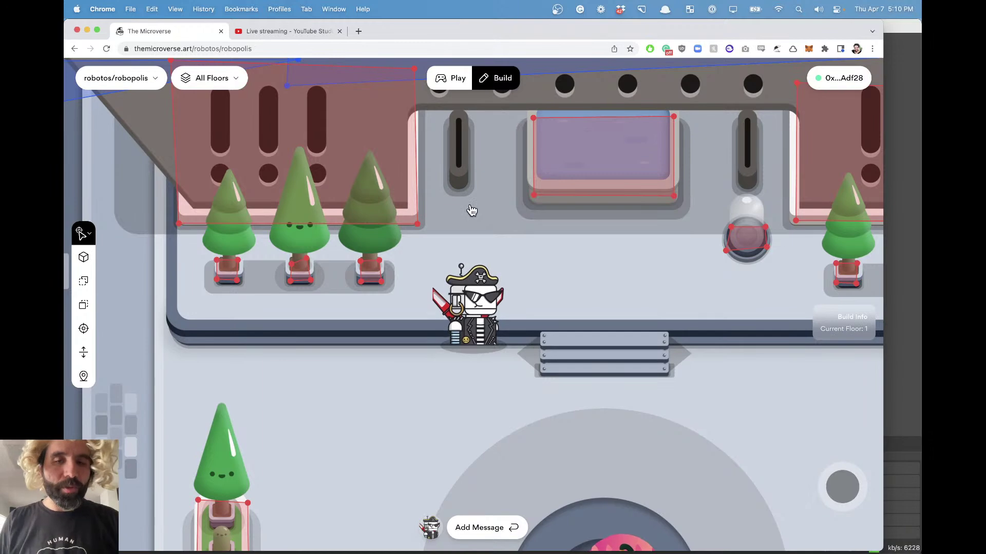
pyautogui.press('Left')
pyautogui.press('Up')
pyautogui.press('Right')
pyautogui.press('Left')
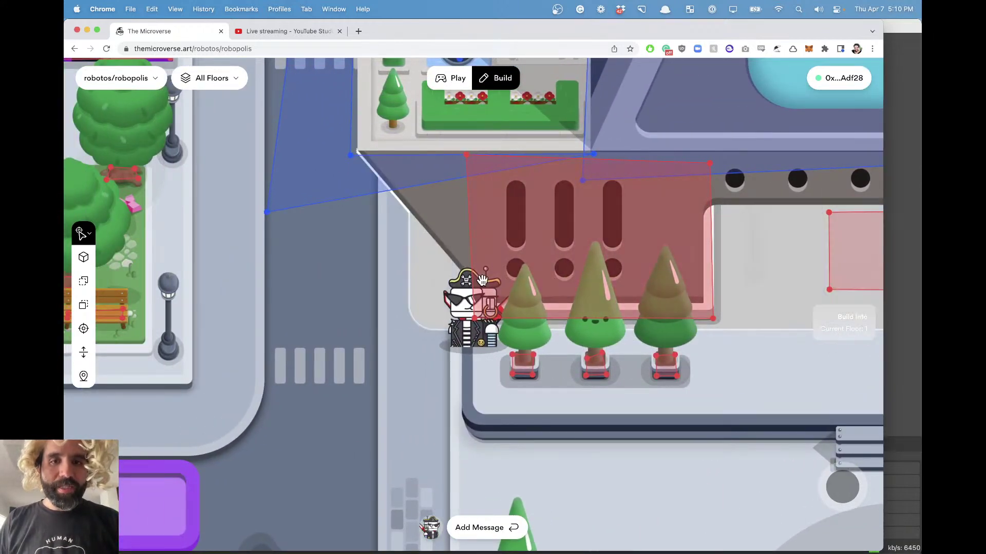
# Step: Check the grey building's layering by walking the avatar in and out from behind its overhanging roof
pyautogui.press('Left')
pyautogui.press('Right')
pyautogui.press('Up')
pyautogui.press('Left')
pyautogui.press('Up')
pyautogui.press('Right')
pyautogui.press('Down')
pyautogui.press('Up')
pyautogui.press('Down')
pyautogui.press('Up')
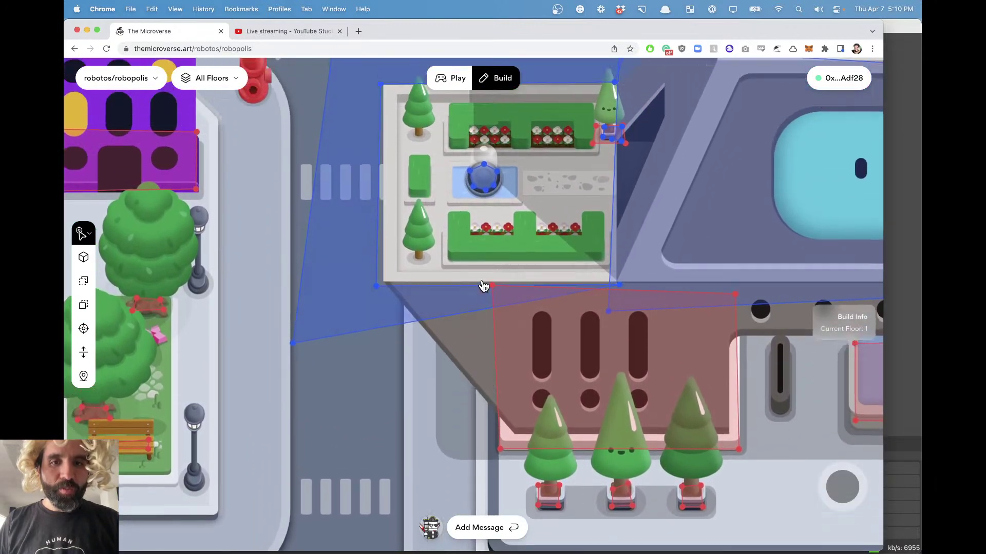
pyautogui.press('Down')
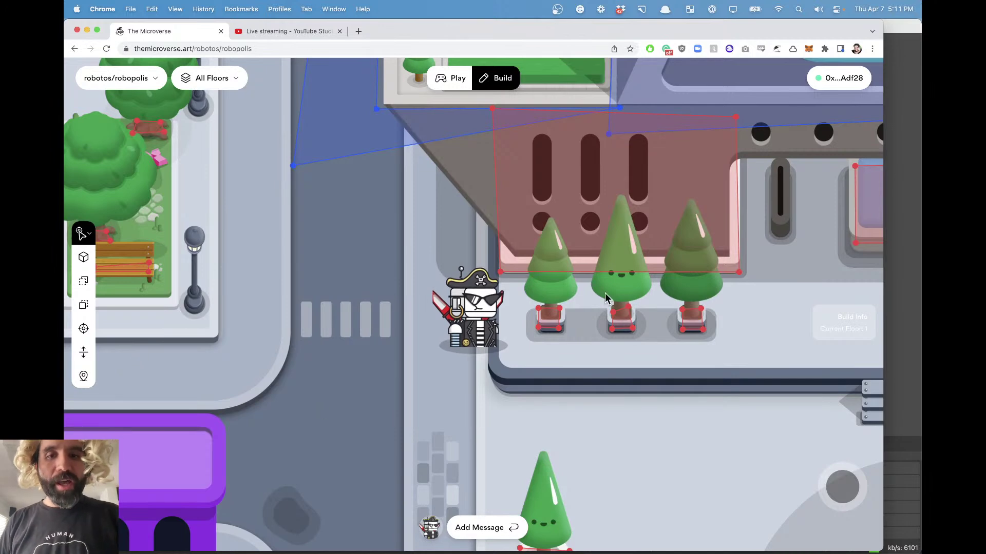
# Step: Walk the avatar to the smiling tree planter and switch the selection mode from hitboxes back to objects
pyautogui.press('Down')
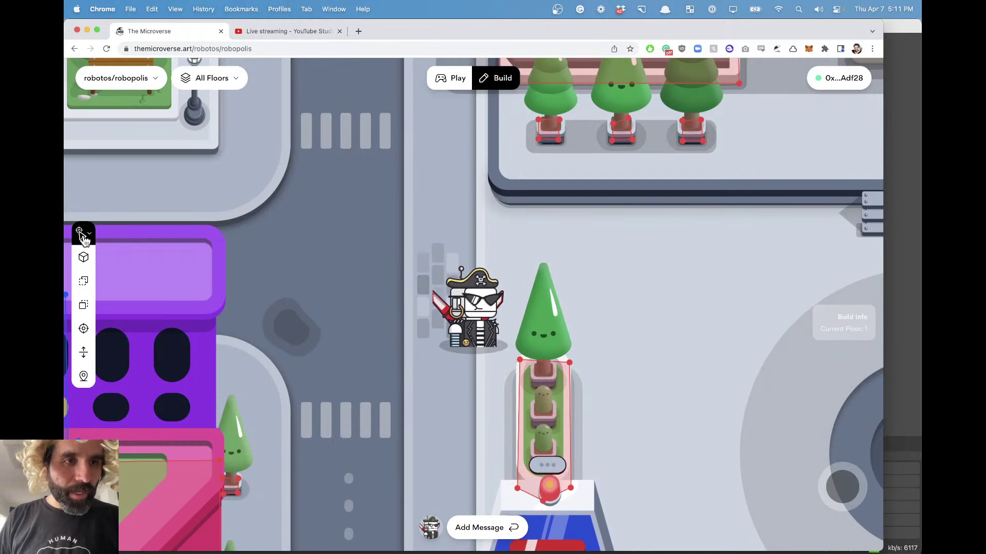
pyautogui.click(82, 232)
pyautogui.click(136, 237)
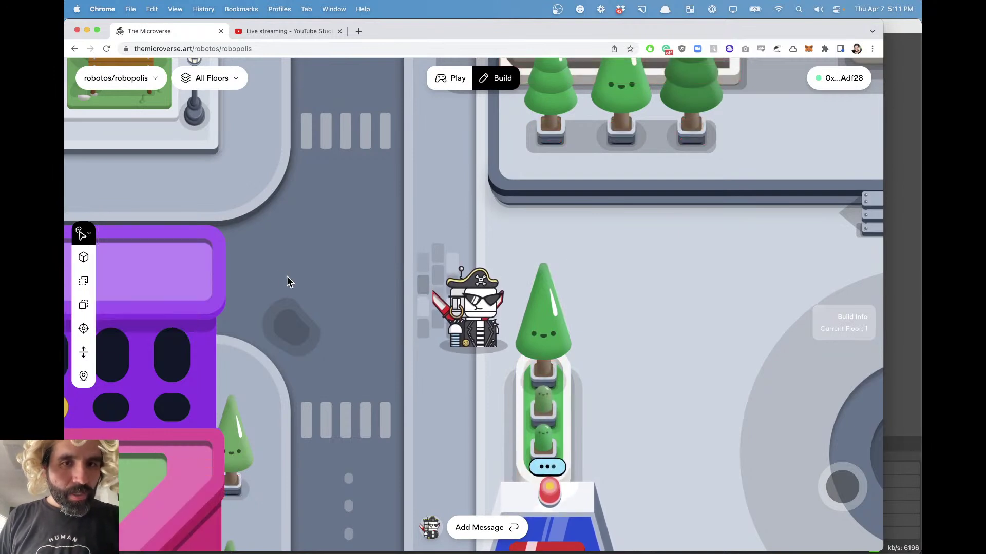
# Step: Select the smiling tree planter and examine the interactions it can be given, including Gags, Games, Switch and Dialogue
pyautogui.click(564, 318)
pyautogui.press('Down')
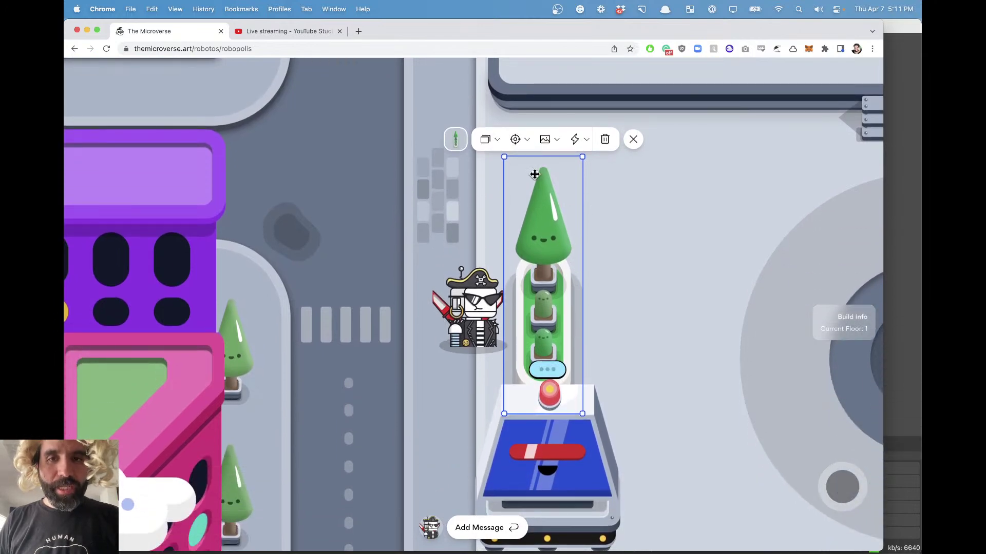
pyautogui.press('Up')
pyautogui.press('Right')
pyautogui.press('Down')
pyautogui.press('Right')
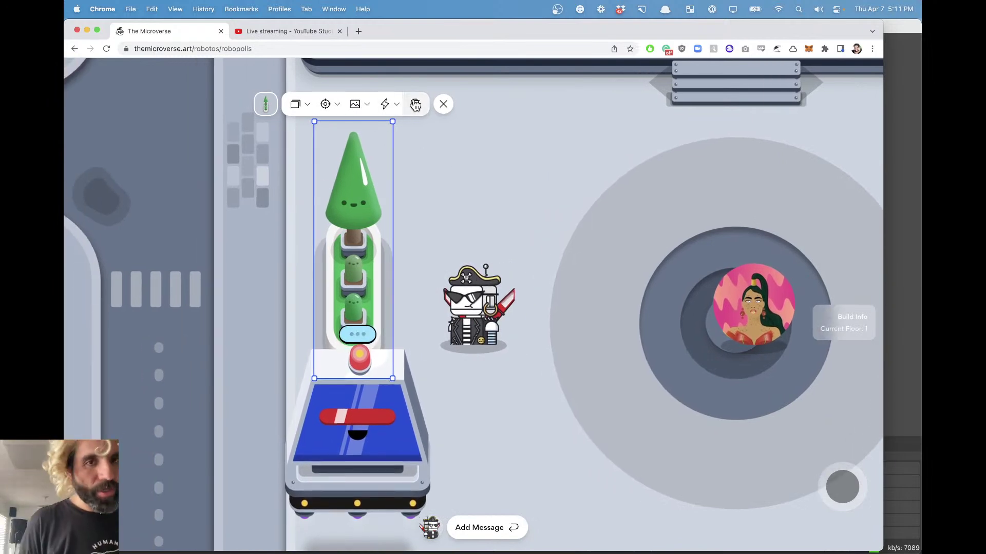
pyautogui.click(387, 105)
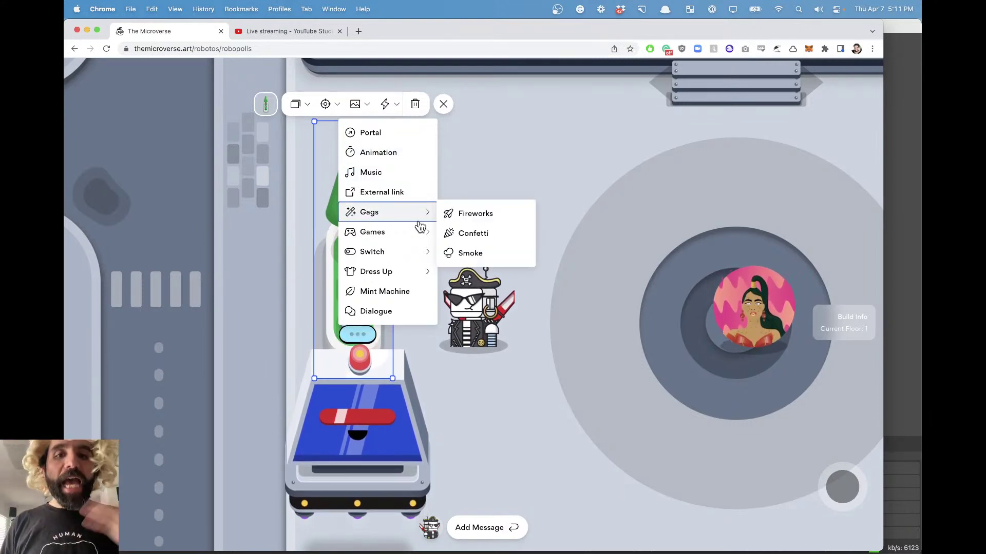
pyautogui.moveTo(390, 236)
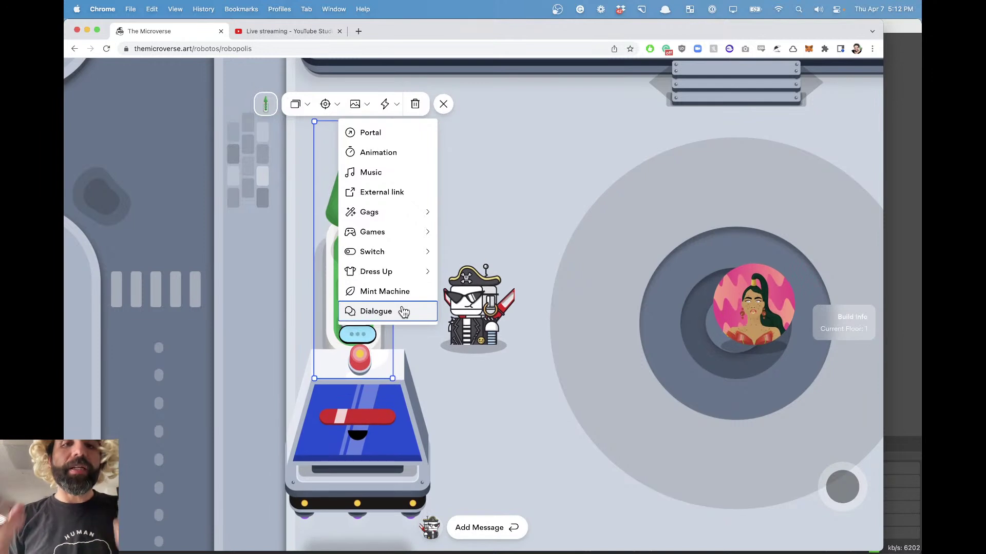
pyautogui.press('Escape')
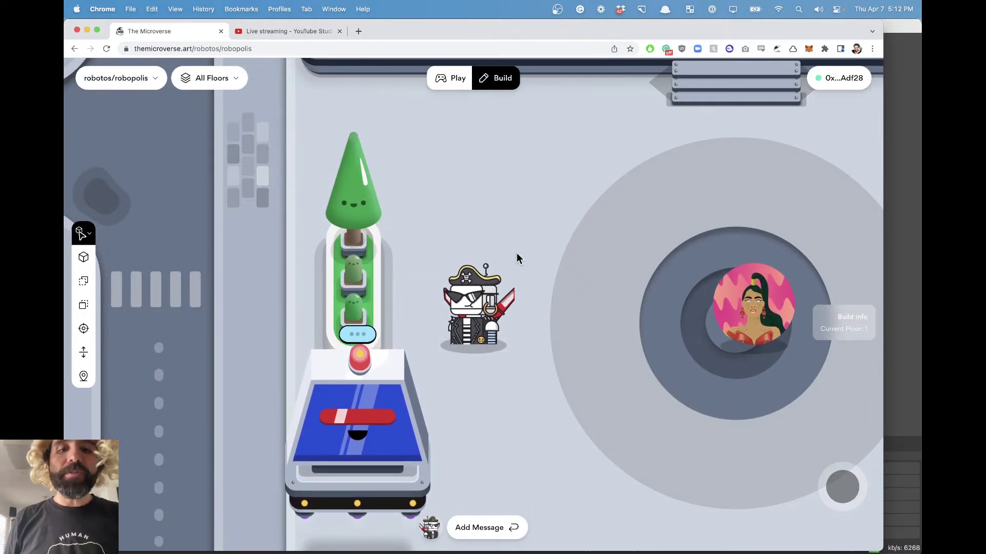
# Step: Walk the avatar to the hovering blue police robot, within range to talk to it
pyautogui.press('Down')
pyautogui.press('Down')
pyautogui.press('Left')
pyautogui.press('Up')
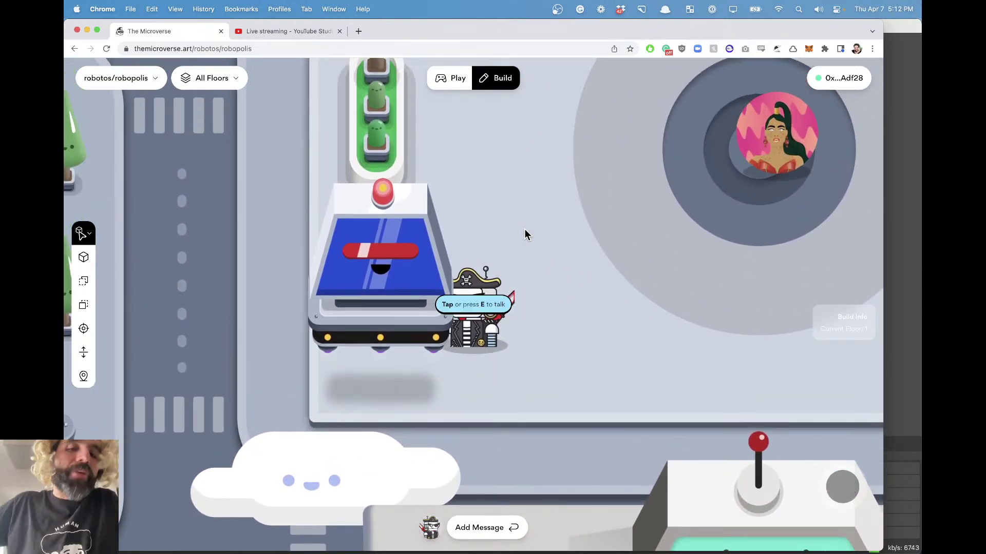
pyautogui.press('Down')
pyautogui.press('Left')
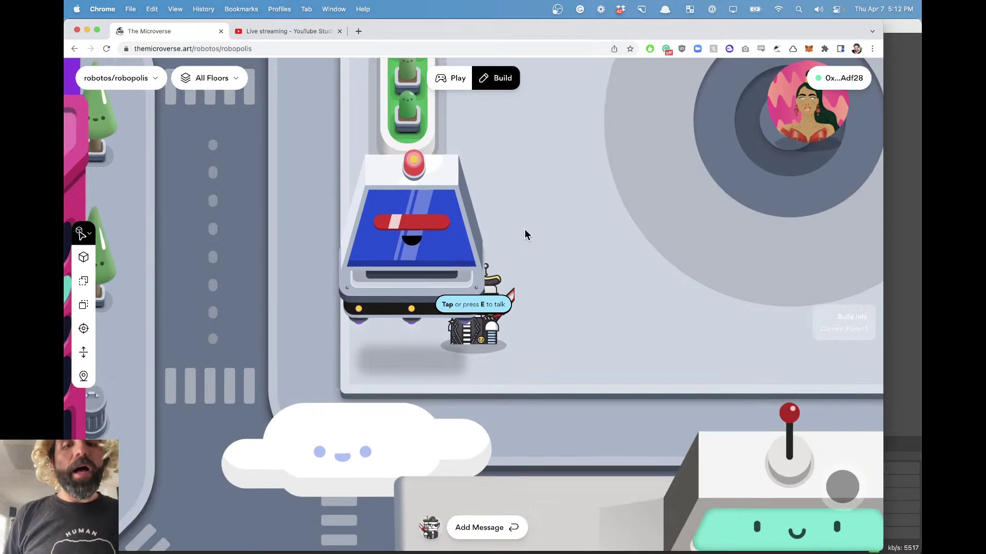
pyautogui.press('Right')
pyautogui.press('Left')
pyautogui.press('Right')
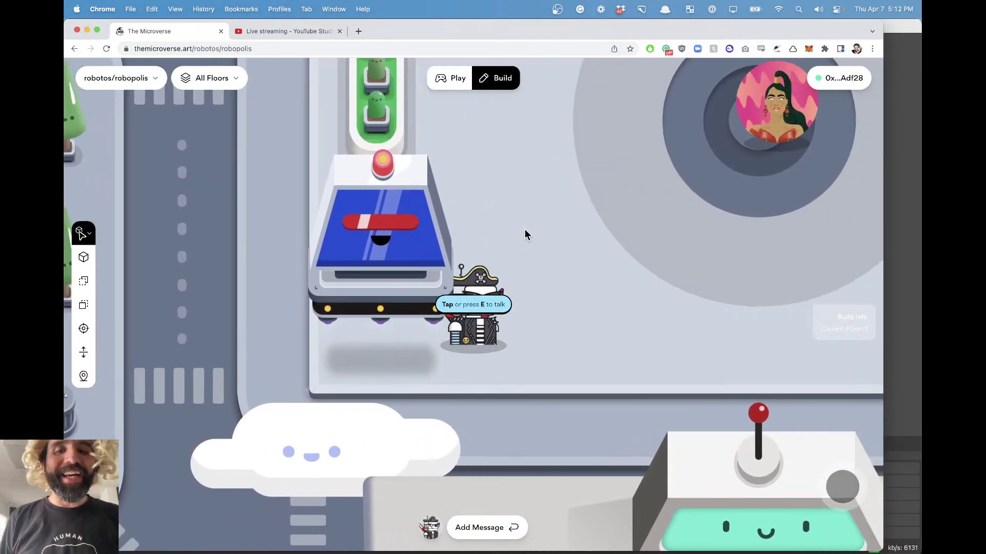
# Step: Talk to the blue police robot, answering "Wait... watching me?" and ending the conversation with "That's scary, Robopopo. Bye!"
pyautogui.press('Left')
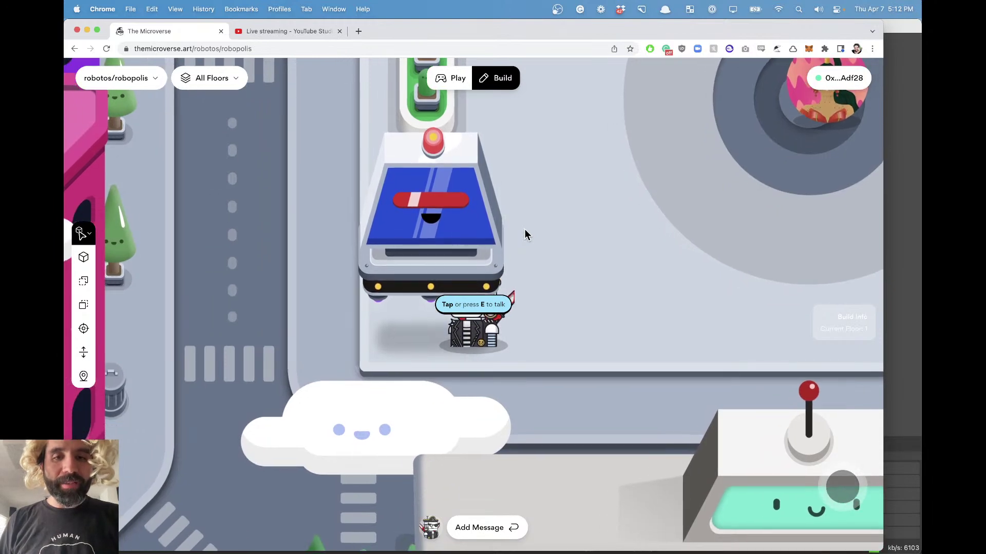
pyautogui.press('e')
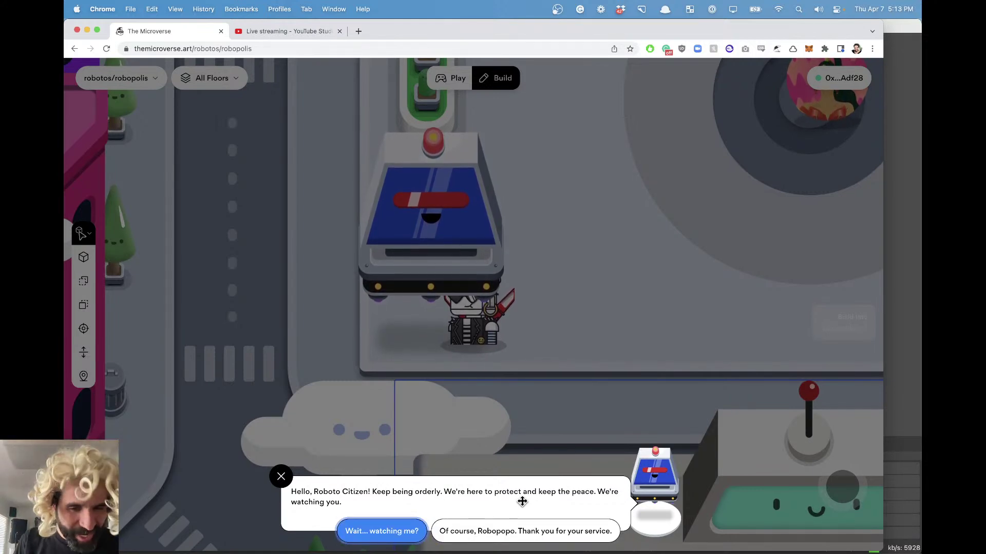
pyautogui.press('Return')
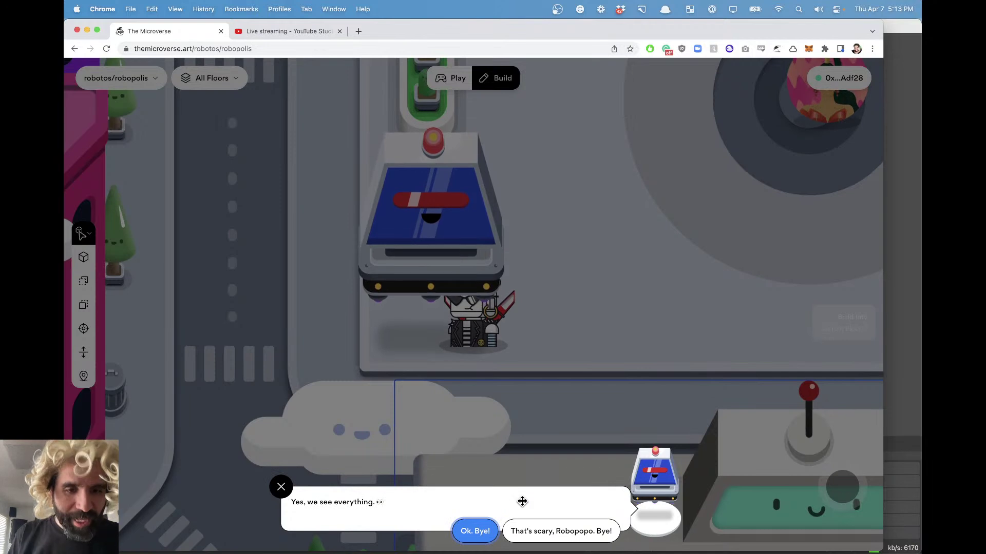
pyautogui.press('Right')
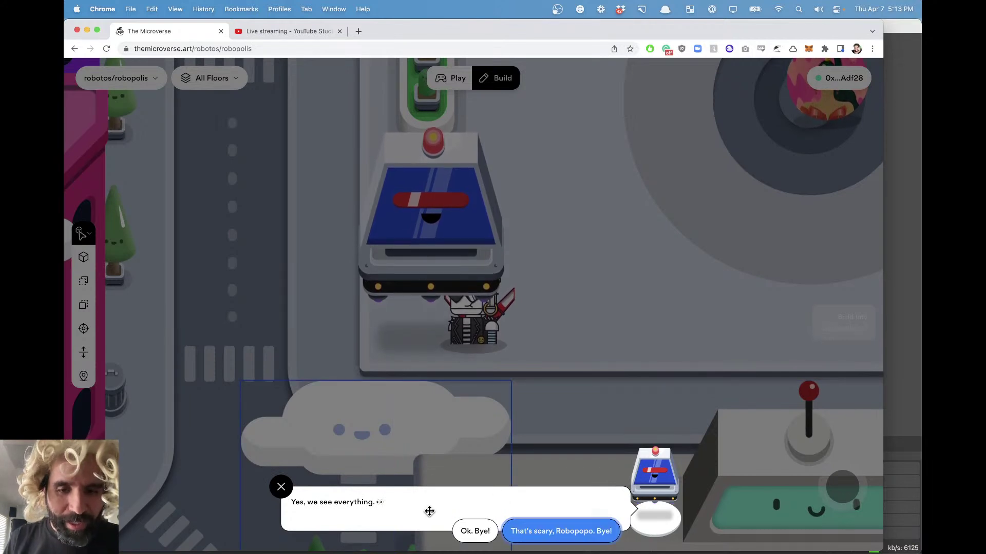
pyautogui.press('Left')
pyautogui.press('Right')
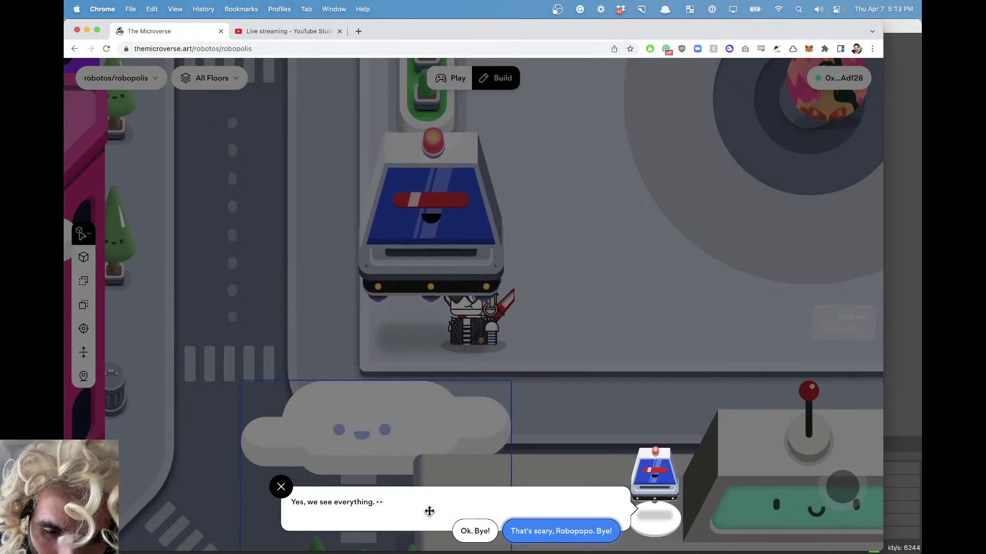
pyautogui.press('Return')
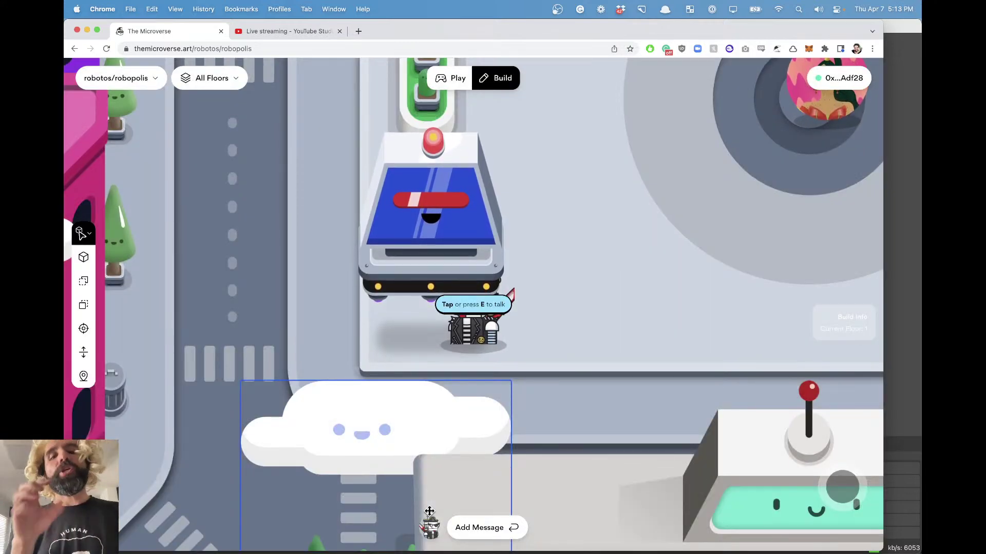
# Step: Walk the avatar past the cloud to the pink robot on the flower-lined lawn, within range to talk to it
pyautogui.press('Down')
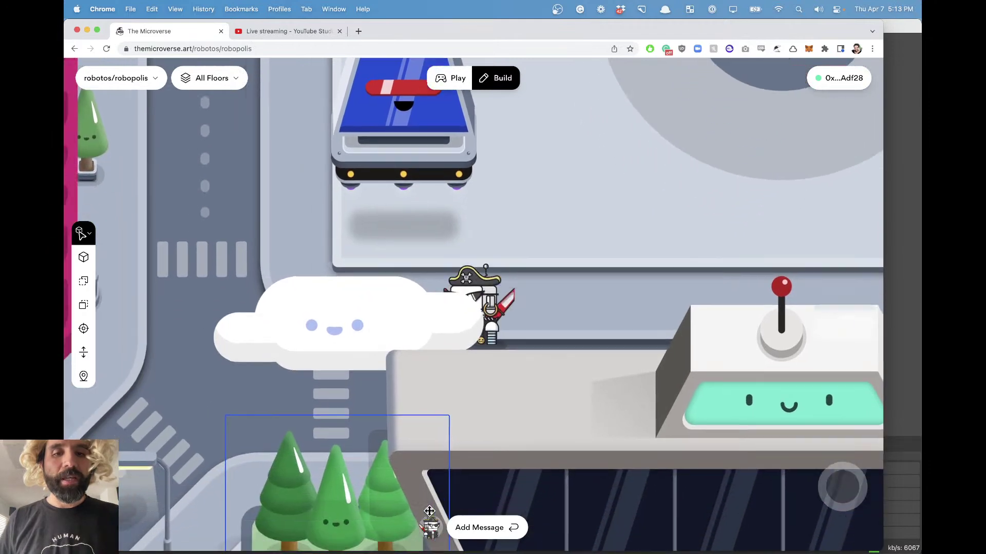
pyautogui.press('Down')
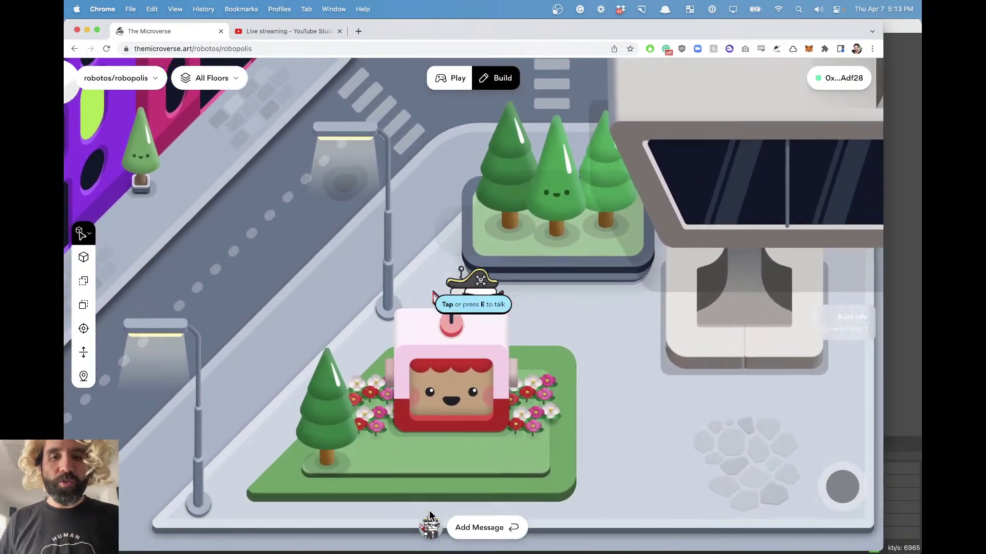
pyautogui.press('Down')
pyautogui.press('Left')
pyautogui.press('Up')
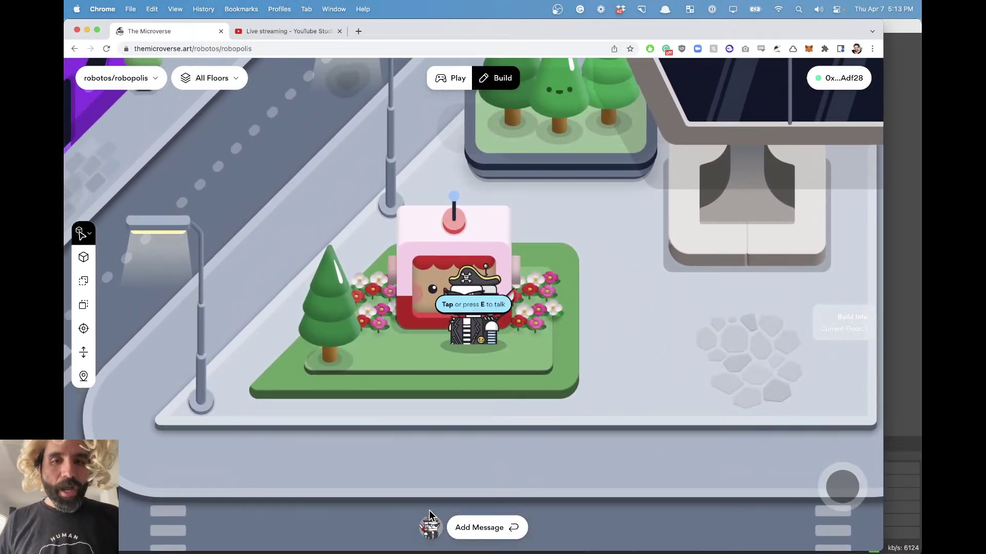
# Step: Talk to the pink robot, answering "Hello", "Wow, tell me more!" and "Cool, that's neat!" to finish the conversation
pyautogui.press('e')
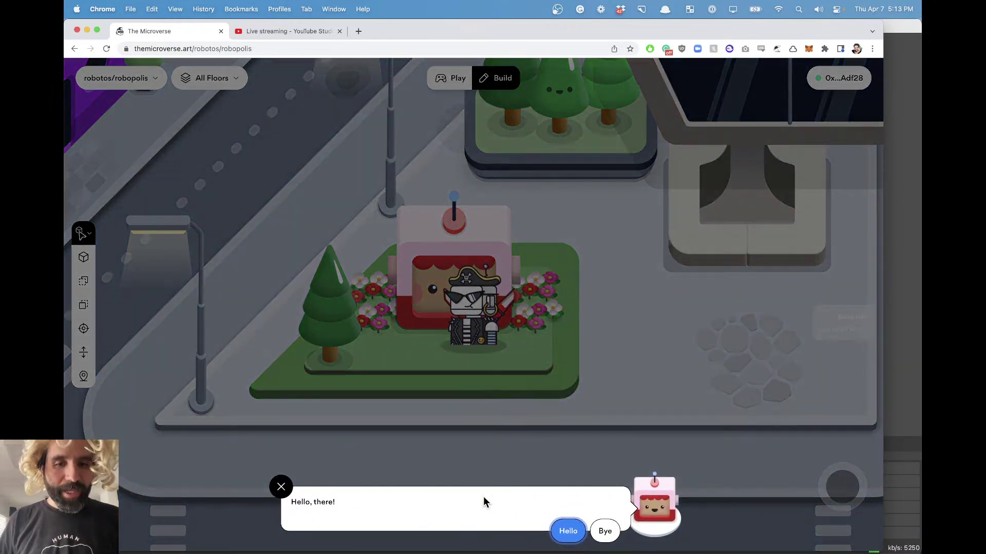
pyautogui.click(604, 531)
pyautogui.press('e')
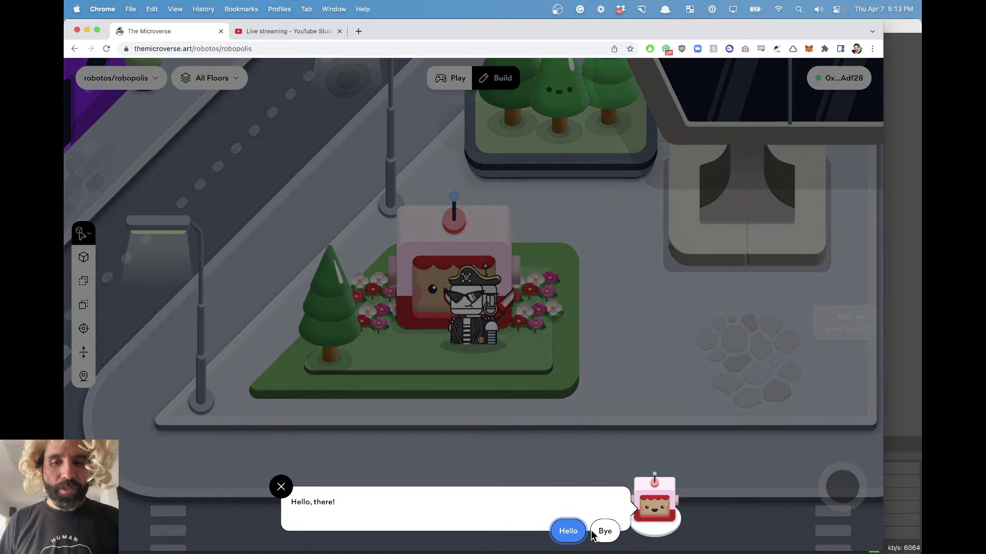
pyautogui.press('Return')
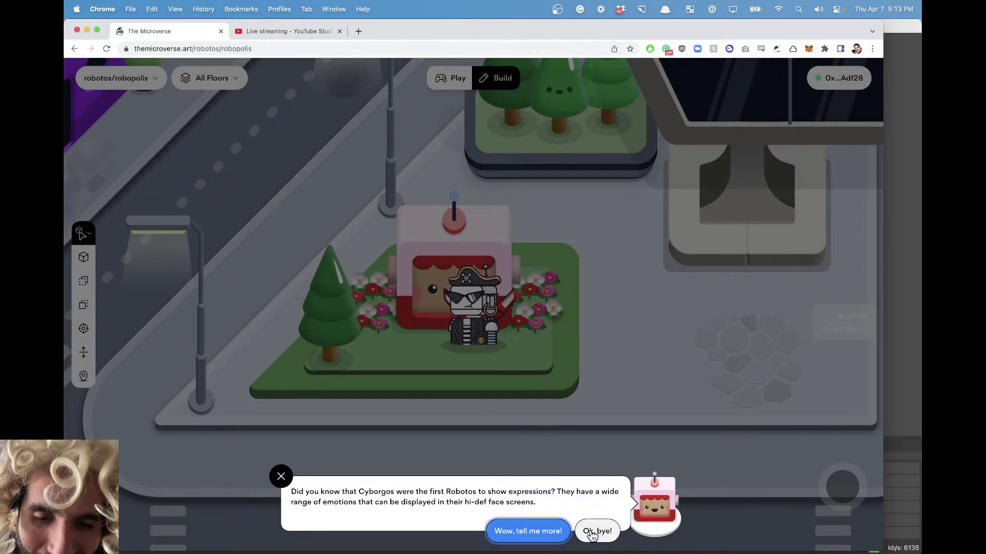
pyautogui.click(592, 534)
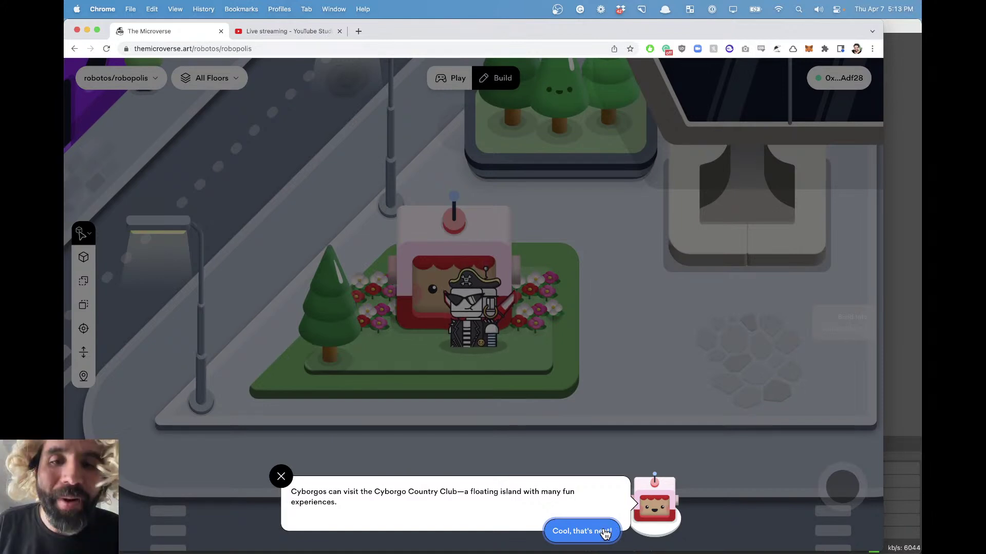
pyautogui.click(606, 534)
# Step: Move the avatar off the pink robot's face and open the robot's existing dialogue for editing in the Dialogue Builder
pyautogui.press('d')
pyautogui.press('s')
pyautogui.press('a')
pyautogui.press('w')
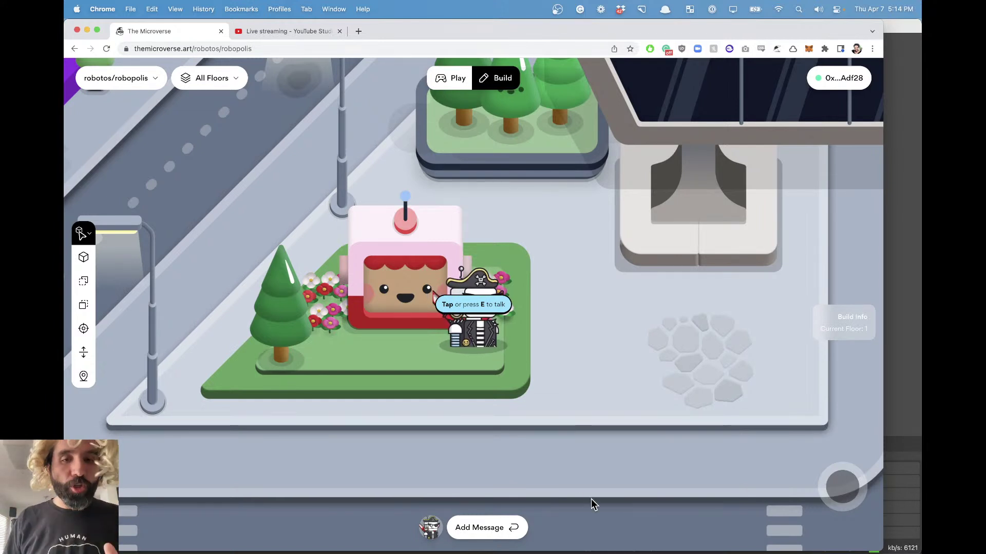
pyautogui.click(395, 253)
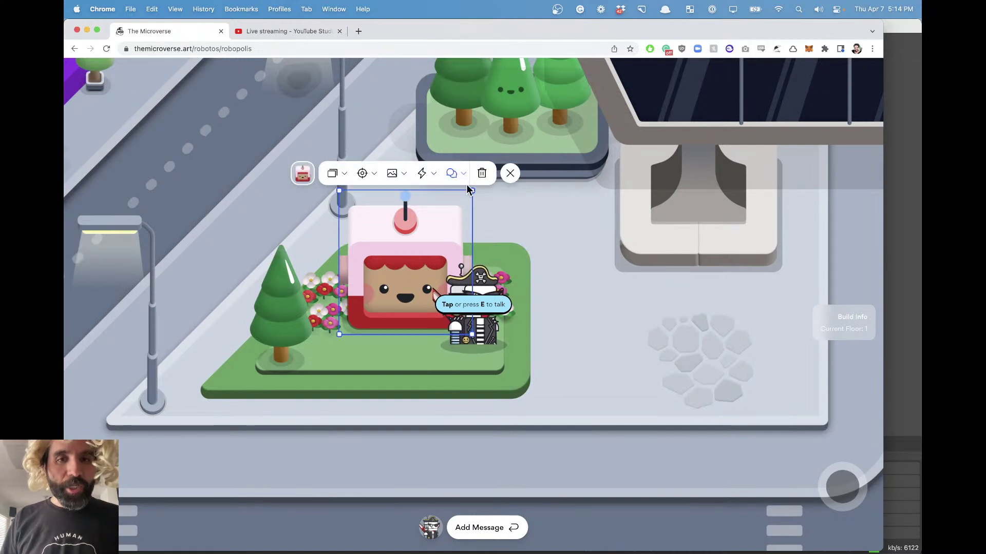
pyautogui.click(423, 174)
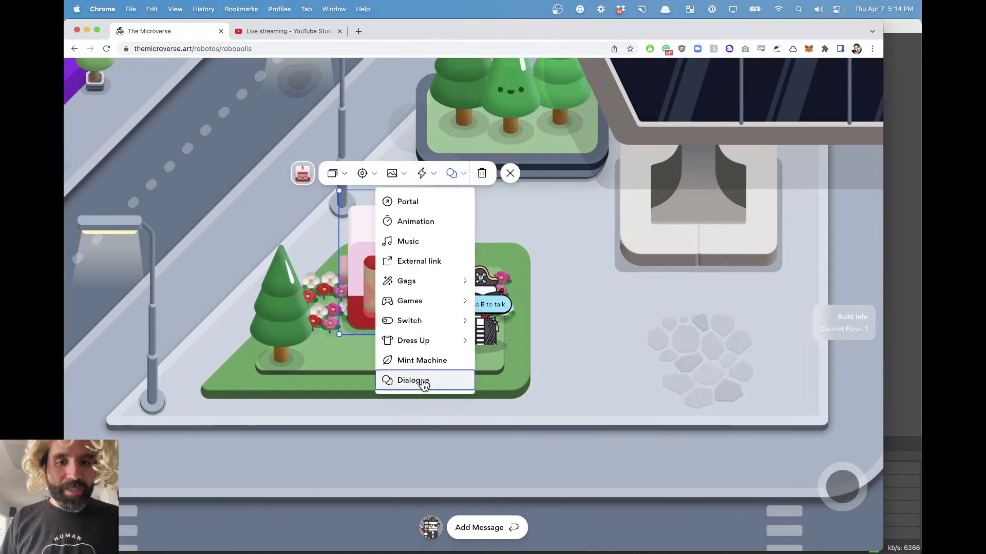
pyautogui.click(459, 176)
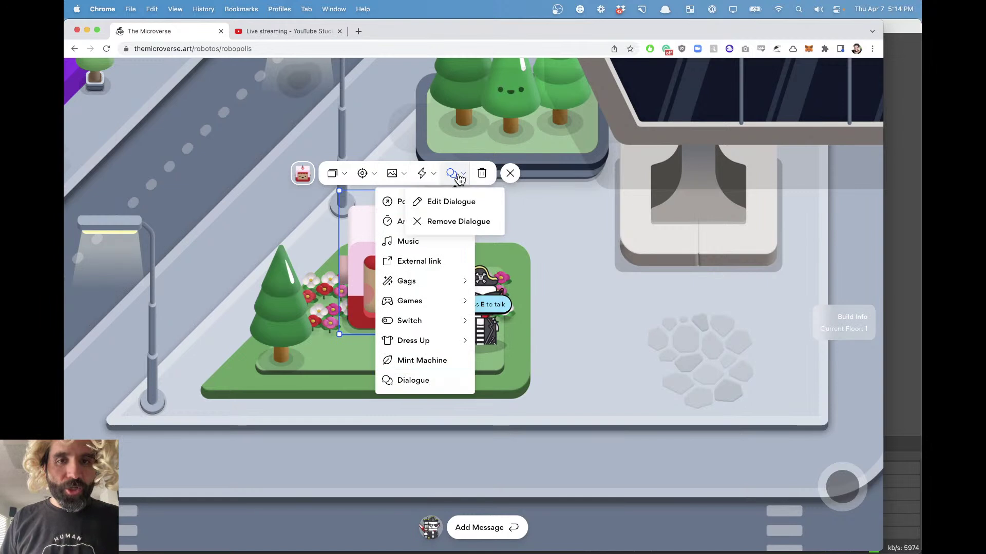
pyautogui.click(453, 203)
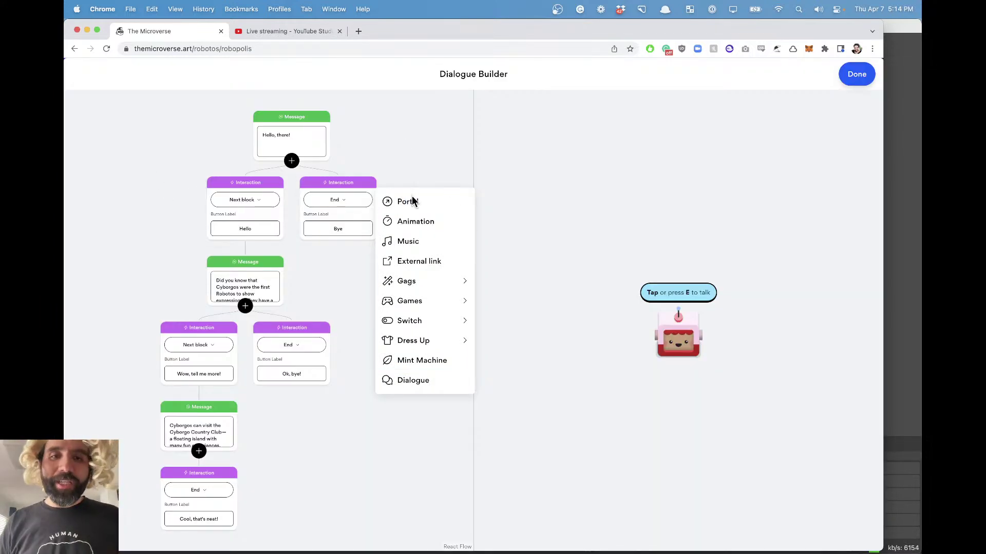
pyautogui.click(864, 78)
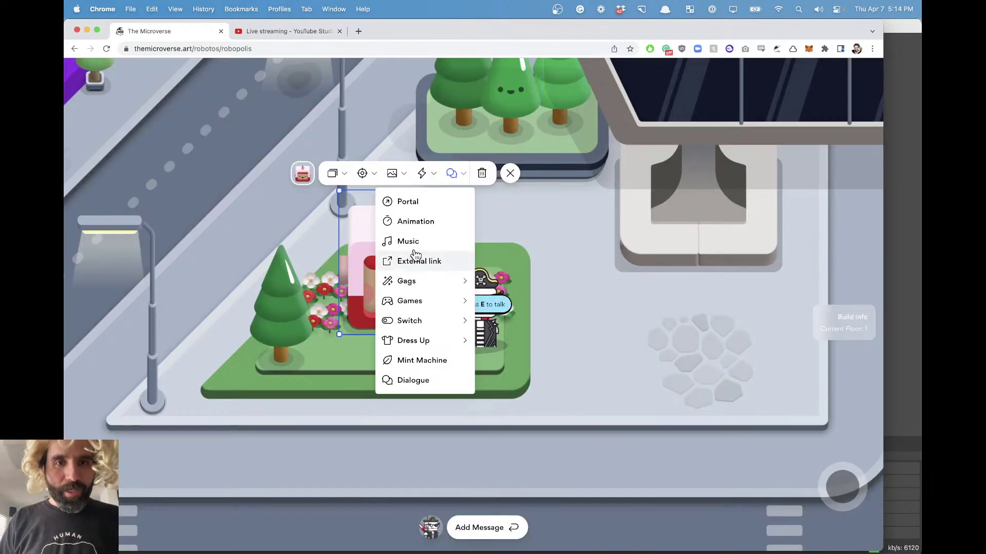
pyautogui.click(461, 176)
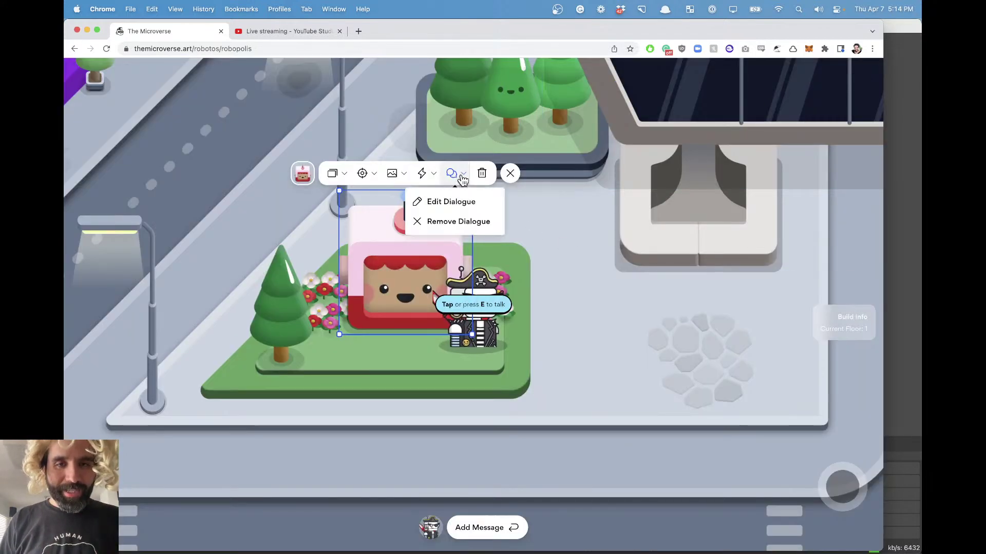
pyautogui.click(451, 202)
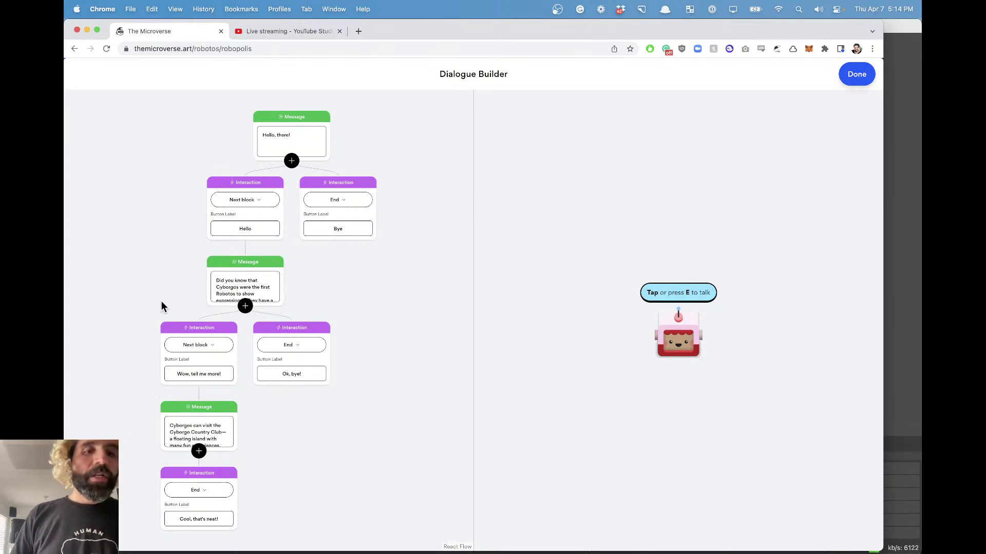
# Step: Examine the pink robot's dialogue tree up close, following its message and interaction blocks from start to end
pyautogui.keyDown('ctrl'); pyautogui.scroll(3, 161, 301); pyautogui.keyUp('ctrl')
pyautogui.scroll(3, 162, 301)
pyautogui.scroll(-2, 161, 301)
pyautogui.scroll(-5, 162, 305)
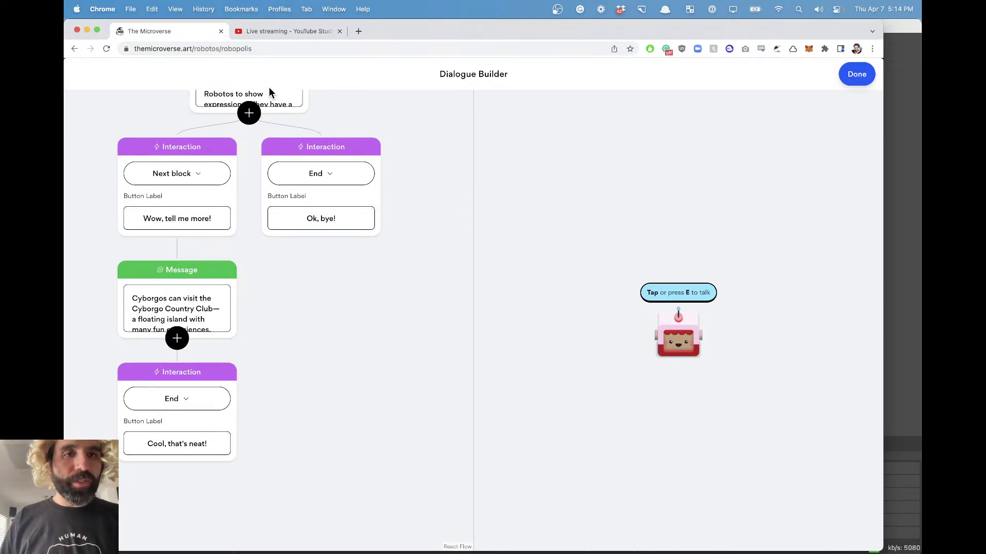
pyautogui.scroll(5, 272, 346)
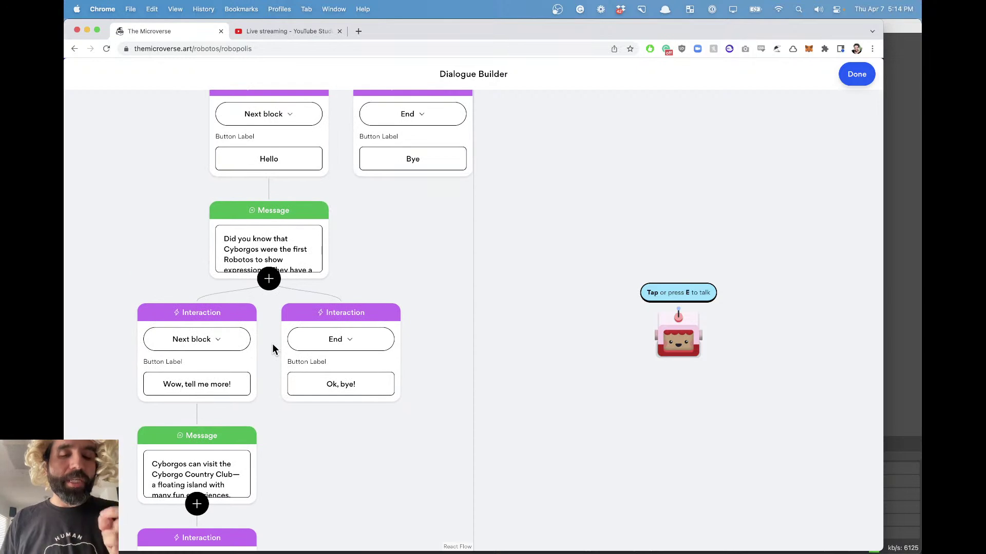
# Step: Check the live chat of the stream in YouTube Studio, then return to the Dialogue Builder in The Microverse
pyautogui.click(290, 31)
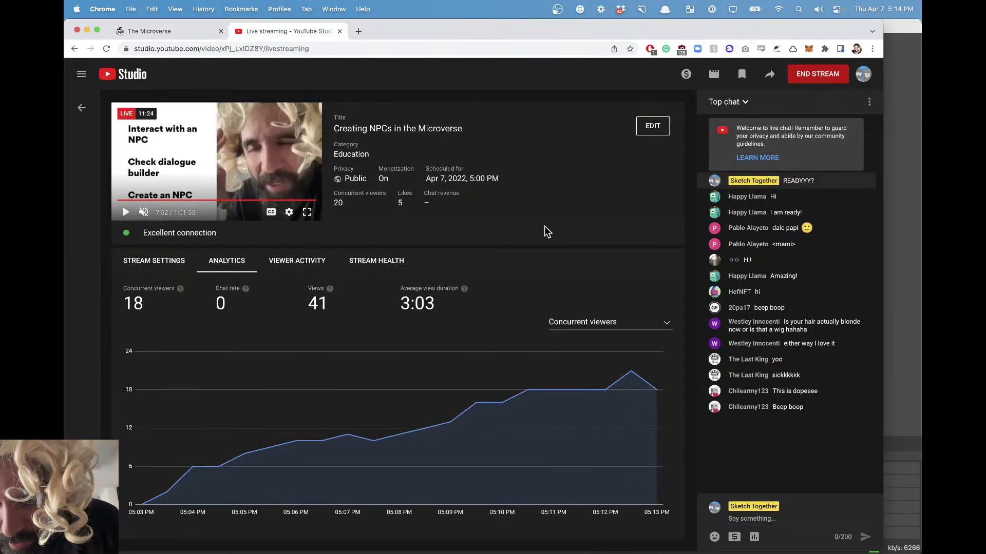
pyautogui.press('super+Tab')
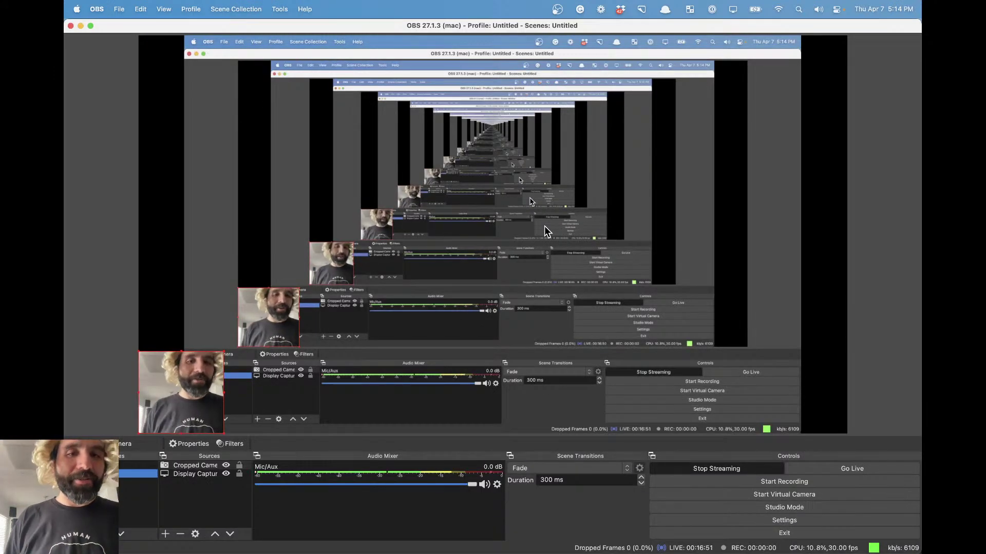
pyautogui.press('super+Tab')
pyautogui.press('super+Tab')
pyautogui.press('super+shift+Tab')
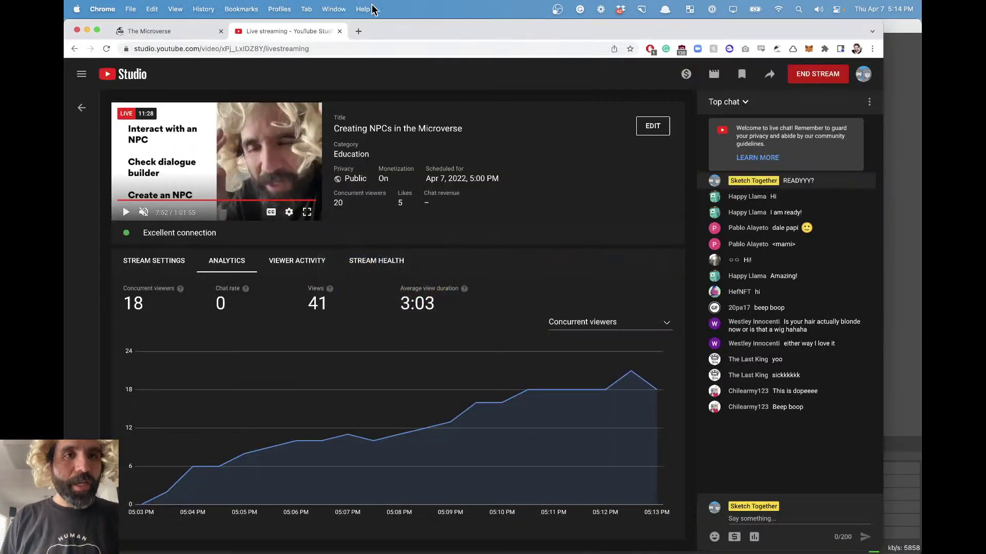
pyautogui.click(157, 32)
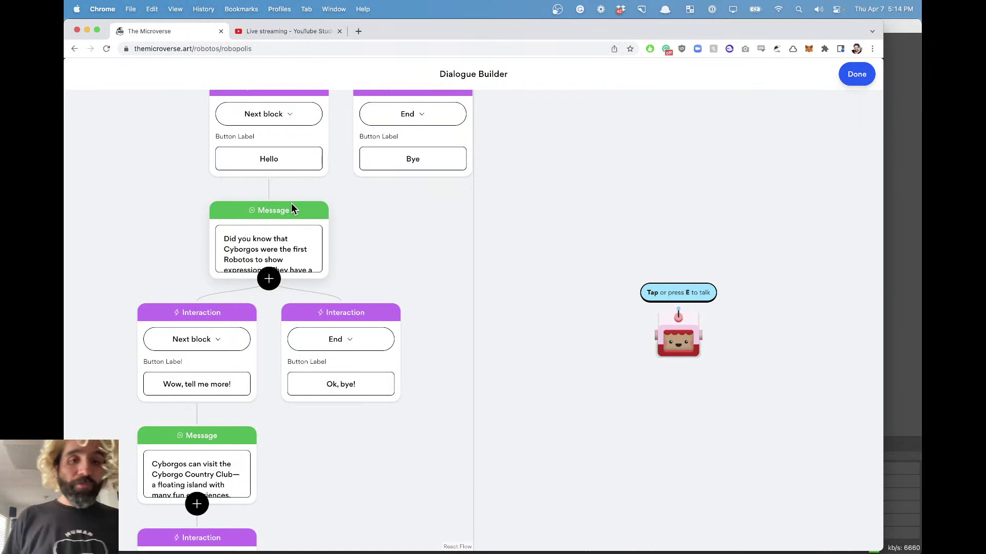
pyautogui.scroll(3, 291, 203)
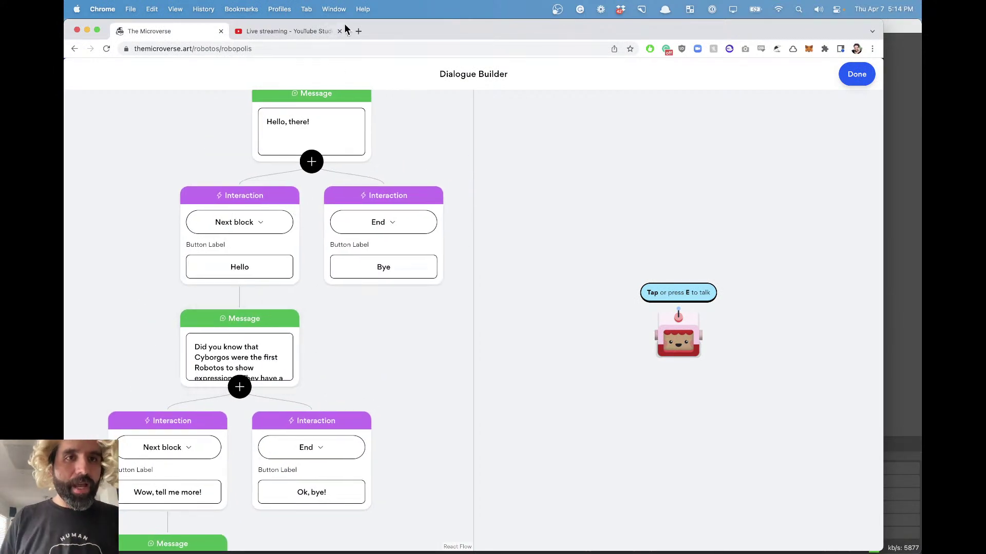
pyautogui.click(308, 32)
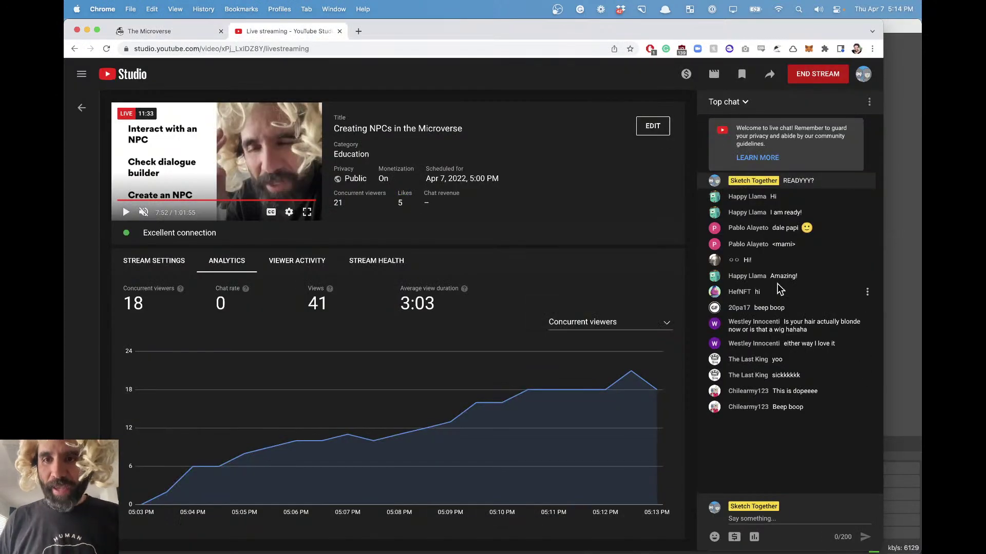
pyautogui.click(154, 32)
# Step: Add a third interaction block under the "Hello, there!" message in the pink robot's dialogue
pyautogui.moveTo(251, 235)
pyautogui.scroll(2, 251, 236)
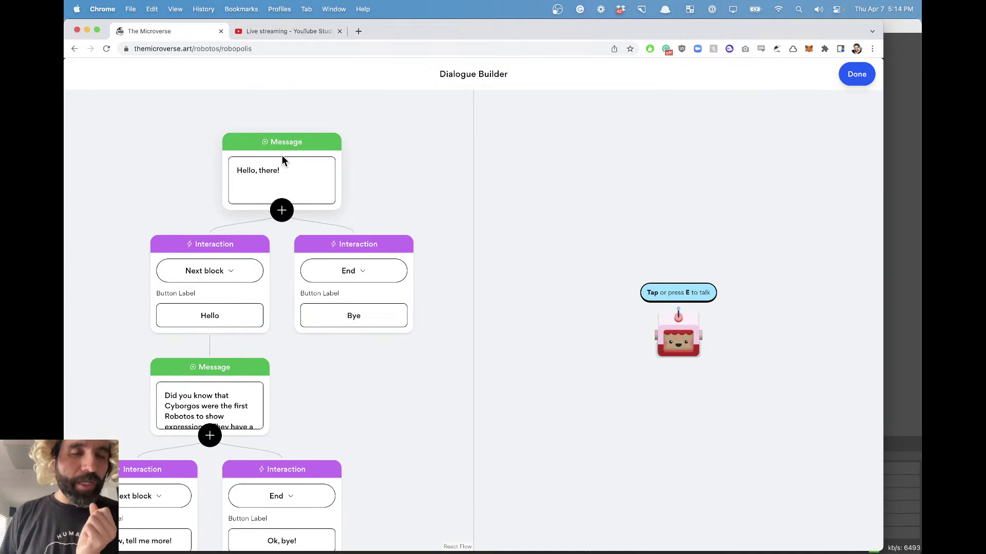
pyautogui.scroll(-1, 259, 176)
pyautogui.hscroll(-1, 259, 175)
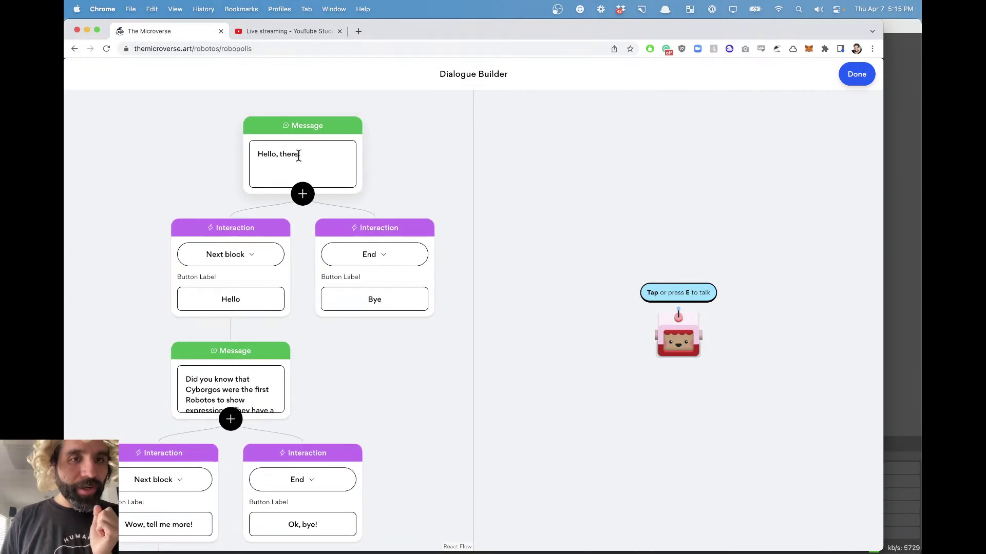
pyautogui.scroll(-1, 246, 238)
pyautogui.scroll(-1, 311, 180)
pyautogui.scroll(1, 318, 172)
pyautogui.hscroll(1, 319, 172)
pyautogui.click(297, 179)
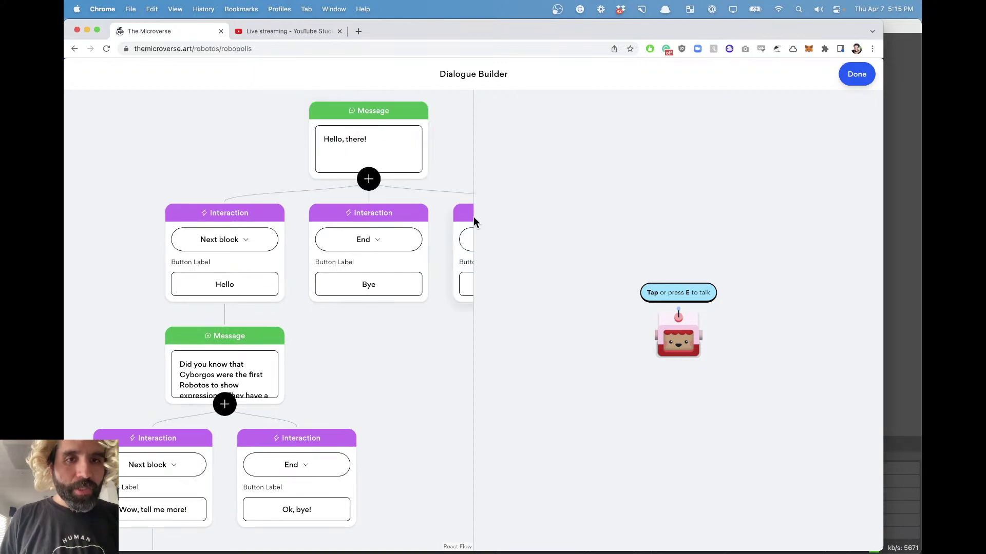
# Step: Examine the action choices for the new third interaction, End, Next block and Restart, leaving it on End
pyautogui.hscroll(3, 396, 251)
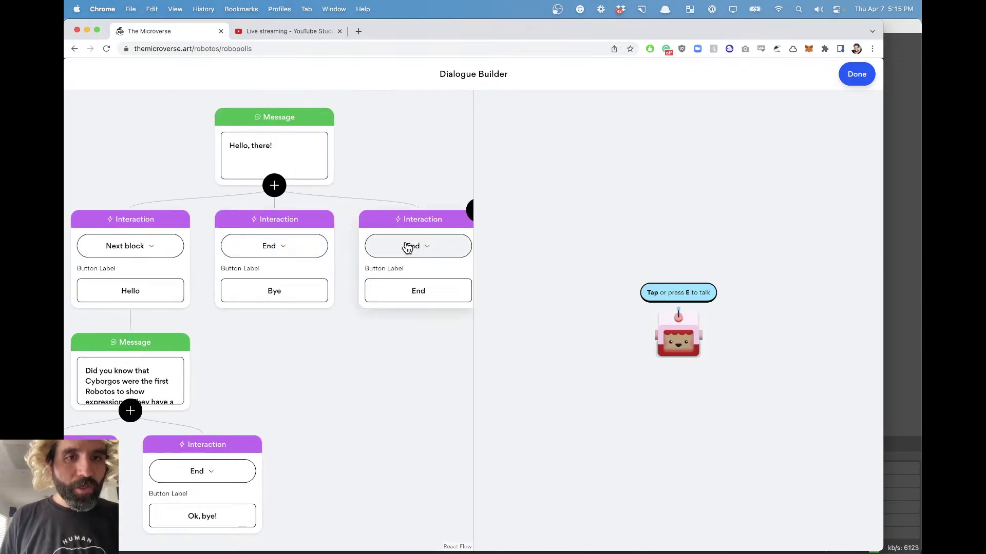
pyautogui.click(420, 248)
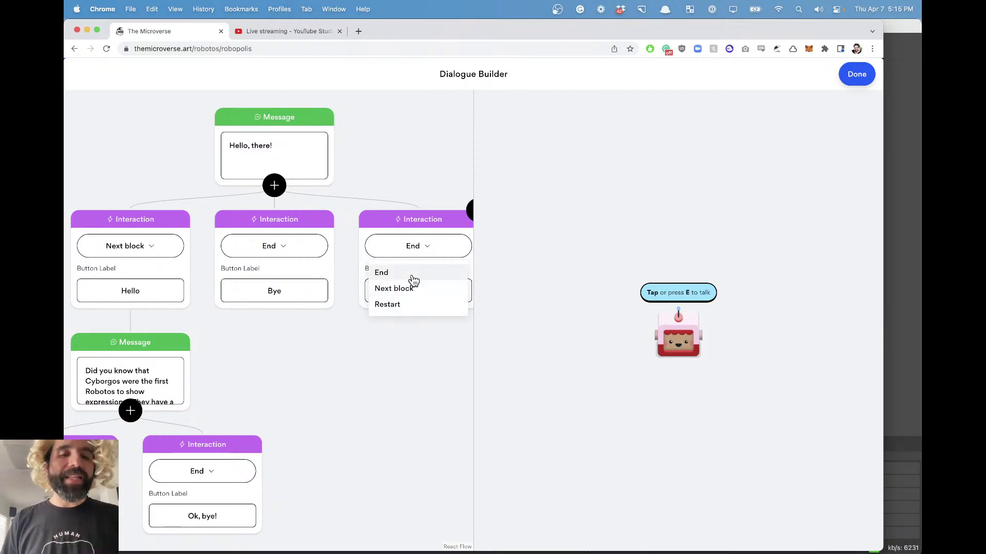
pyautogui.click(268, 350)
pyautogui.hscroll(1, 389, 223)
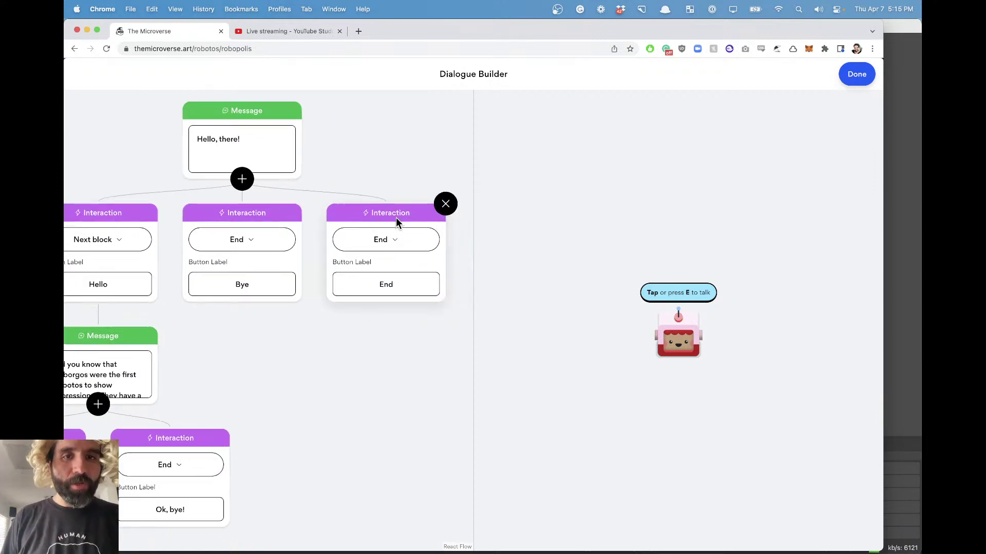
# Step: Delete the third interaction block, labelled "End", under the "Hello, there!" message
pyautogui.click(442, 205)
pyautogui.hscroll(-2, 394, 228)
# Step: Switch the "Bye" interaction's action to Next block and back to End
pyautogui.click(349, 252)
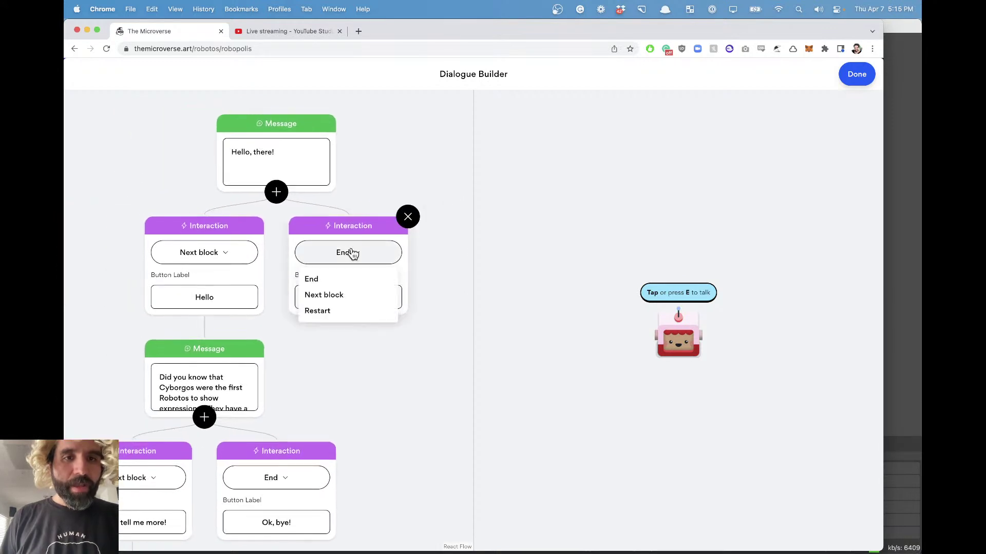
pyautogui.click(355, 304)
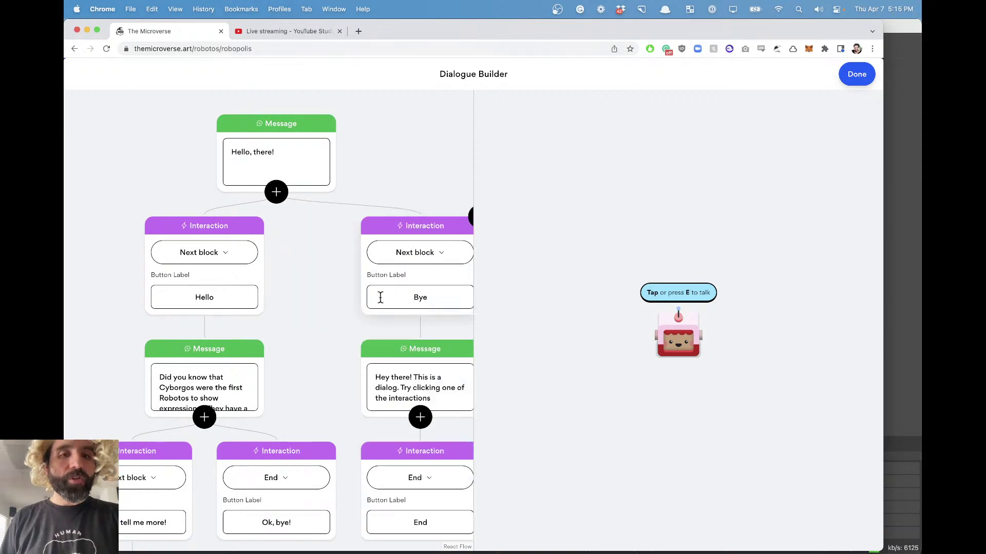
pyautogui.hscroll(3, 379, 295)
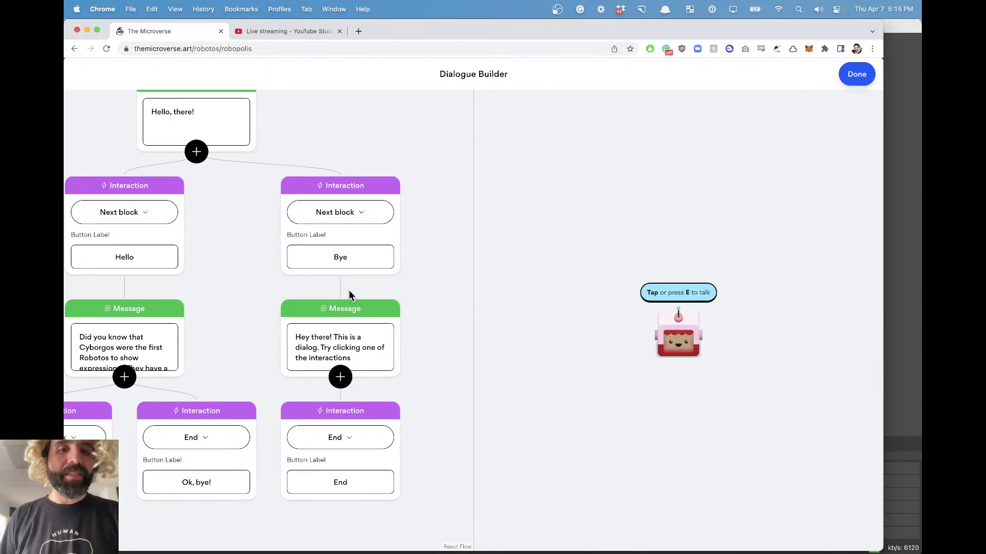
pyautogui.click(347, 217)
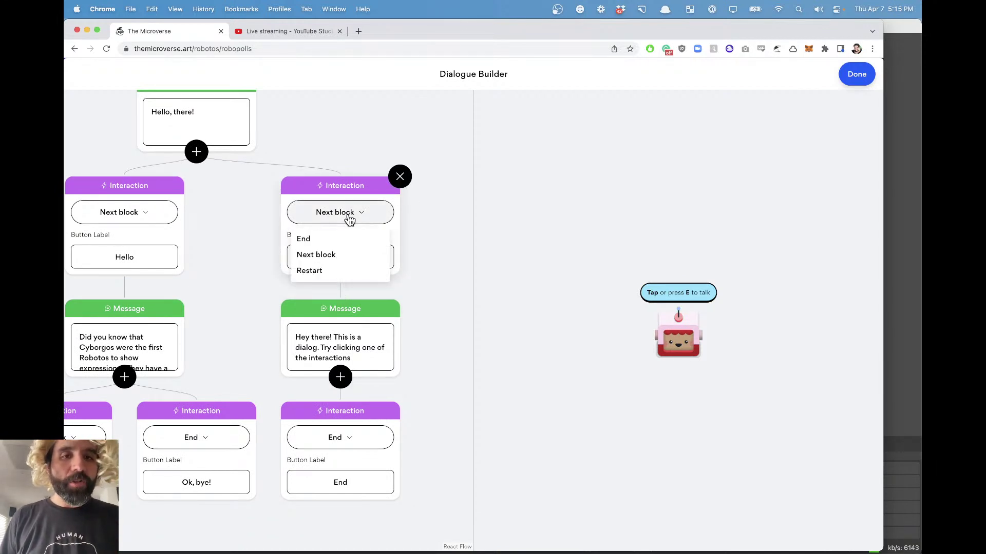
pyautogui.click(328, 242)
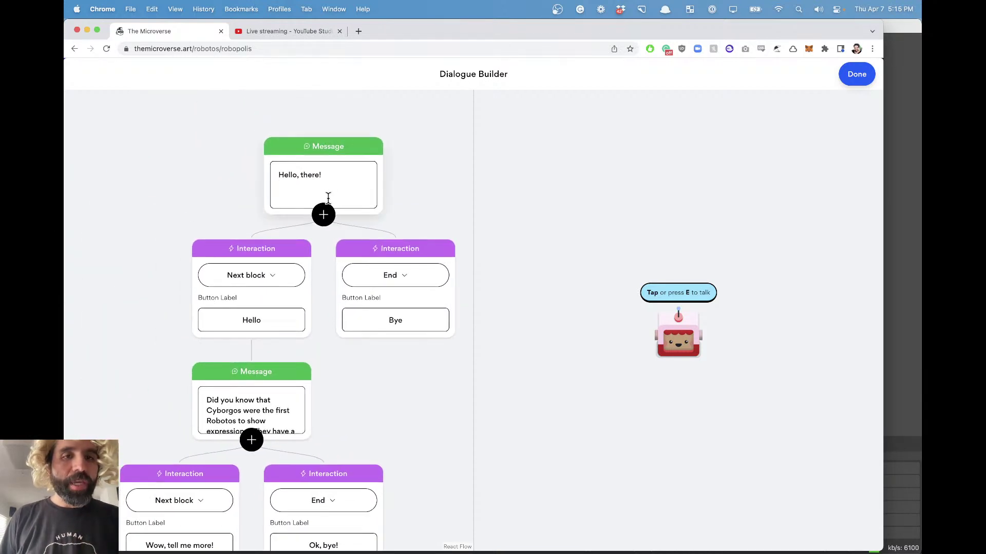
# Step: Change the button label of the "Hello" interaction to "Yo, what up?"
pyautogui.scroll(-1, 258, 288)
pyautogui.click(258, 296)
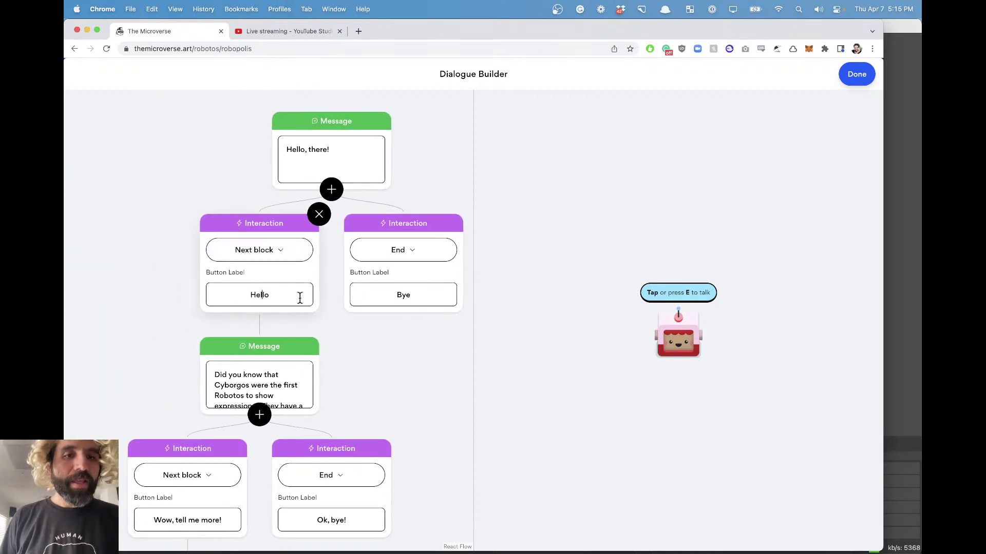
pyautogui.doubleClick(258, 295)
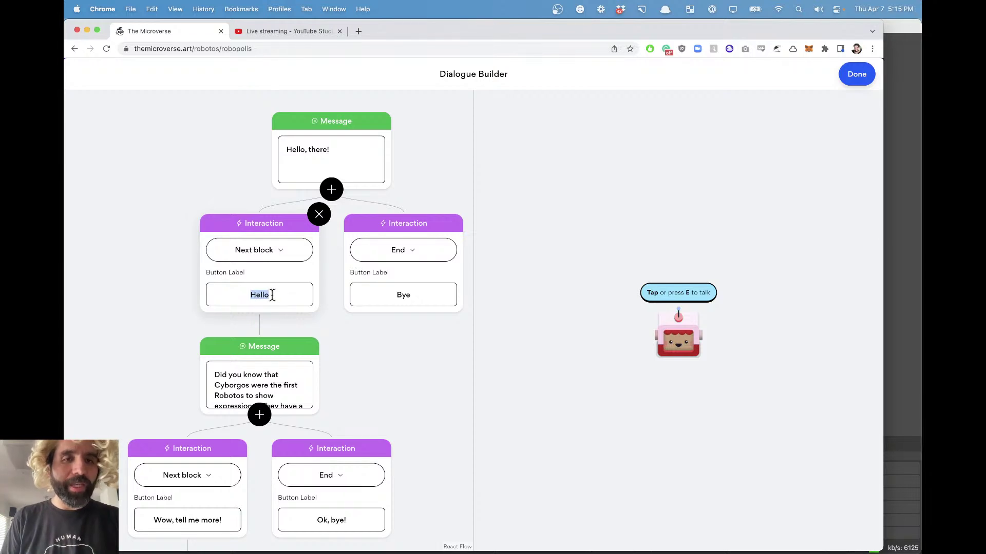
pyautogui.write('Yo, what up')
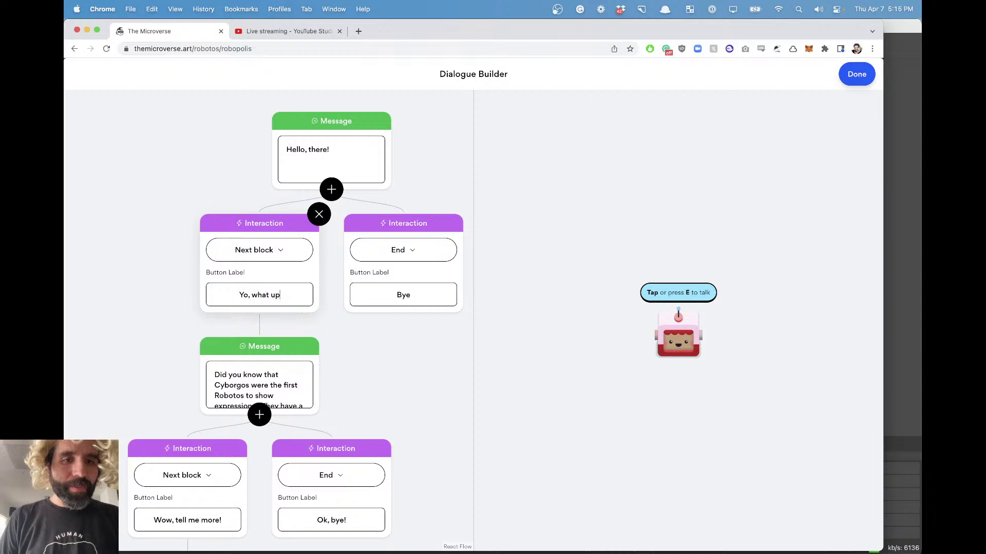
pyautogui.write('?')
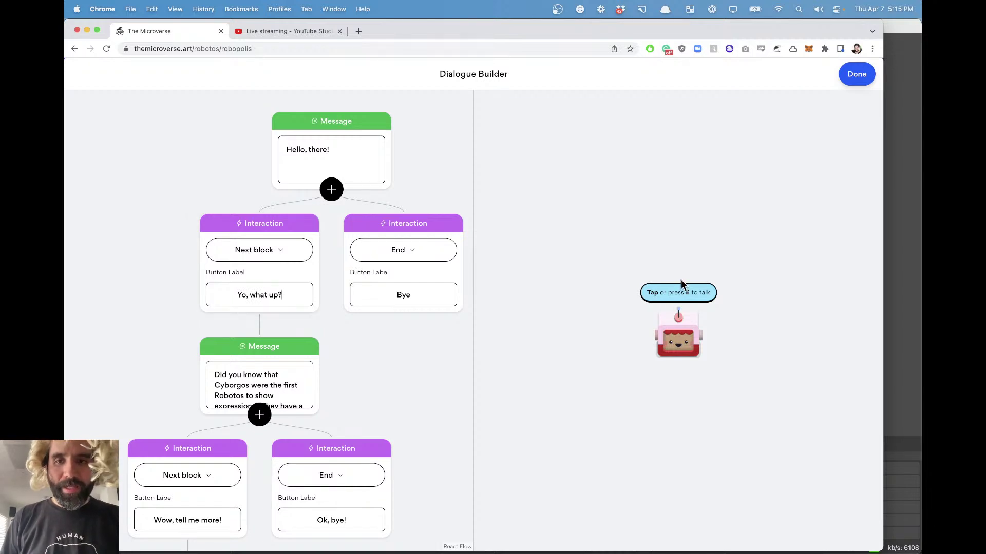
# Step: Preview the robot's conversation, answer the greeting with "Yo, what up?", and close the preview
pyautogui.click(680, 291)
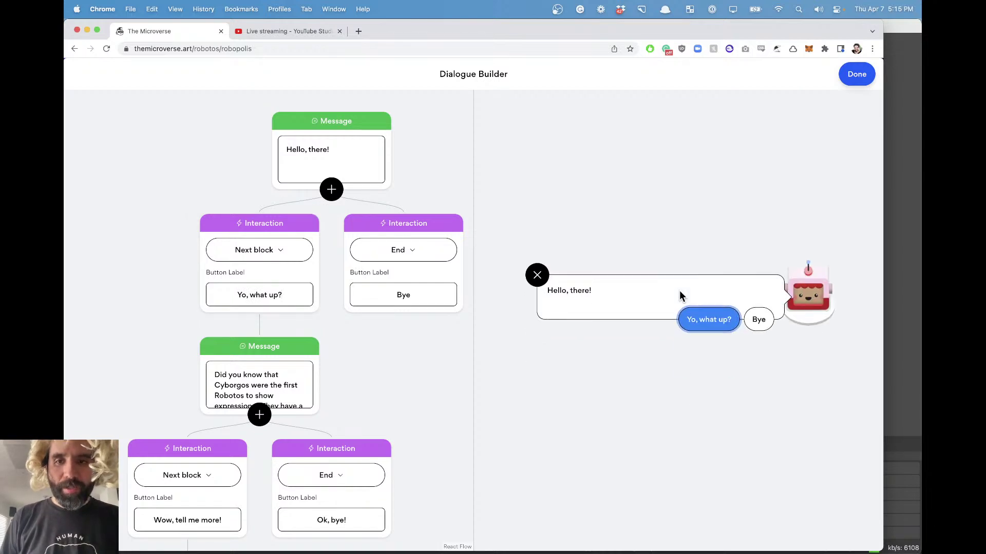
pyautogui.click(709, 331)
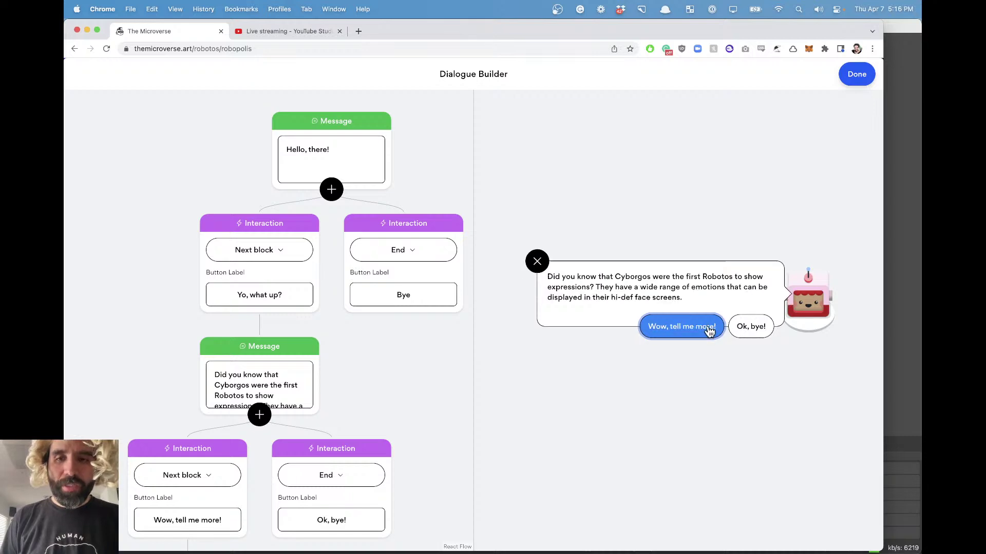
pyautogui.click(537, 261)
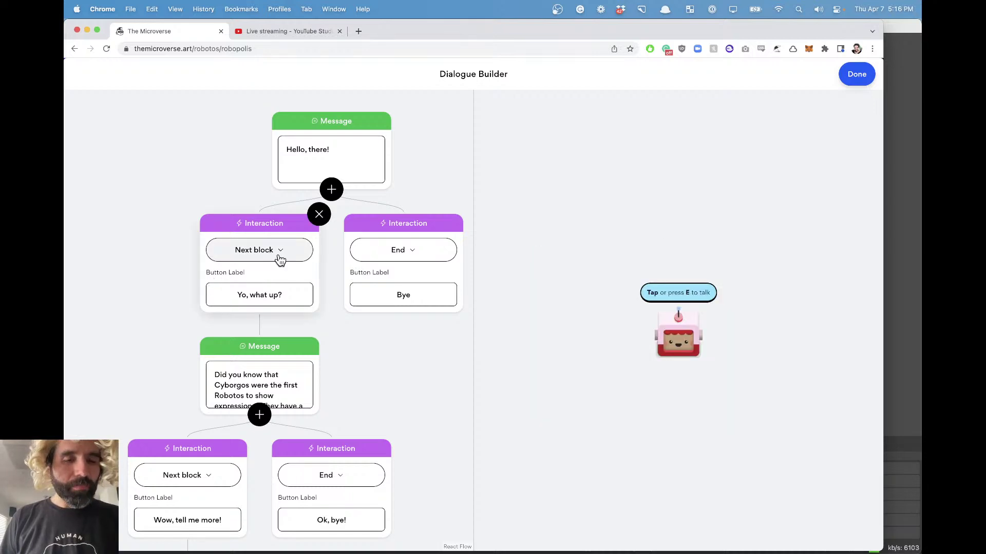
# Step: Extend the first interaction's button label to "Yo, what up?????" and open the conversation preview
pyautogui.click(296, 296)
pyautogui.write('????')
pyautogui.click(678, 293)
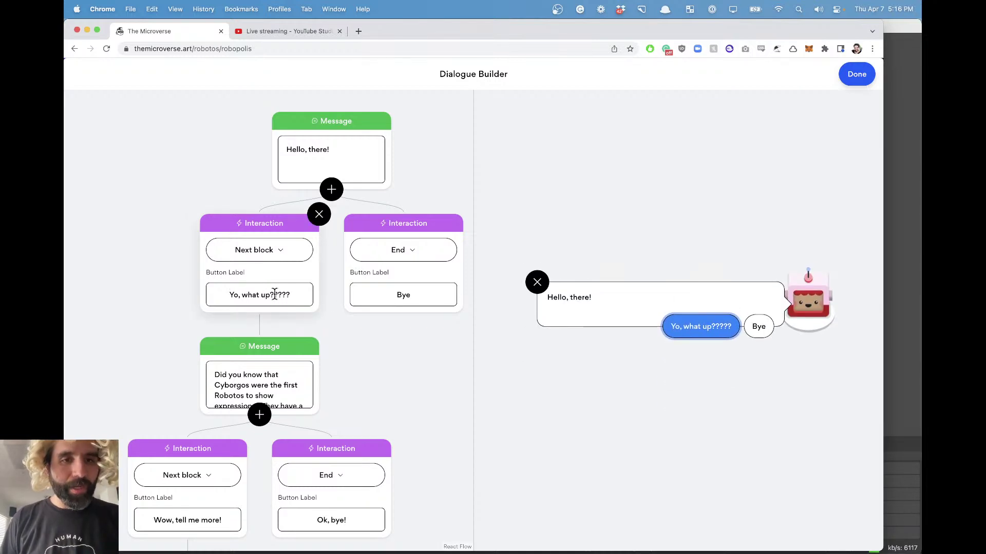
# Step: Replace the button label of the first interaction under "Hello, there!" with "Hello!"
pyautogui.press('super+a')
pyautogui.write('Hello, Robo')
pyautogui.press('BackSpace')
pyautogui.press('BackSpace')
pyautogui.press('BackSpace')
pyautogui.press('BackSpace')
pyautogui.press('BackSpace')
pyautogui.write('!')
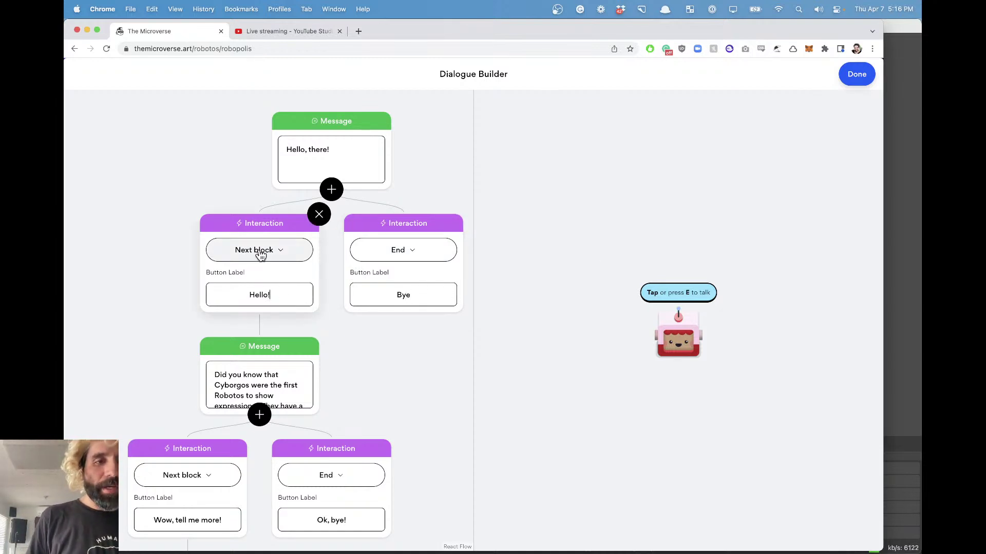
# Step: Examine the dialogue tree below the "Hello!" interaction and the action choices of the "Wow, tell me more!" and "Bye" interactions
pyautogui.scroll(-1, 281, 262)
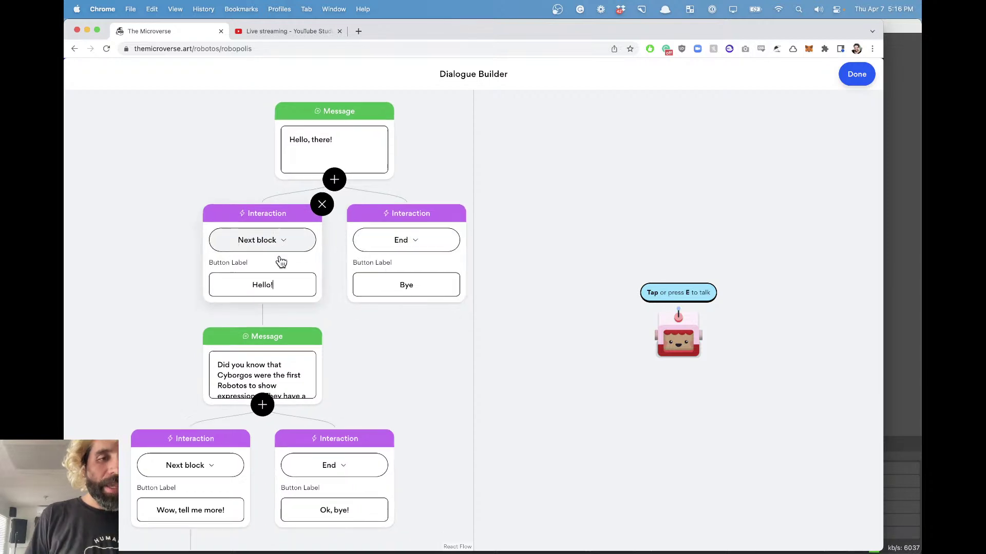
pyautogui.scroll(-5, 267, 244)
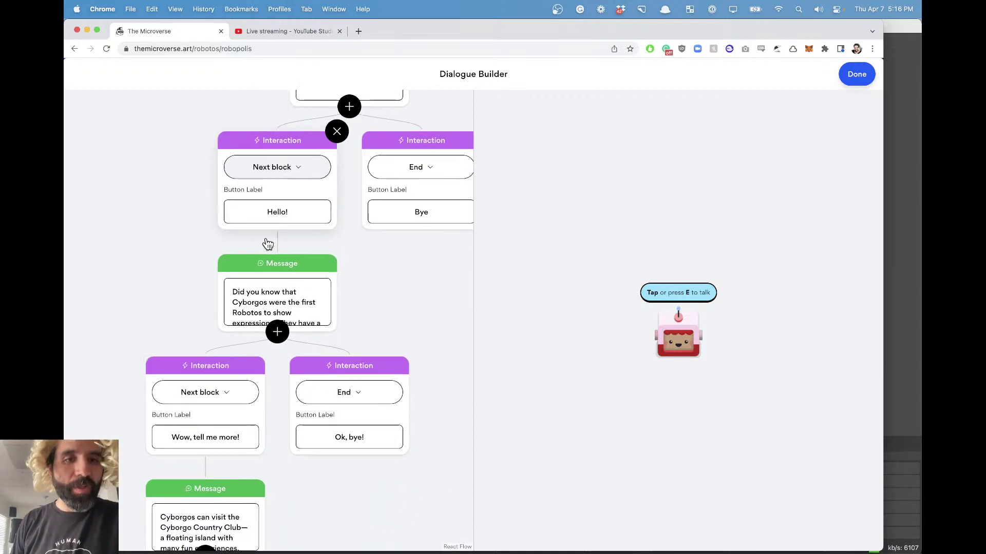
pyautogui.scroll(-2, 279, 303)
pyautogui.click(278, 304)
pyautogui.scroll(-3, 242, 359)
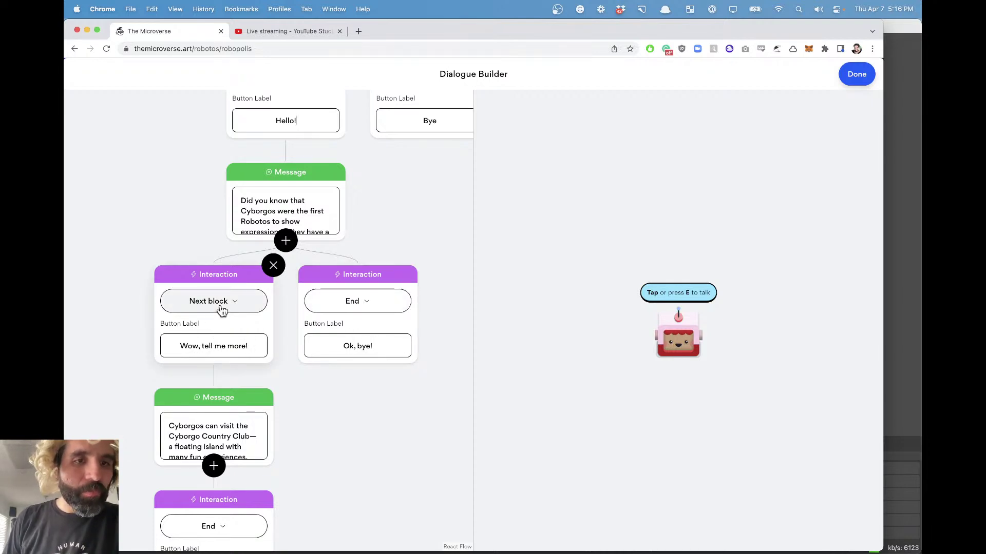
pyautogui.click(247, 309)
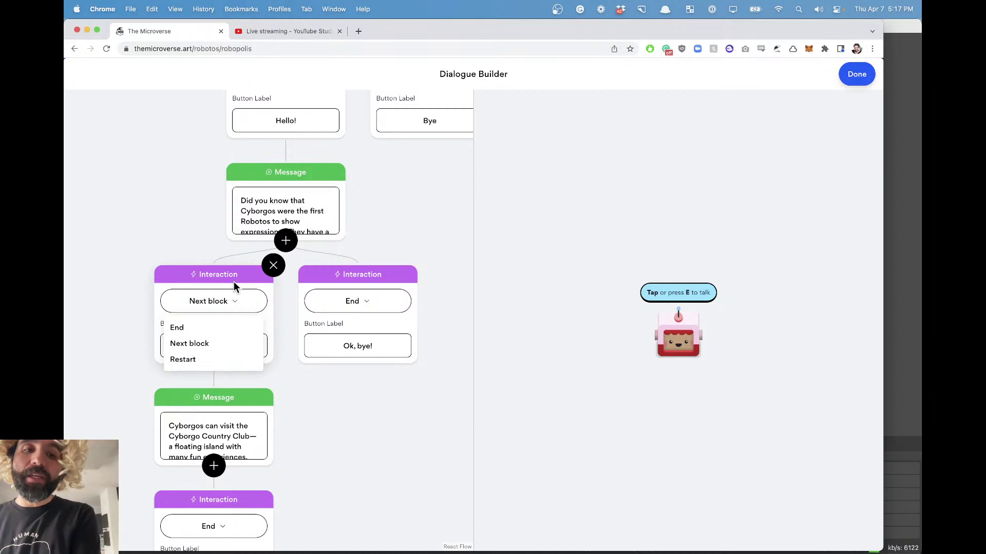
pyautogui.click(387, 195)
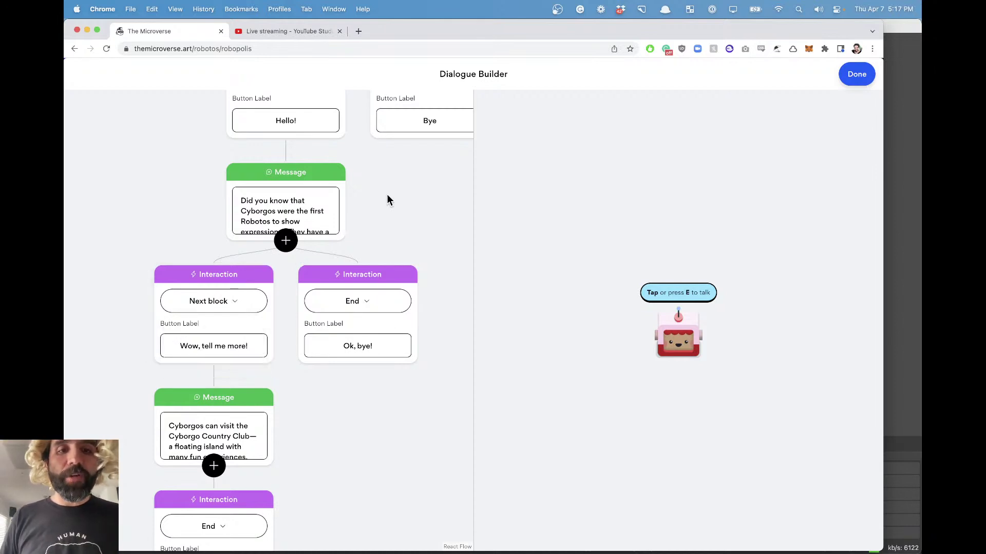
pyautogui.scroll(5, 387, 197)
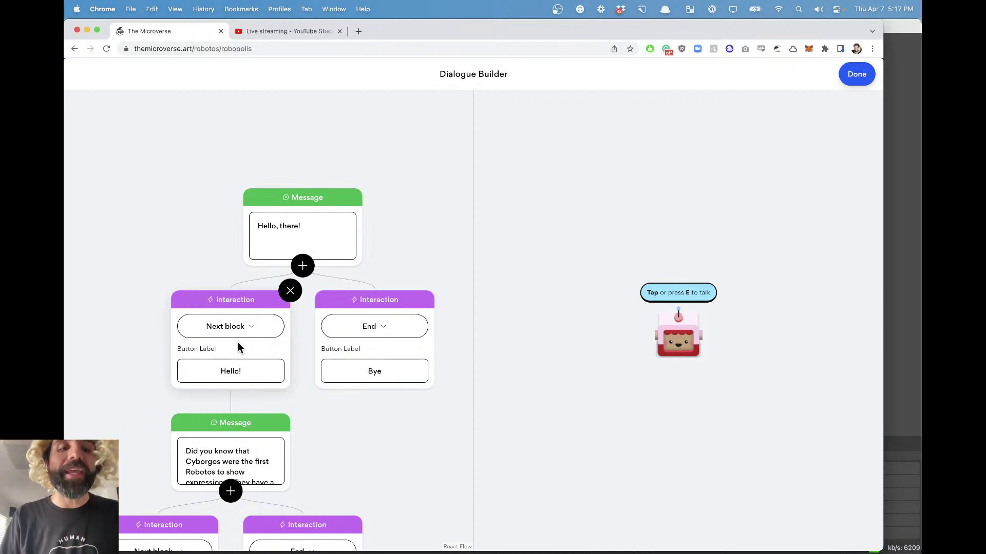
pyautogui.click(387, 327)
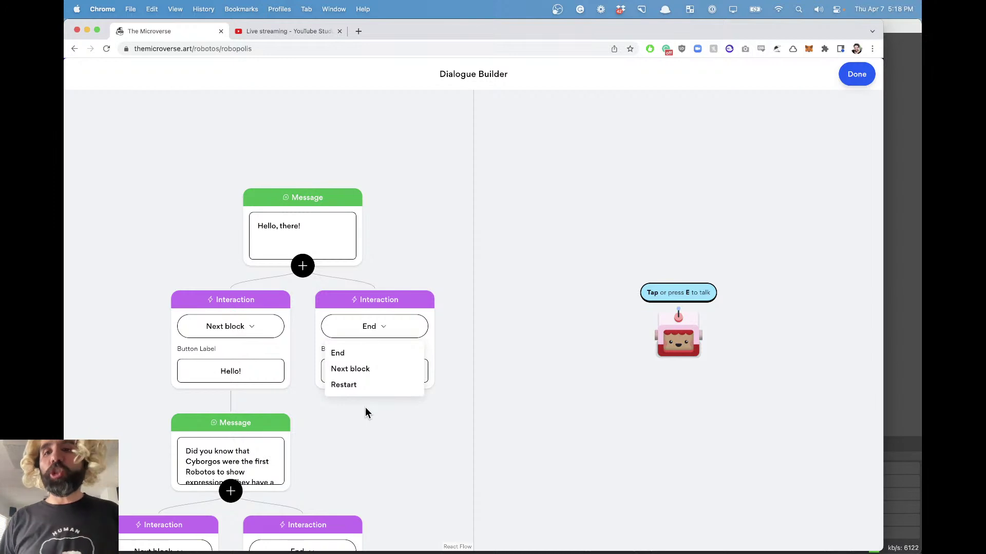
# Step: Finish editing the pink robot's dialogue and walk the avatar up to the other player on the circular plaza
pyautogui.click(857, 74)
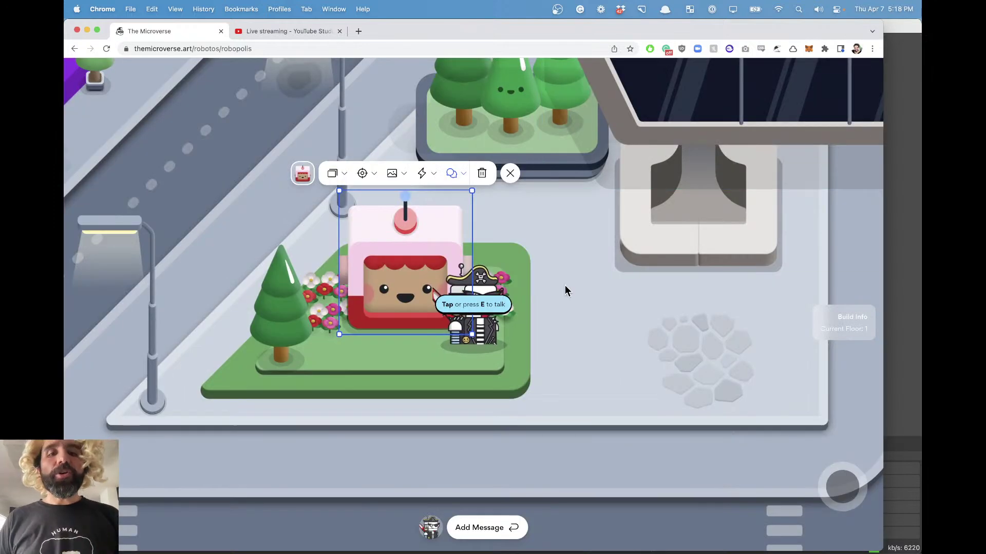
pyautogui.click(644, 299)
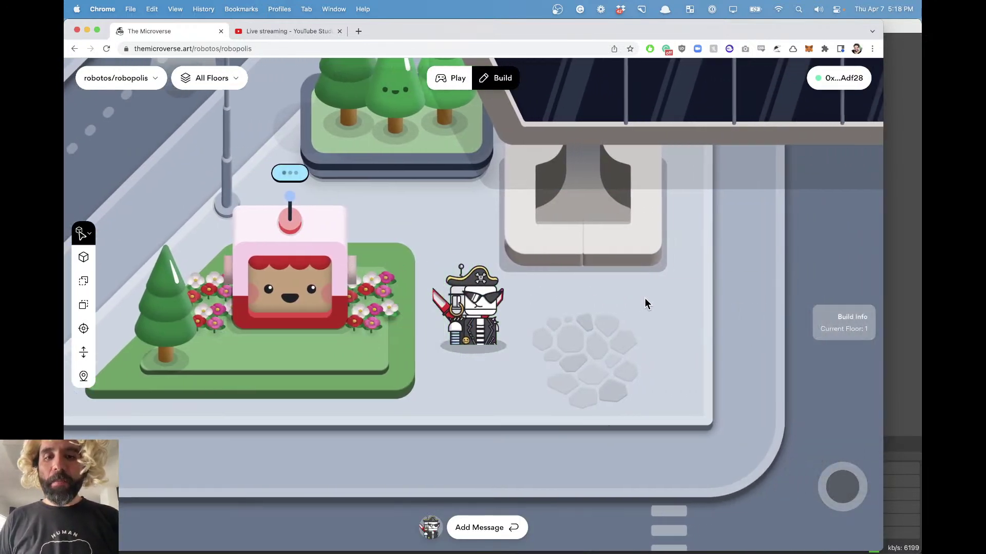
pyautogui.press('Right')
pyautogui.press('Up')
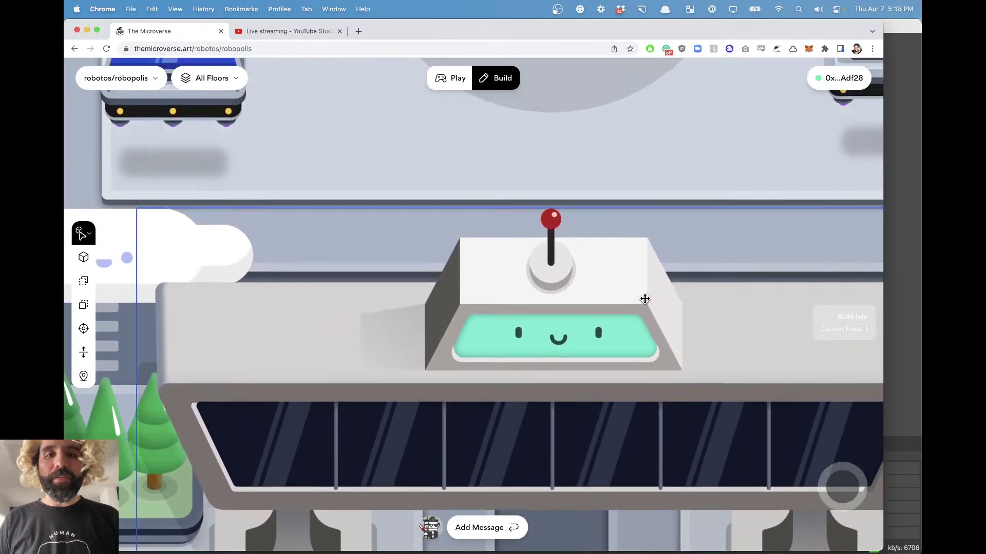
pyautogui.press('Up')
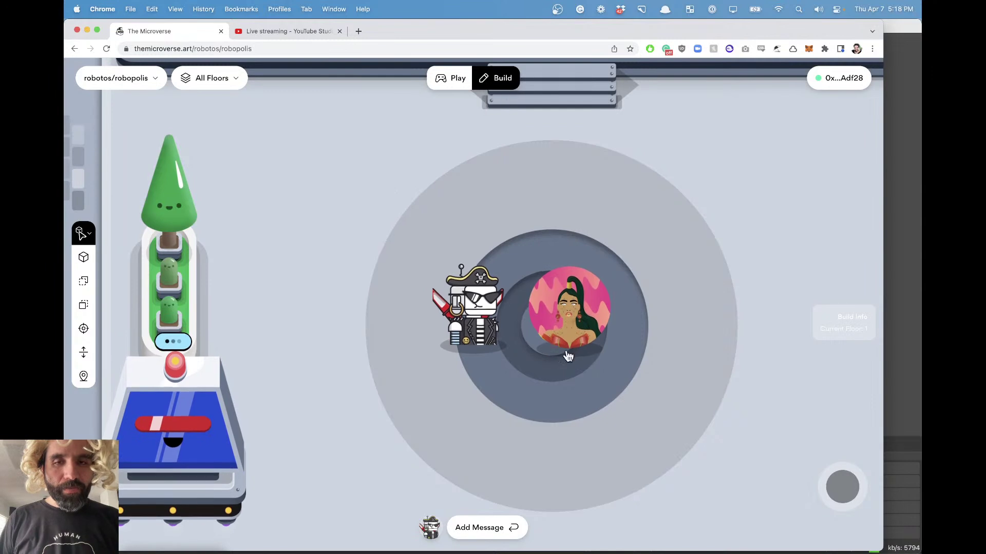
pyautogui.press('Right')
pyautogui.press('Left')
pyautogui.press('Left')
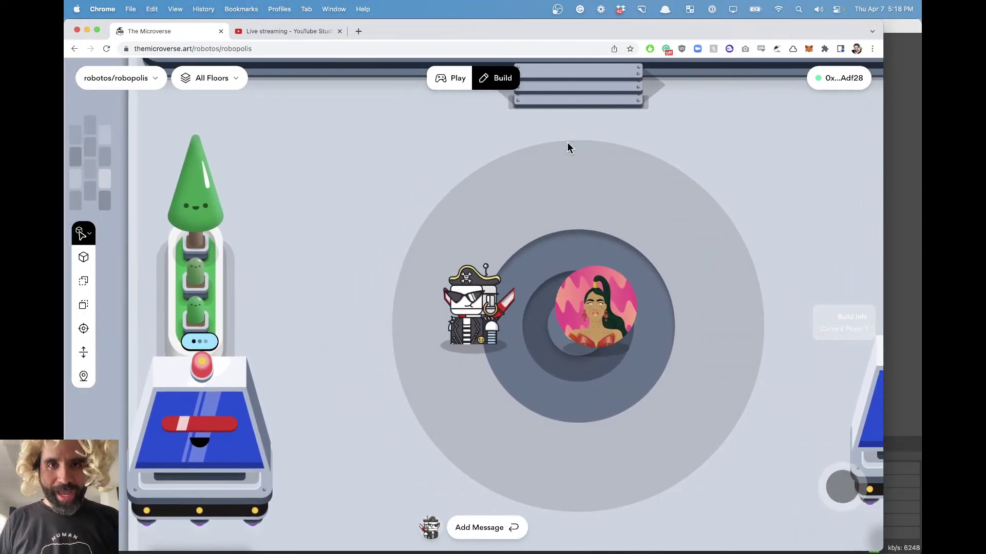
# Step: Switch the selection mode to spawn points and walk the avatar onto the Default spawn point at the plaza's centre
pyautogui.moveTo(84, 376); pyautogui.dragTo(602, 340)
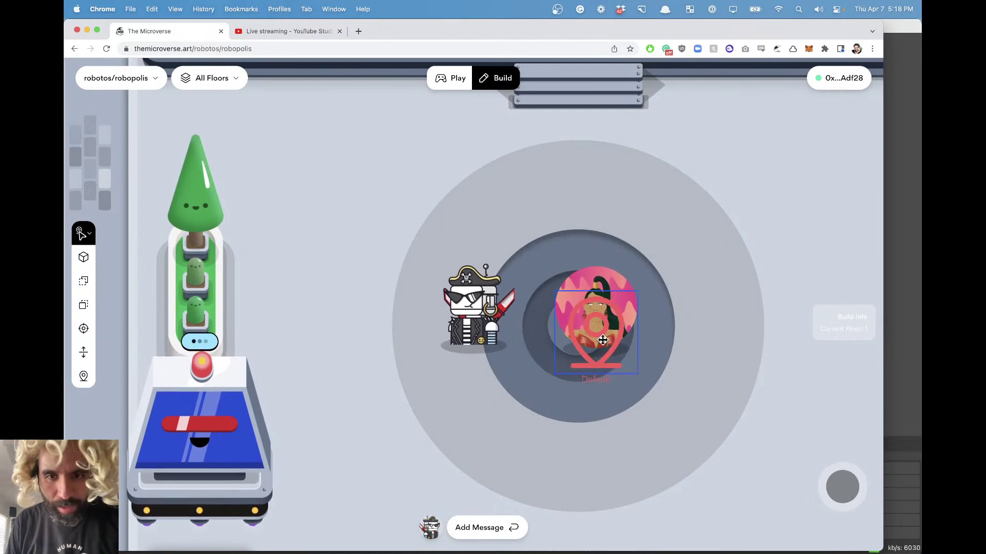
pyautogui.press('Right')
pyautogui.rightClick(612, 320)
pyautogui.click(580, 319)
pyautogui.press('Left')
pyautogui.press('Right')
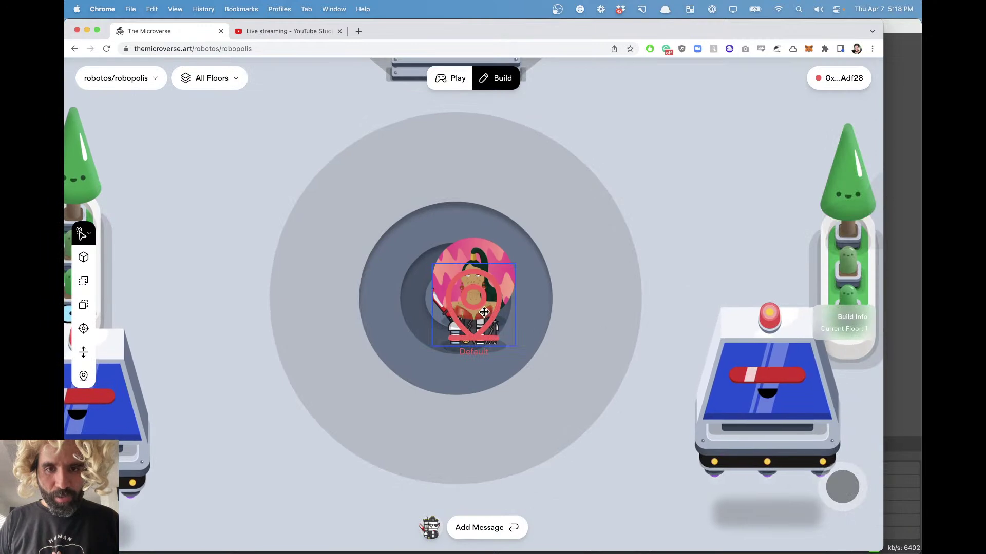
# Step: Review the Default spawn point's permission options and close them without making changes
pyautogui.rightClick(479, 308)
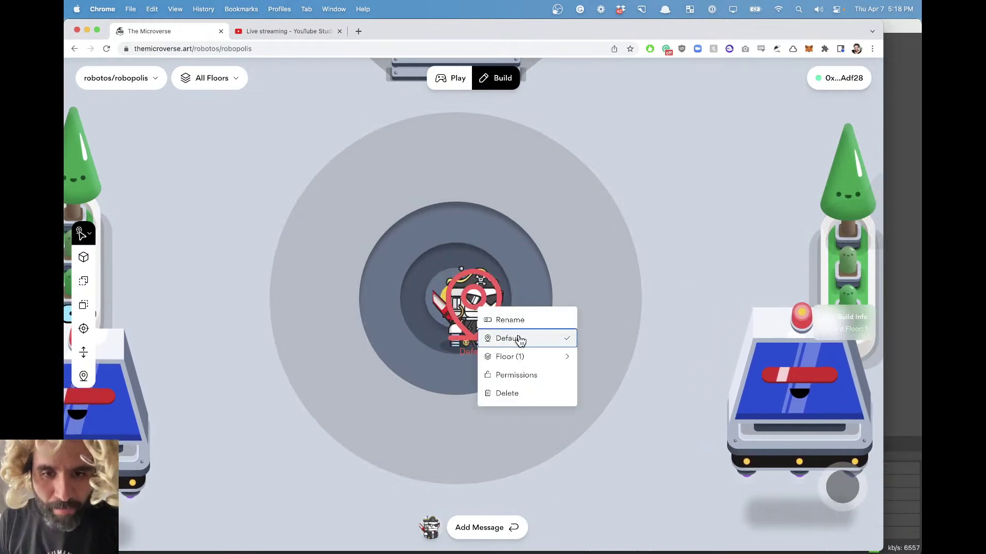
pyautogui.click(528, 375)
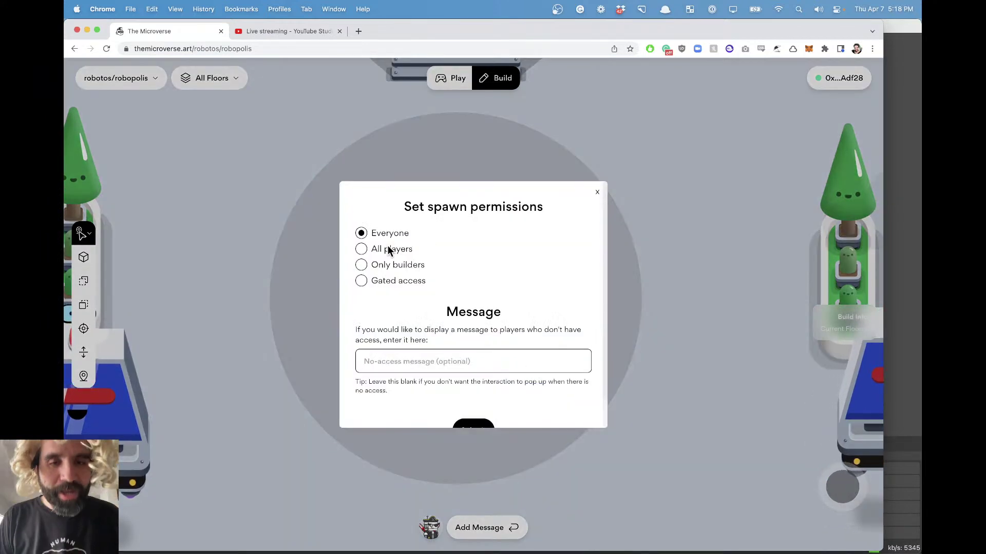
pyautogui.click(596, 191)
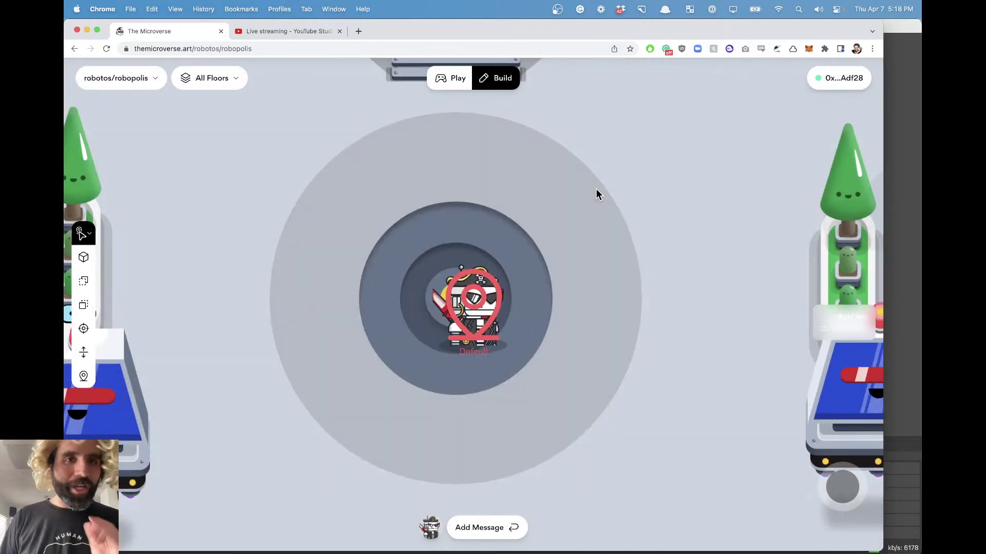
pyautogui.click(271, 48)
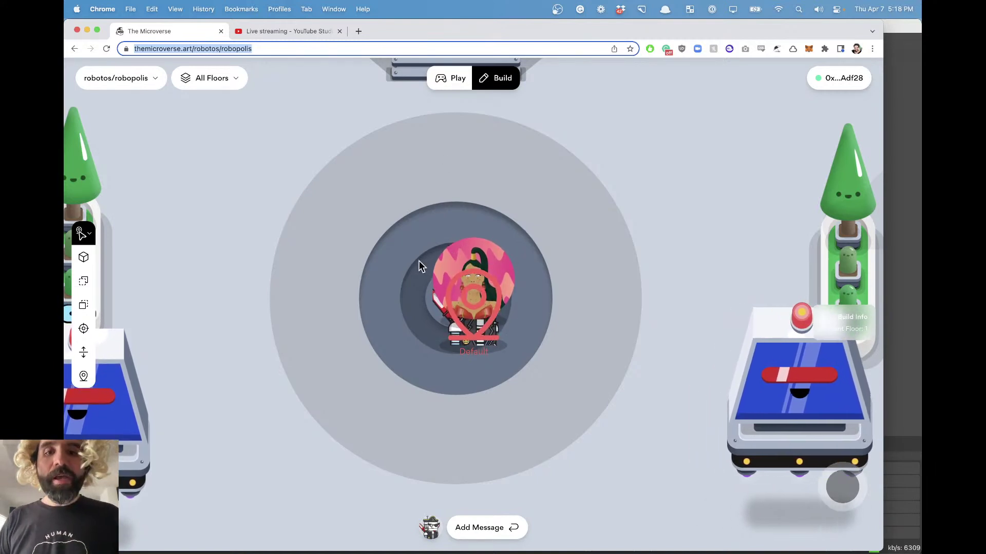
pyautogui.click(383, 221)
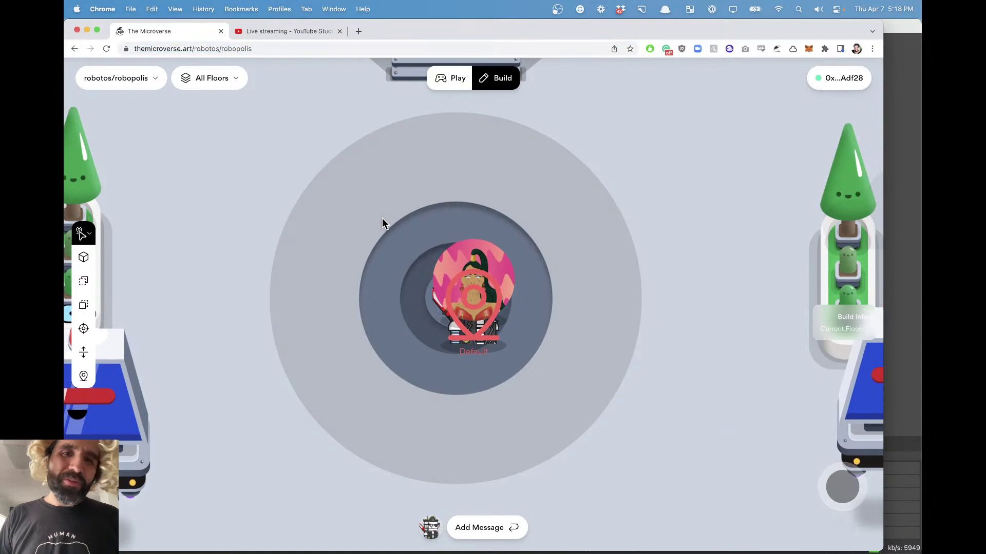
pyautogui.moveTo(83, 380); pyautogui.dragTo(380, 278)
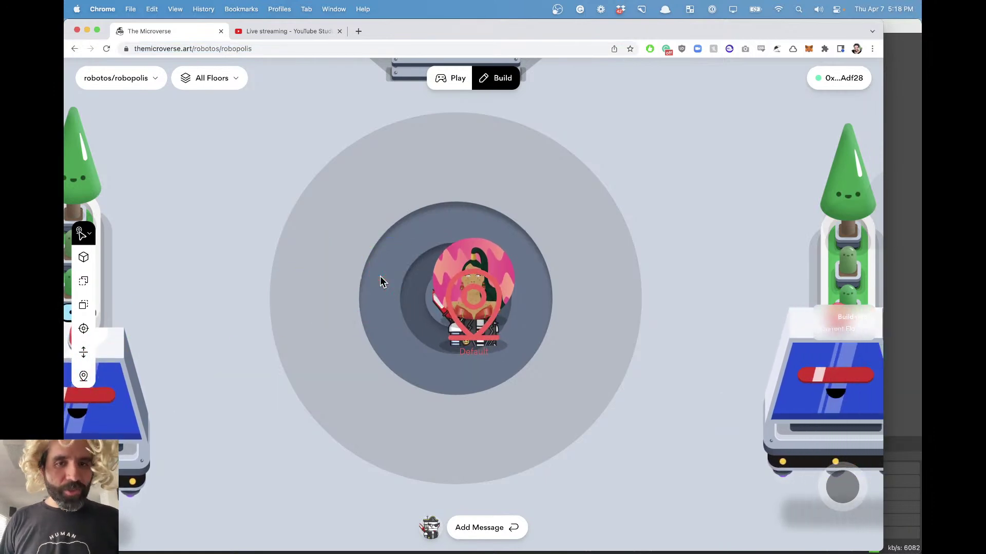
# Step: Switch the selection mode from spawn points back to world objects
pyautogui.click(86, 234)
pyautogui.click(129, 237)
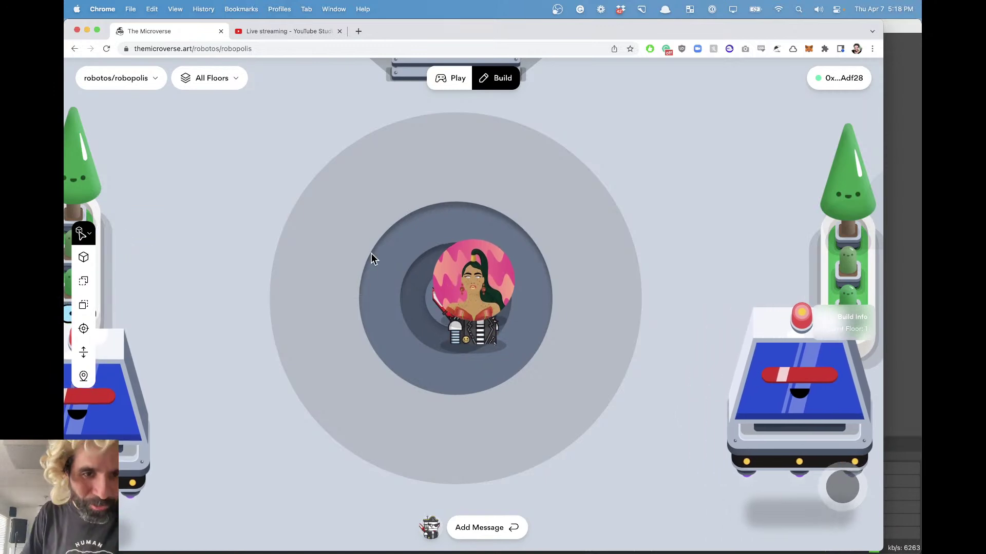
# Step: Walk the avatar from the plaza's centre to the metal steps and open the image picker for a new object beside them
pyautogui.press('Left')
pyautogui.press('Right')
pyautogui.press('Up')
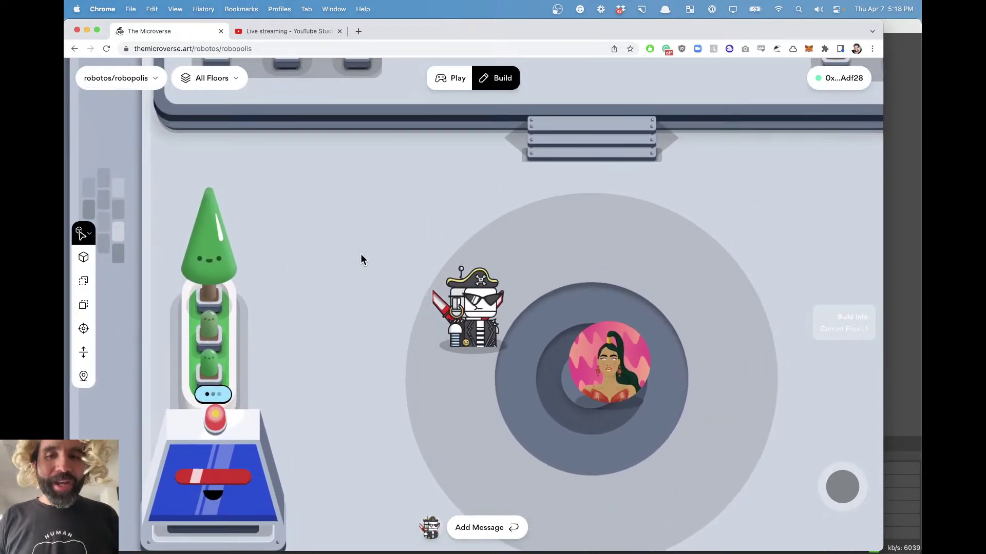
pyautogui.press('Right')
pyautogui.press('Up')
pyautogui.press('Up')
pyautogui.press('Down')
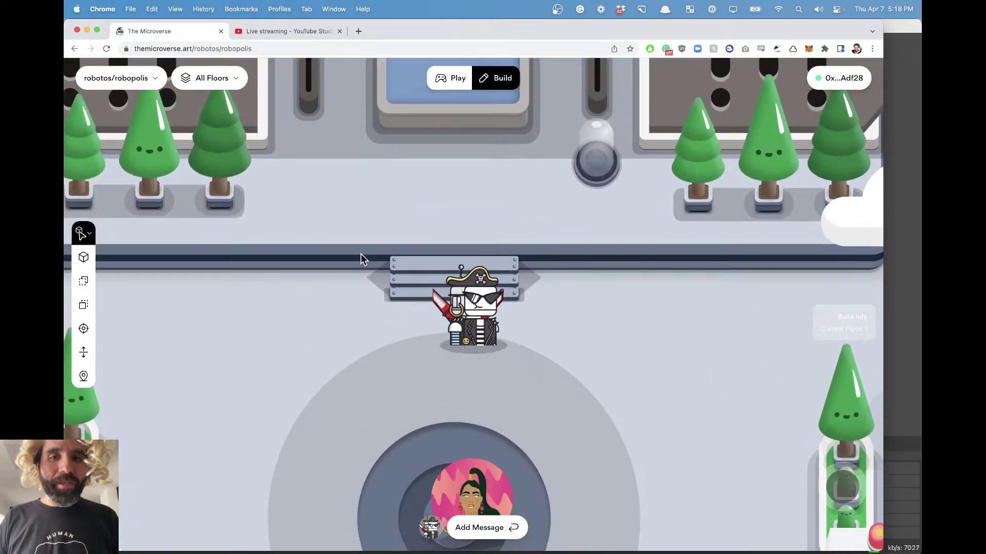
pyautogui.press('Right')
pyautogui.press('Left')
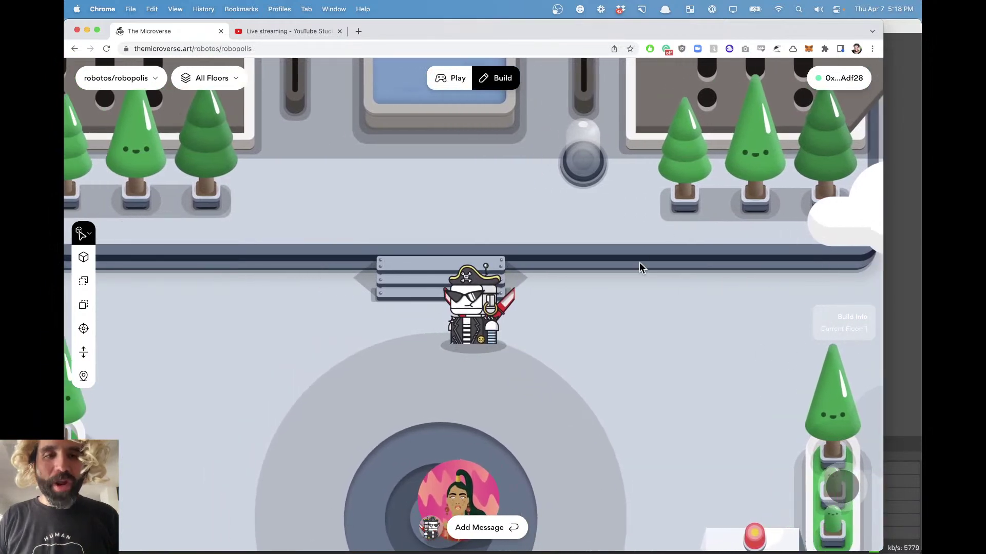
pyautogui.click(683, 266)
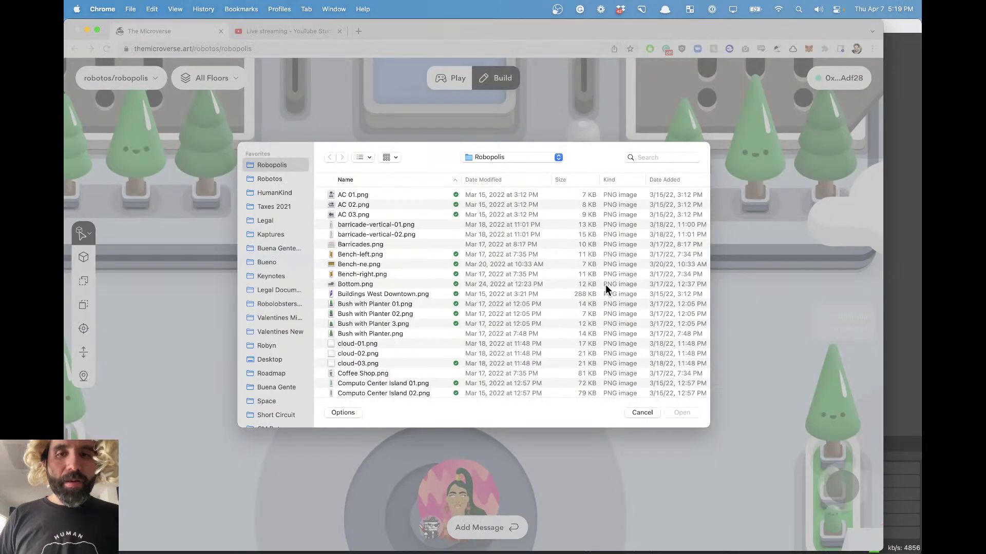
# Step: Switch to Figma and examine the npc-ron character artwork on the Robopolis page
pyautogui.press('super+Tab')
pyautogui.press('super+Tab')
pyautogui.press('super+Tab')
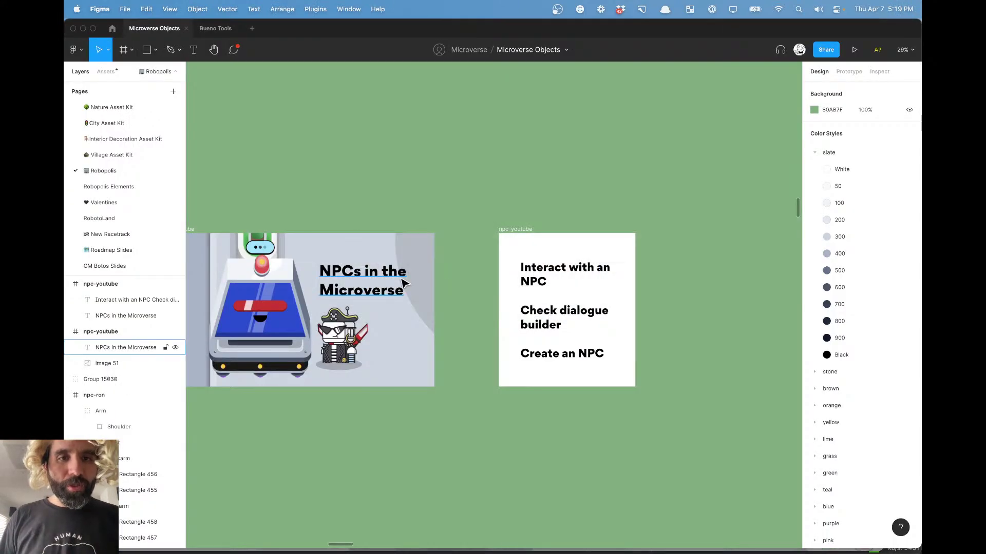
pyautogui.hscroll(-15, 403, 282)
pyautogui.keyDown('ctrl'); pyautogui.scroll(-5, 403, 282); pyautogui.keyUp('ctrl')
pyautogui.scroll(-3, 421, 298)
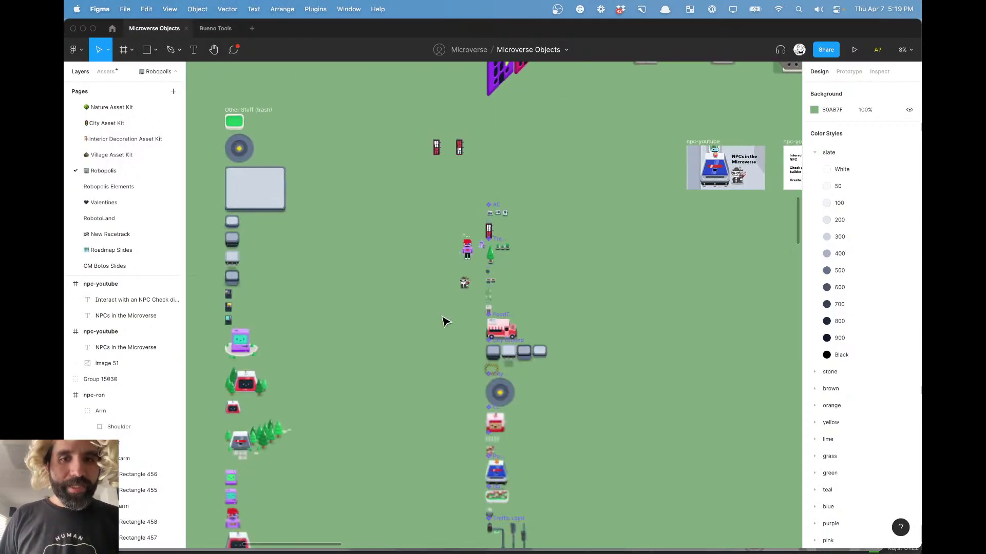
pyautogui.keyDown('ctrl'); pyautogui.scroll(8, 460, 261); pyautogui.keyUp('ctrl')
pyautogui.keyDown('ctrl'); pyautogui.scroll(10, 460, 266); pyautogui.keyUp('ctrl')
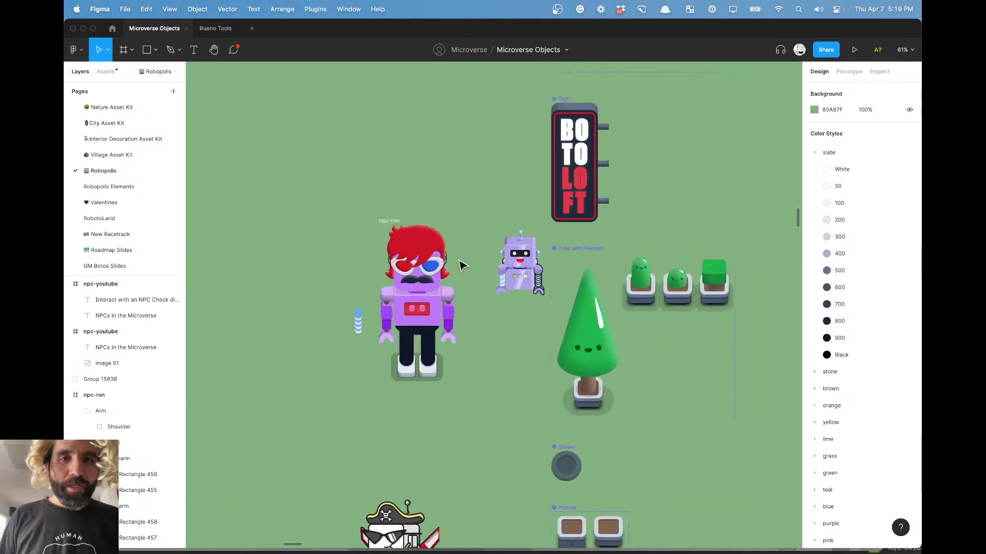
pyautogui.hscroll(-1, 431, 261)
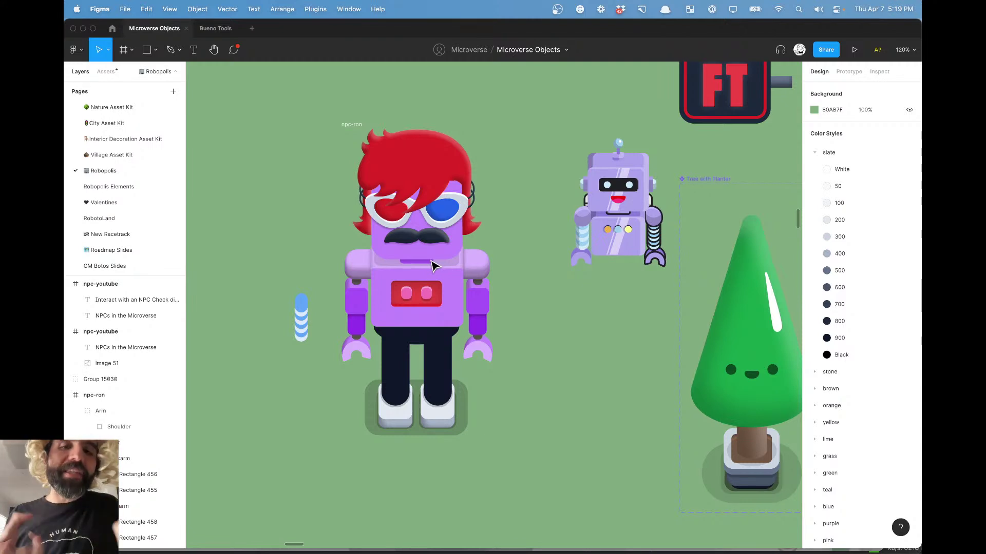
# Step: Return to Chrome, sort the Robopolis folder by date modified and place the red-haired purple robot image beside the metal steps
pyautogui.press('super+Tab')
pyautogui.scroll(2, 378, 202)
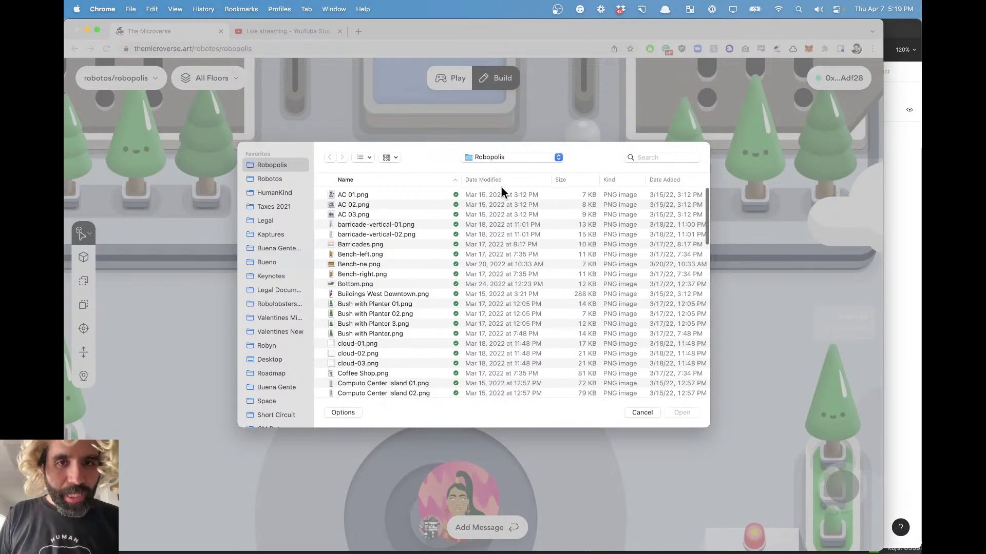
pyautogui.click(500, 181)
pyautogui.click(284, 176)
pyautogui.click(284, 166)
pyautogui.click(369, 196)
pyautogui.press('space')
pyautogui.press('Down')
pyautogui.press('space')
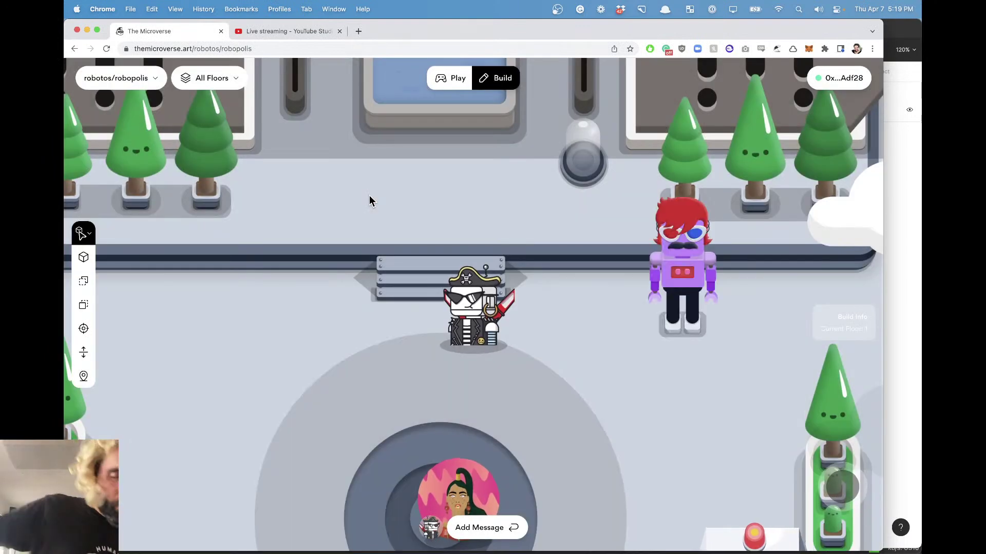
# Step: Shift the red-haired robot slightly towards the metal steps and walk the avatar up beside it
pyautogui.moveTo(697, 266); pyautogui.dragTo(653, 251)
pyautogui.press('Right')
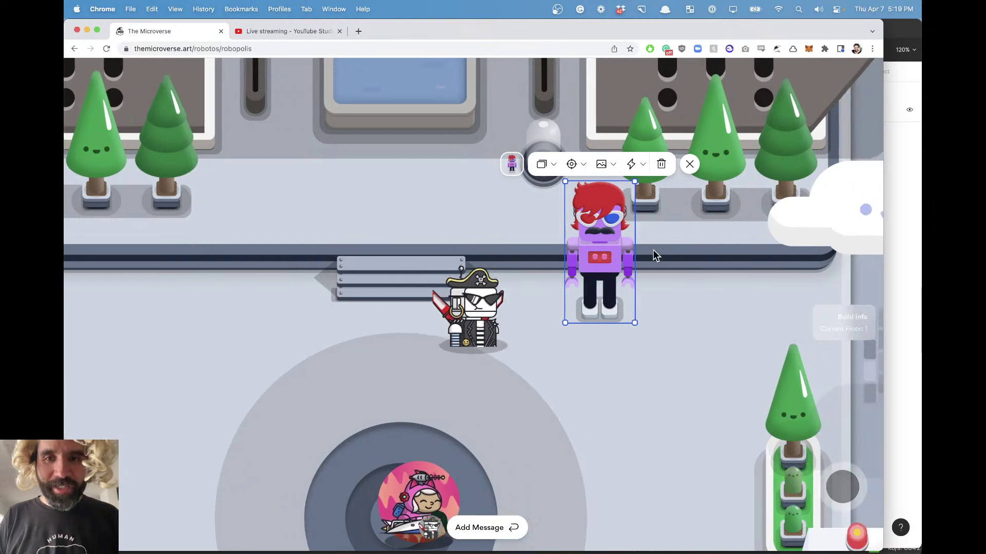
pyautogui.press('Up')
pyautogui.press('Left')
pyautogui.press('Up')
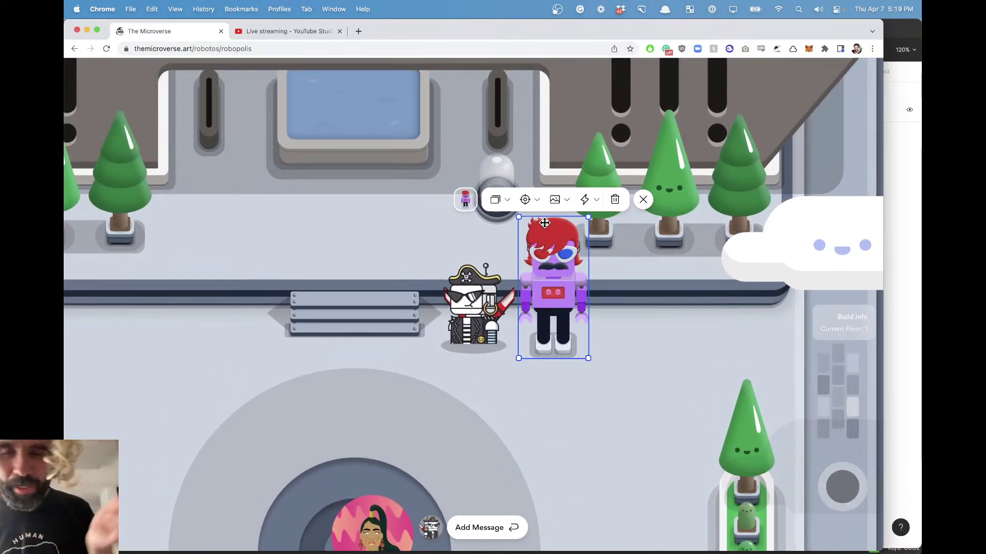
# Step: Walk the avatar around the red-haired robot, down to the police car and back to the robot's side
pyautogui.press('Down')
pyautogui.press('Right')
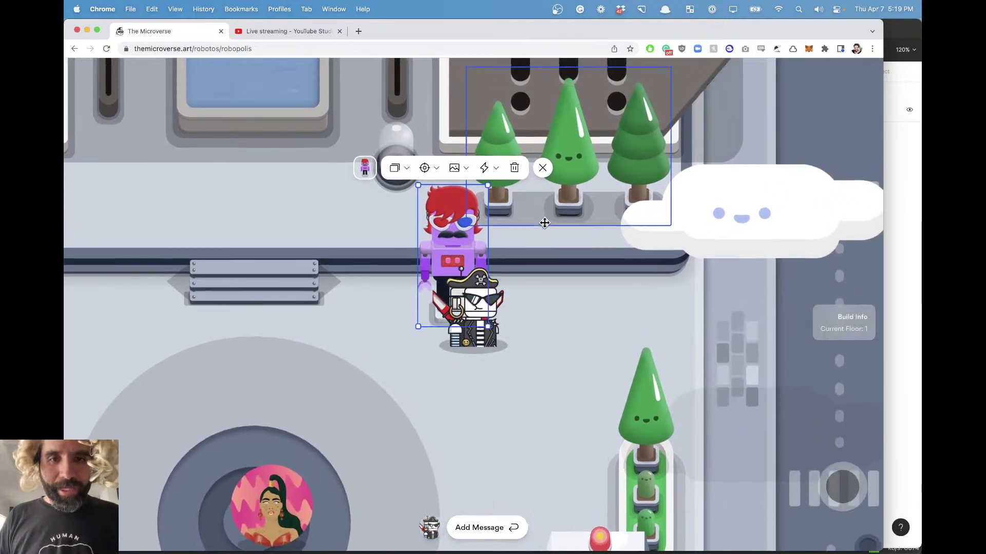
pyautogui.press('Left')
pyautogui.press('Up')
pyautogui.press('Right')
pyautogui.press('Down')
pyautogui.press('Down')
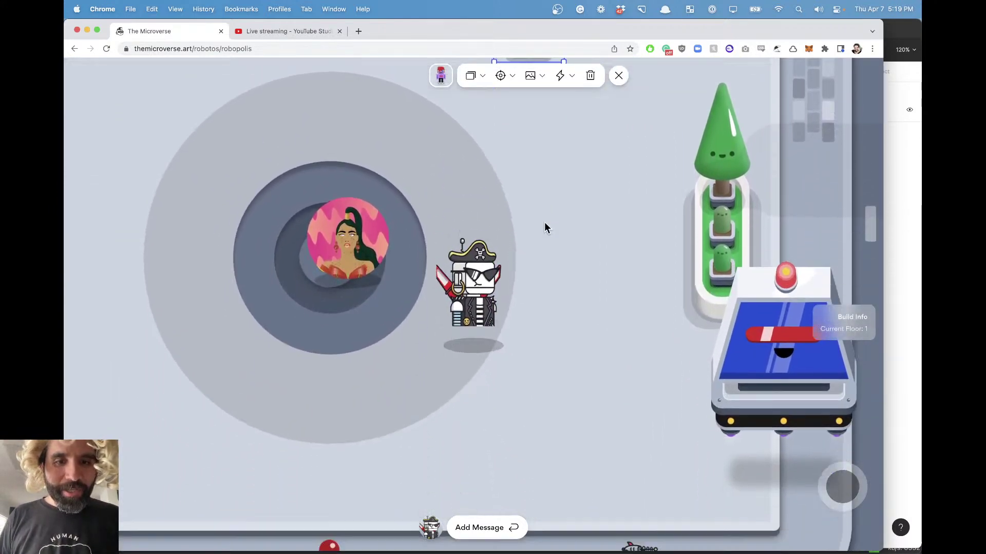
pyautogui.press('Right')
pyautogui.press('Up')
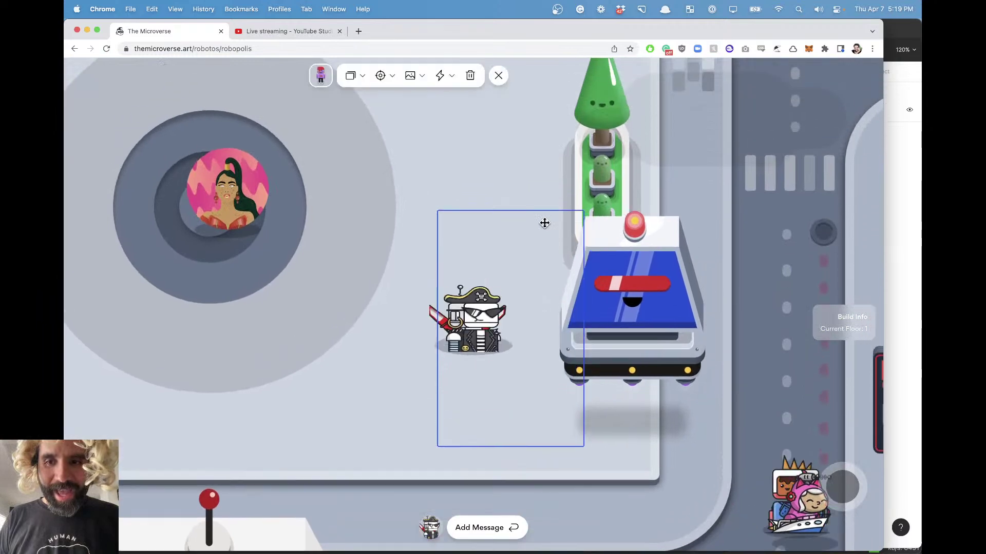
pyautogui.press('Up')
pyautogui.press('Left')
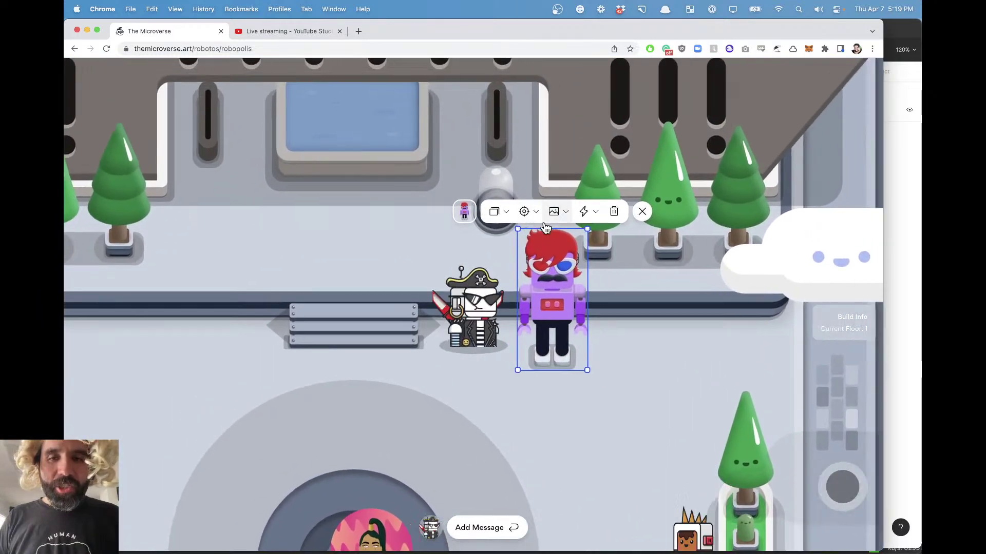
# Step: Show the red-haired robot's collision area, clear the selection and move the robot down, clear of the ledge, next to the avatar
pyautogui.click(511, 211)
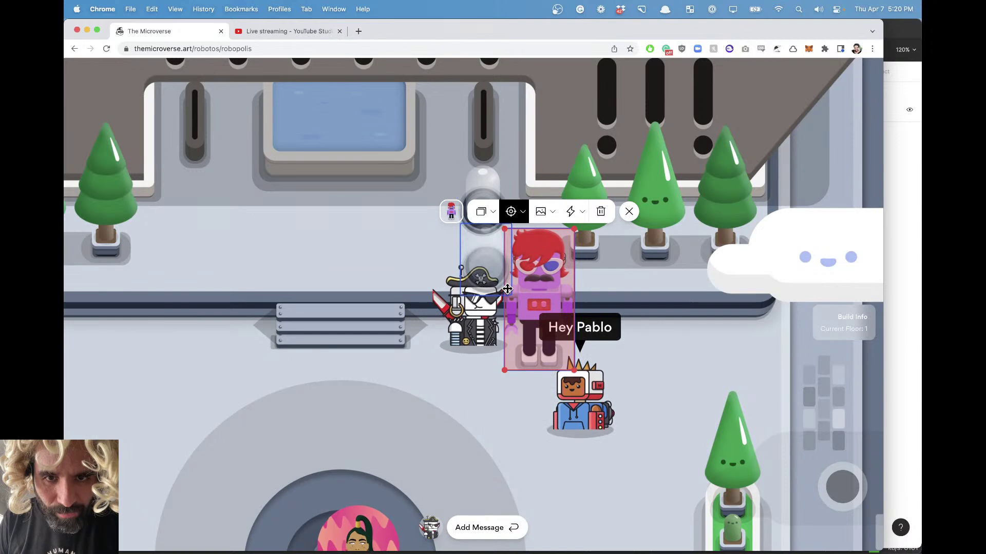
pyautogui.click(507, 289)
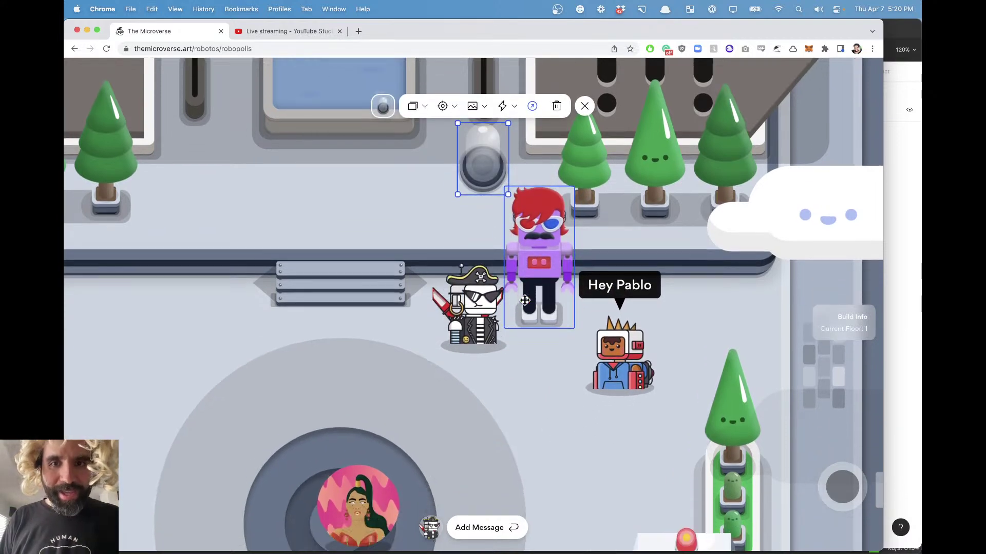
pyautogui.click(588, 337)
pyautogui.moveTo(631, 375)
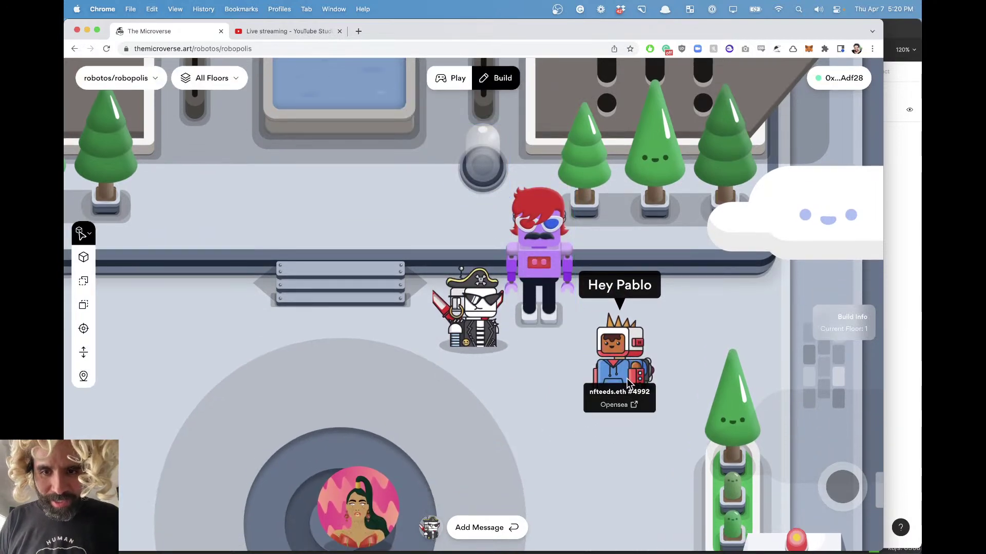
pyautogui.moveTo(543, 268); pyautogui.dragTo(543, 322)
pyautogui.click(670, 414)
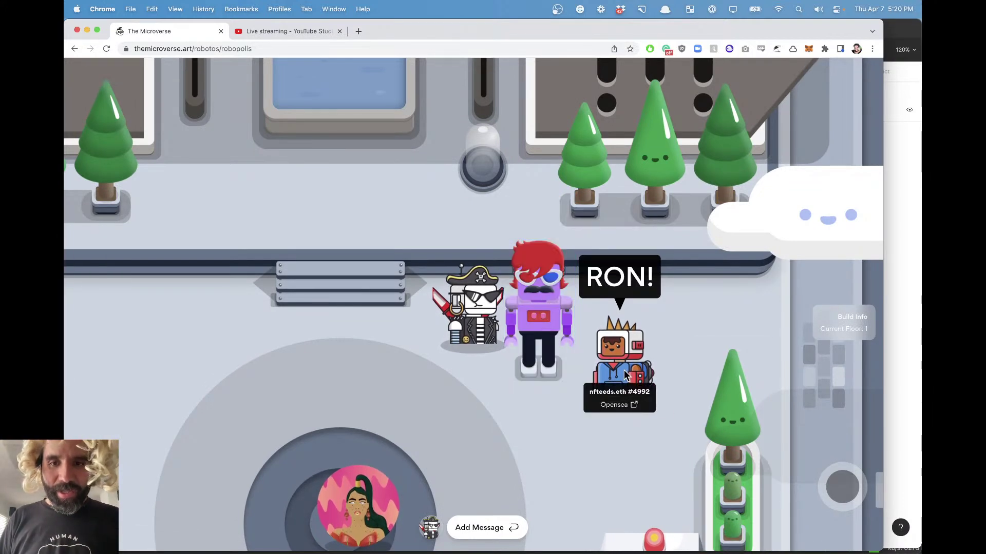
# Step: Walk the avatar to the police car and back, and view the nearby player's Roboto on OpenSea before returning to The Microverse
pyautogui.press('Down')
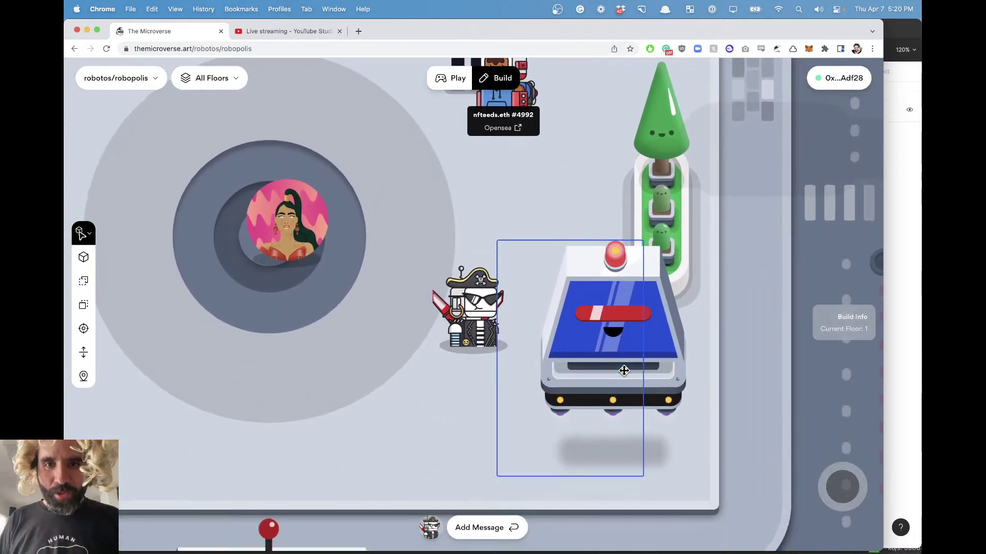
pyautogui.press('Up')
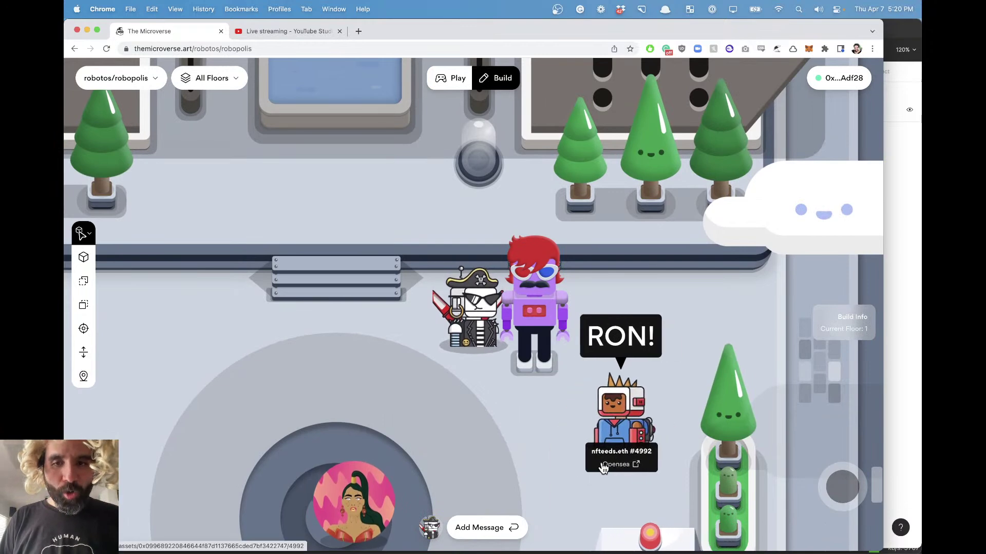
pyautogui.click(642, 464)
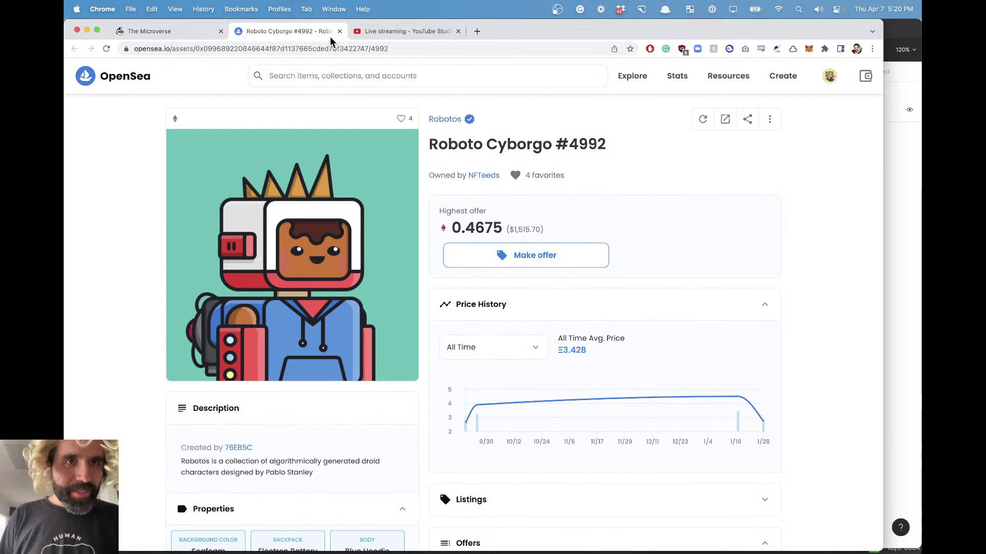
pyautogui.click(198, 33)
pyautogui.click(340, 31)
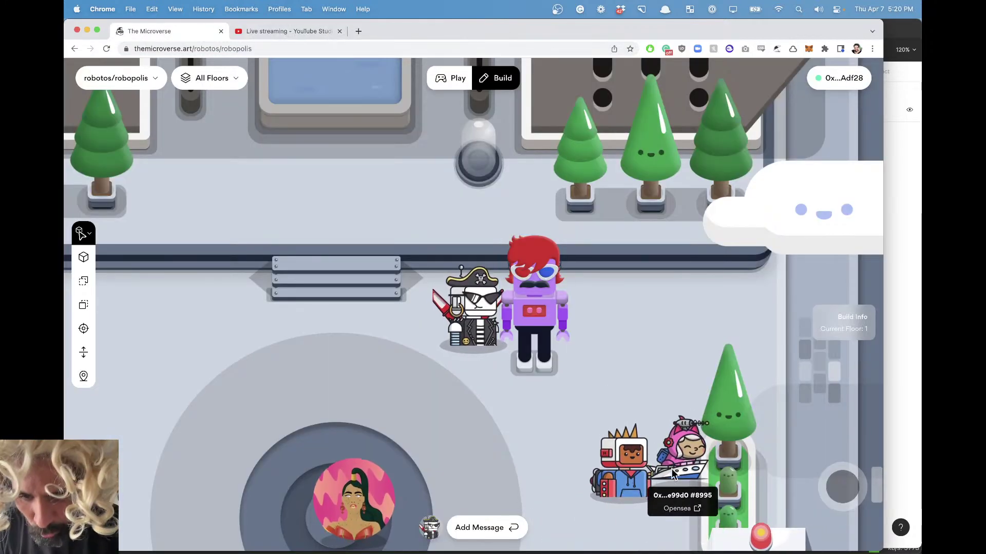
# Step: Reshape the red-haired robot's collision area into a small polygon around its feet, adding an extra corner point
pyautogui.click(533, 286)
pyautogui.click(532, 287)
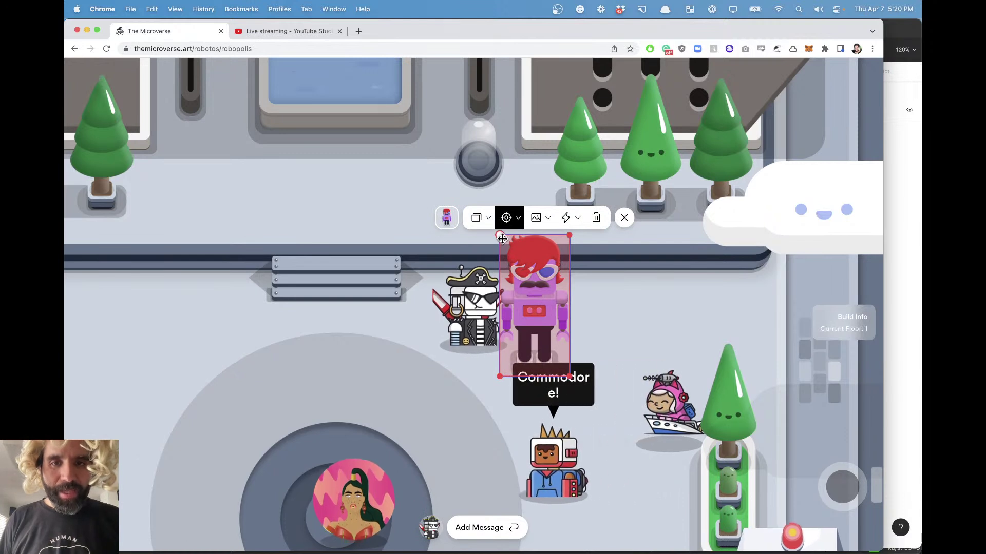
pyautogui.moveTo(571, 237); pyautogui.dragTo(556, 354)
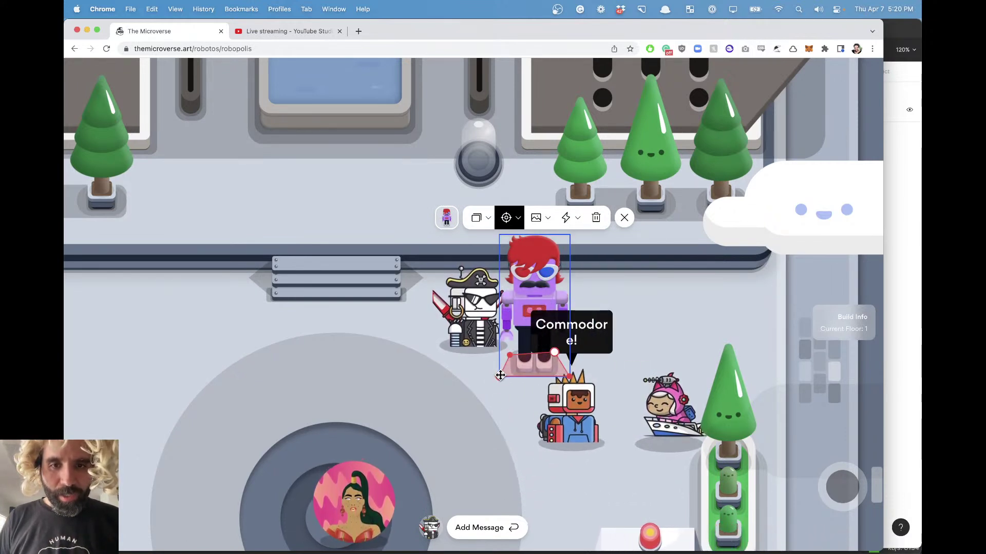
pyautogui.moveTo(499, 377); pyautogui.dragTo(510, 371)
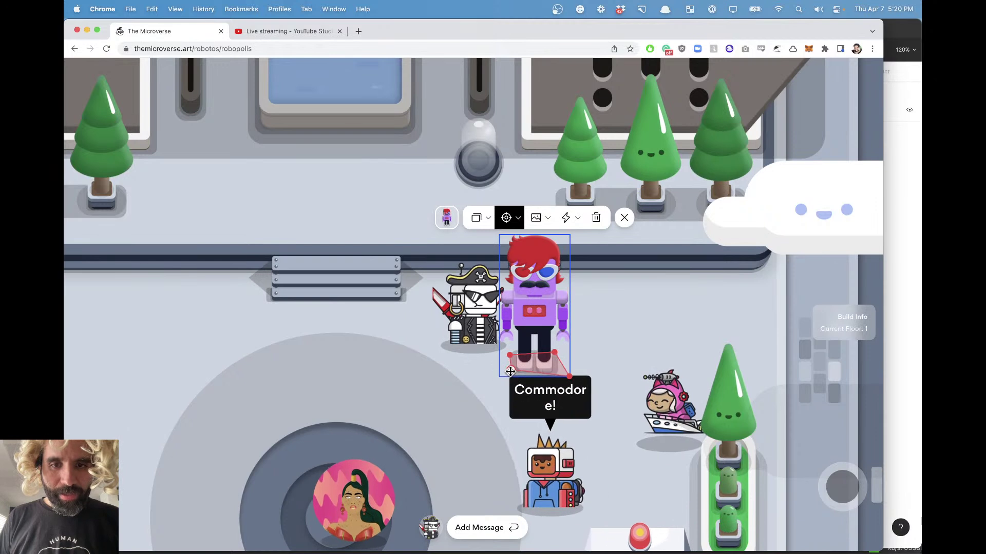
pyautogui.click(555, 368)
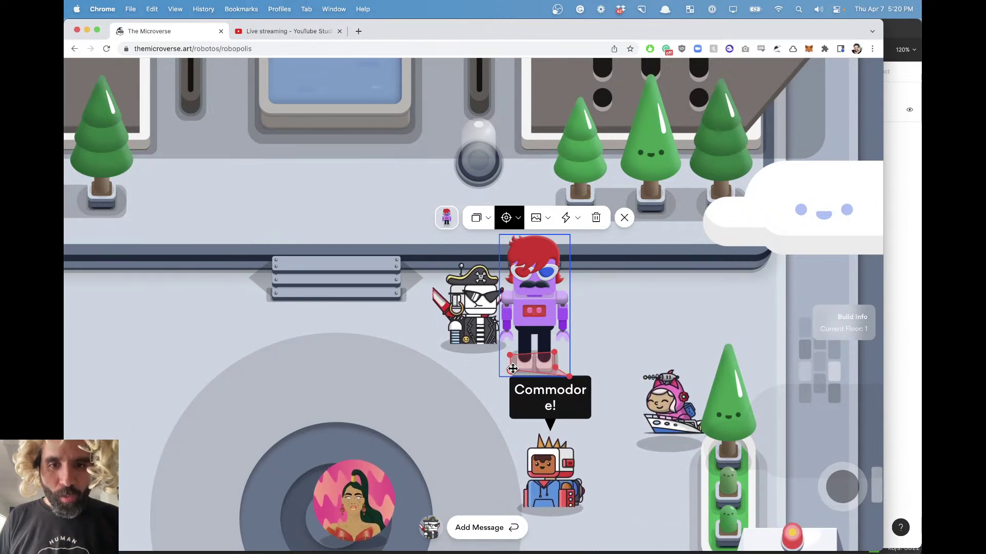
pyautogui.moveTo(511, 357); pyautogui.dragTo(519, 358)
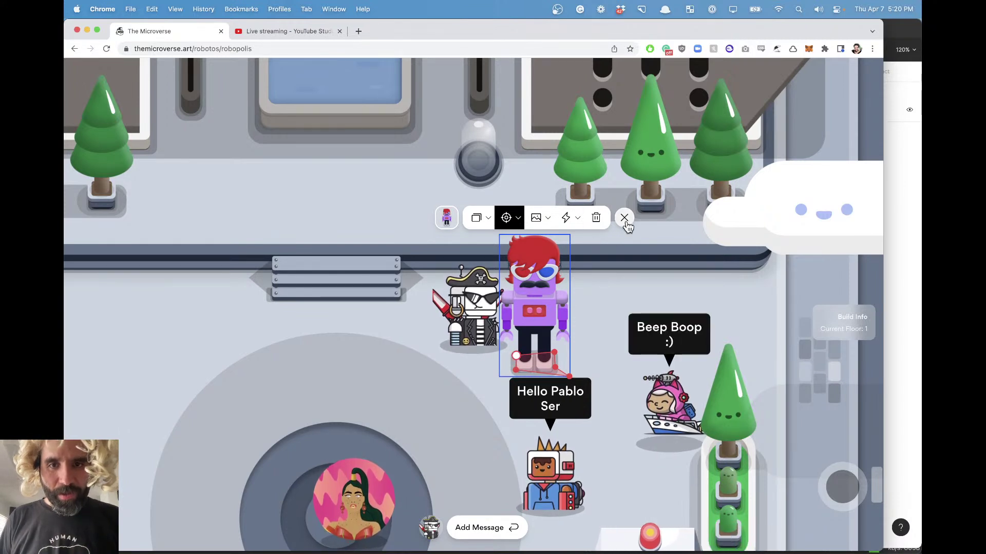
# Step: Show the red-haired robot's layering line and walk the avatar behind and in front of the robot to check the overlap
pyautogui.click(479, 222)
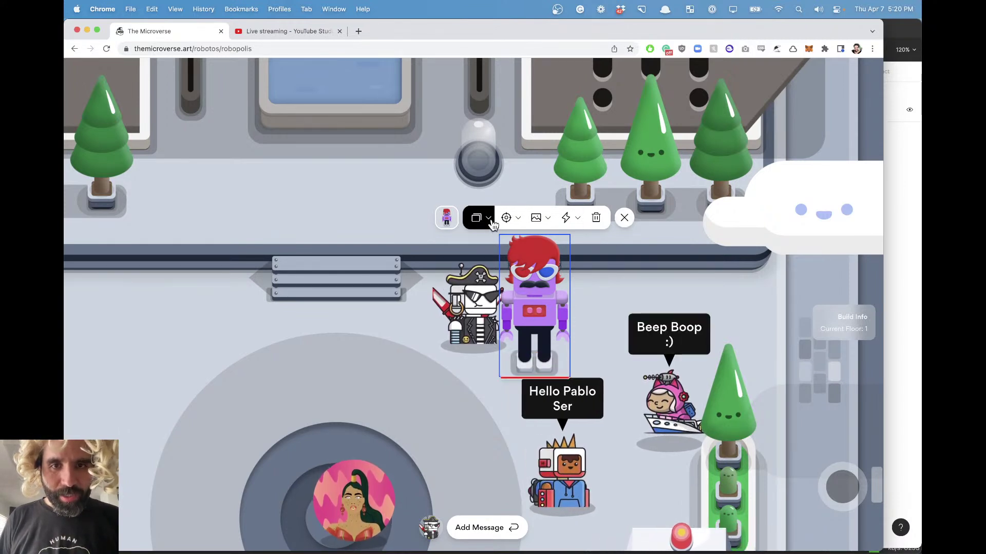
pyautogui.press('Down')
pyautogui.press('Right')
pyautogui.press('Up')
pyautogui.press('Left')
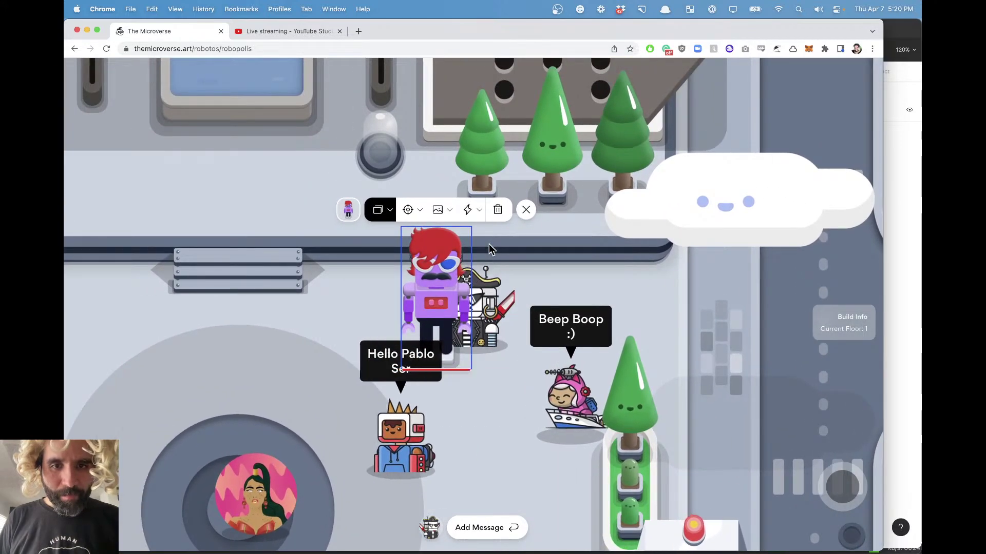
pyautogui.press('Down')
pyautogui.press('Right')
# Step: Send the chat message "let's go around ron!"
pyautogui.click(487, 530)
pyautogui.write('le')
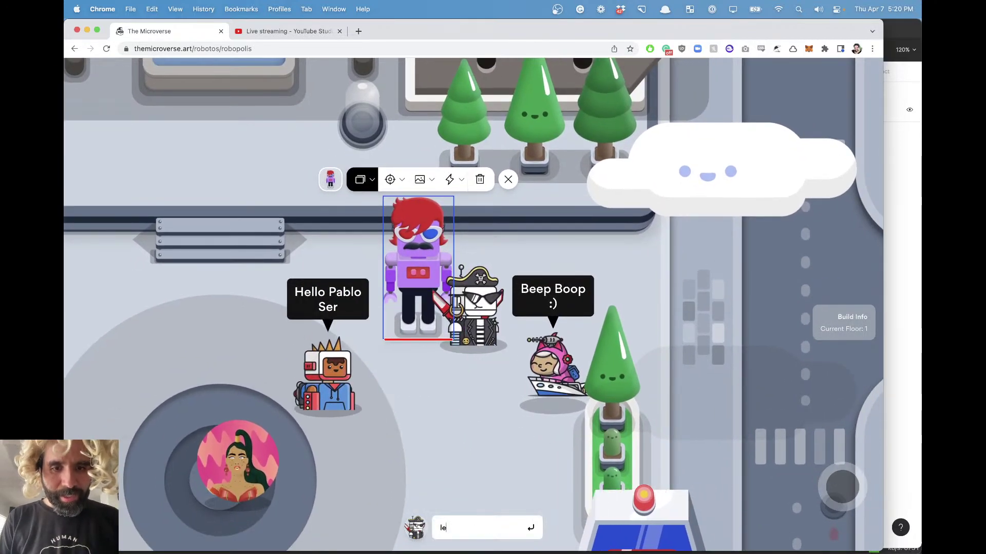
pyautogui.write("t's go around ron!")
pyautogui.press('Return')
# Step: Walk the avatar in circles around the red-haired robot, passing both behind and in front of it
pyautogui.press('Up')
pyautogui.press('Left')
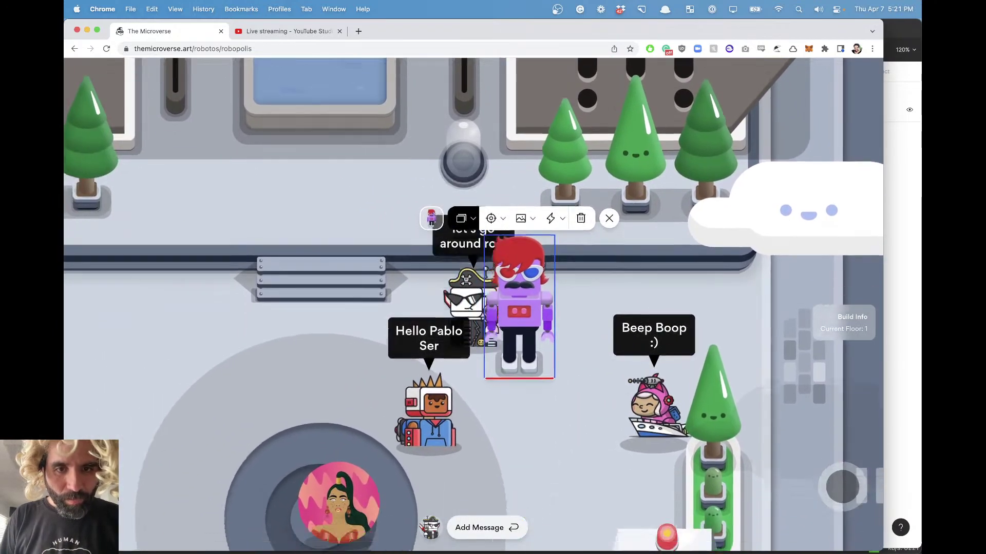
pyautogui.press('Down')
pyautogui.press('Right')
pyautogui.press('Left')
pyautogui.press('Up')
pyautogui.press('Right')
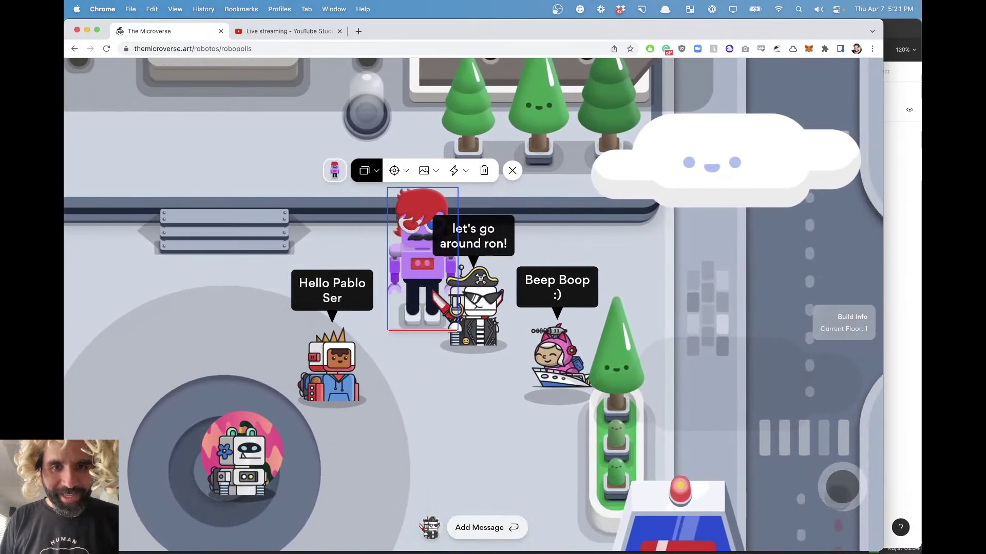
pyautogui.press('Up')
pyautogui.press('Left')
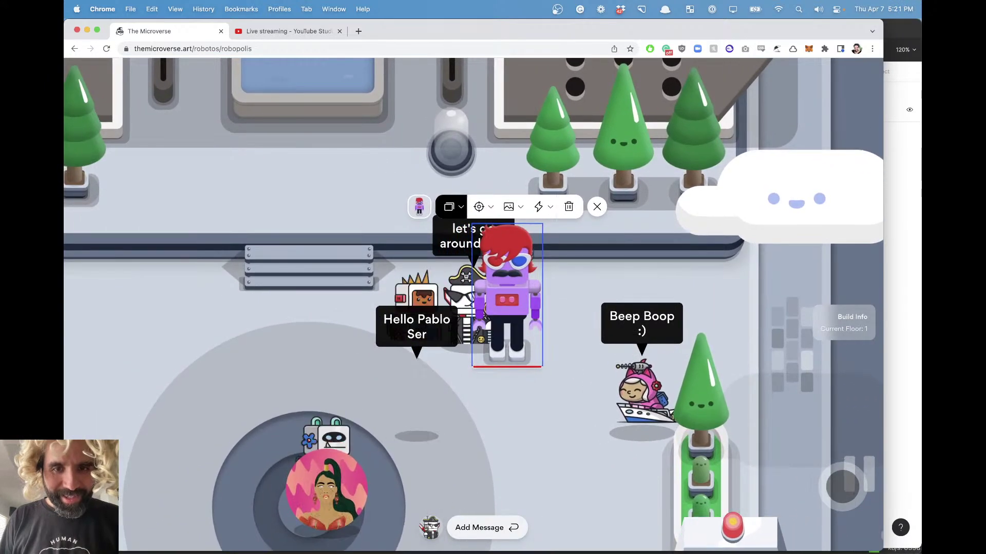
# Step: Walk the avatar around the red-haired robot and raise the robot's layering line from its base to its ankles
pyautogui.press('Down')
pyautogui.press('Right')
pyautogui.press('Up')
pyautogui.press('Down')
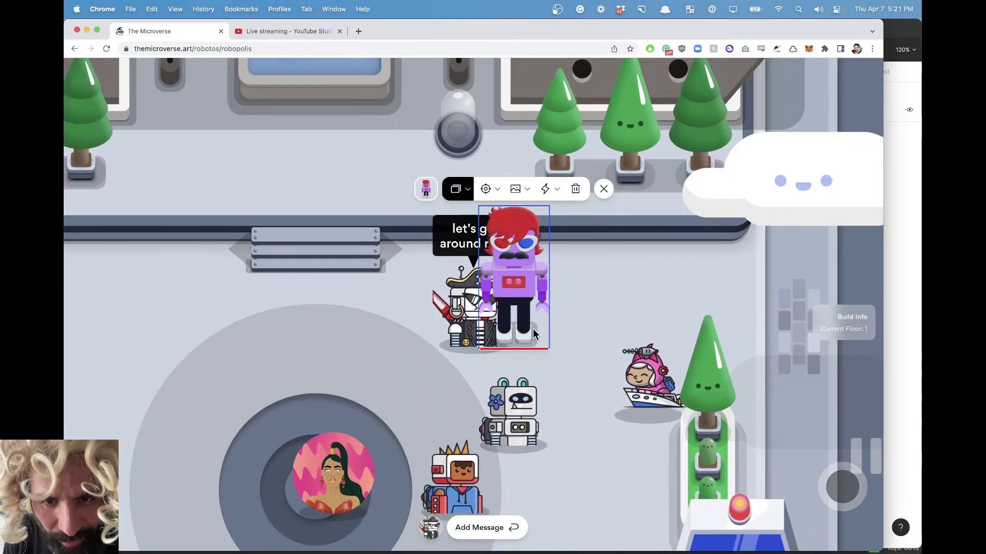
pyautogui.click(469, 190)
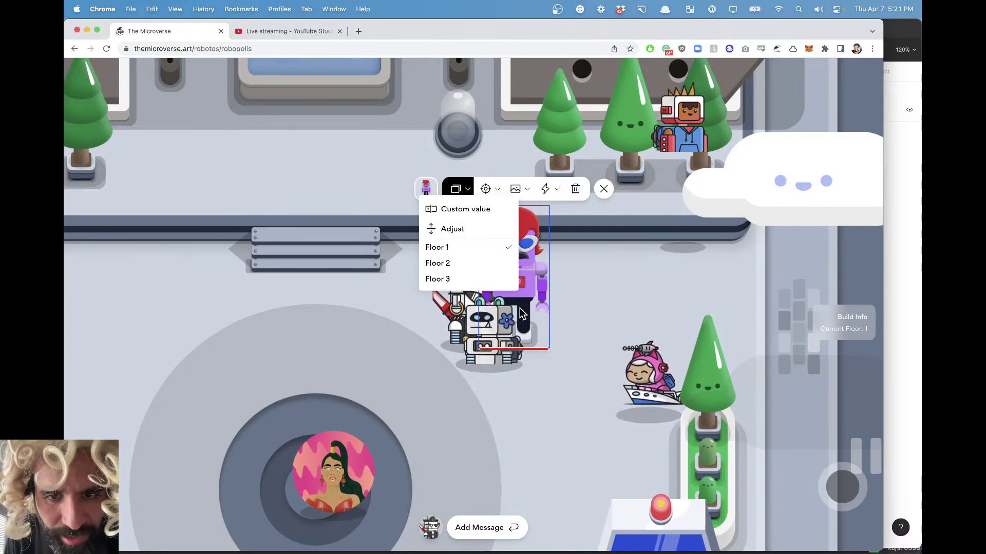
pyautogui.click(462, 230)
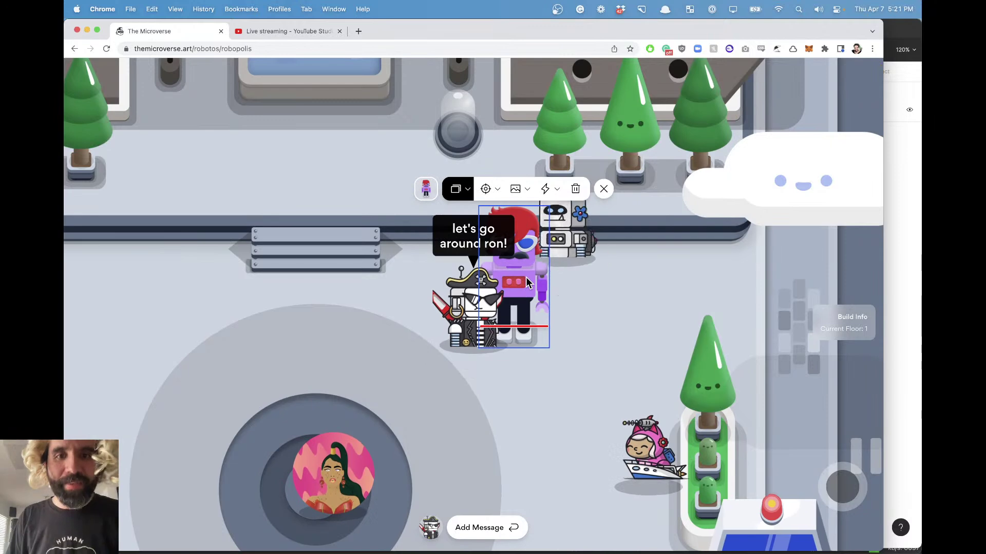
# Step: Walk the avatar up and down beside the red-haired robot to check the overlap with the adjusted layering line
pyautogui.press('Up')
pyautogui.press('Down')
pyautogui.press('Up')
pyautogui.press('Down')
pyautogui.press('Up')
pyautogui.press('Down')
pyautogui.press('Up')
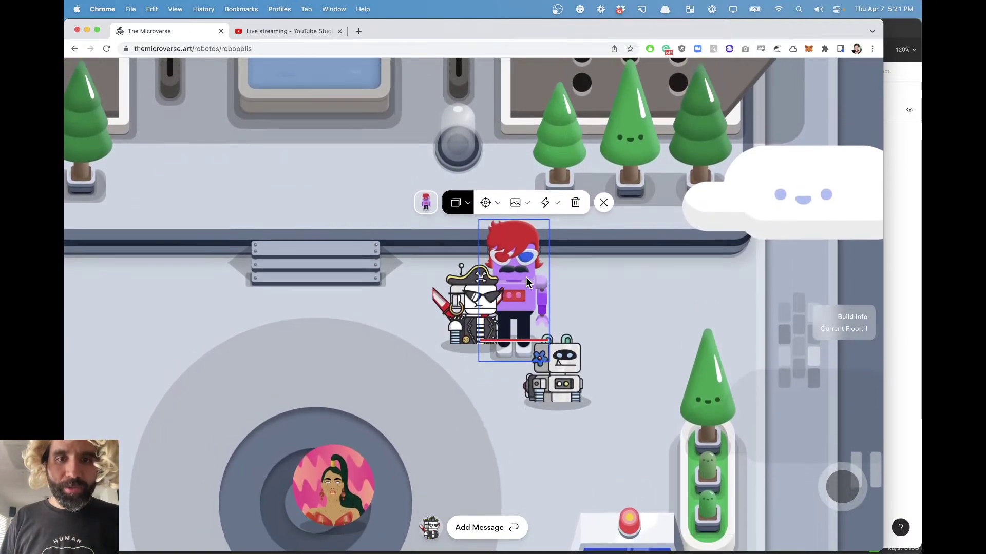
pyautogui.press('Down')
pyautogui.press('Up')
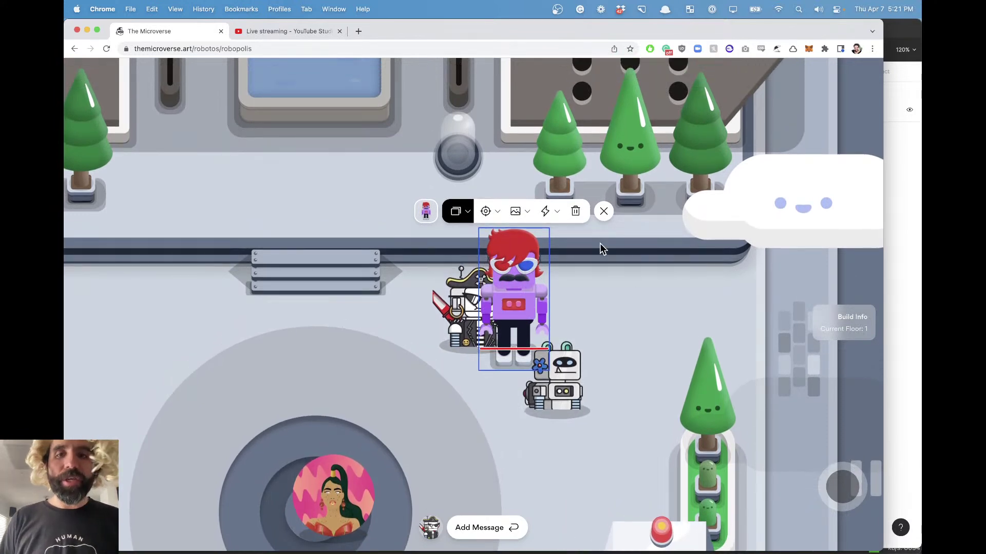
pyautogui.press('Down')
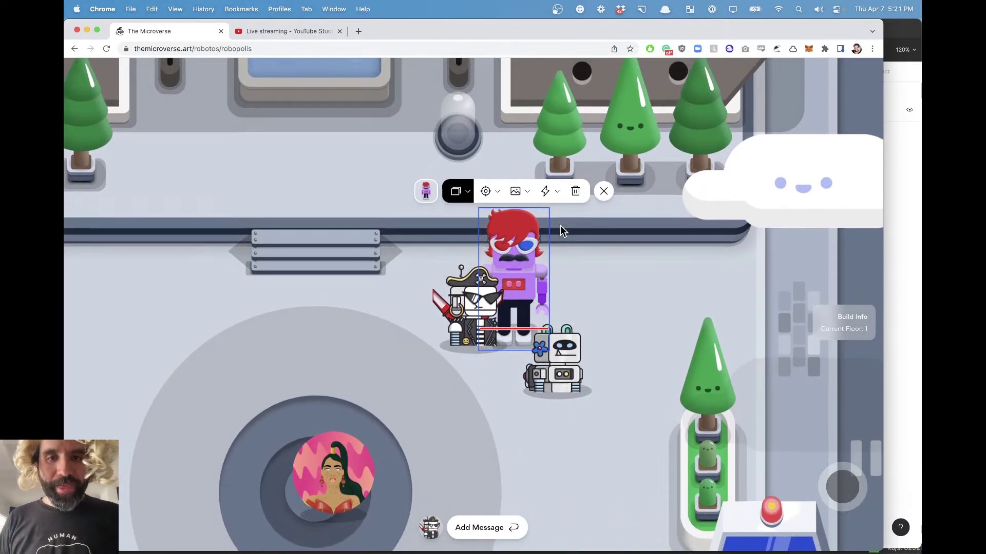
# Step: Add a dialogue to the red-haired robot and set its opening message to "How do Robotos pay for things?" from Notion's Roboto Jokes page
pyautogui.click(556, 195)
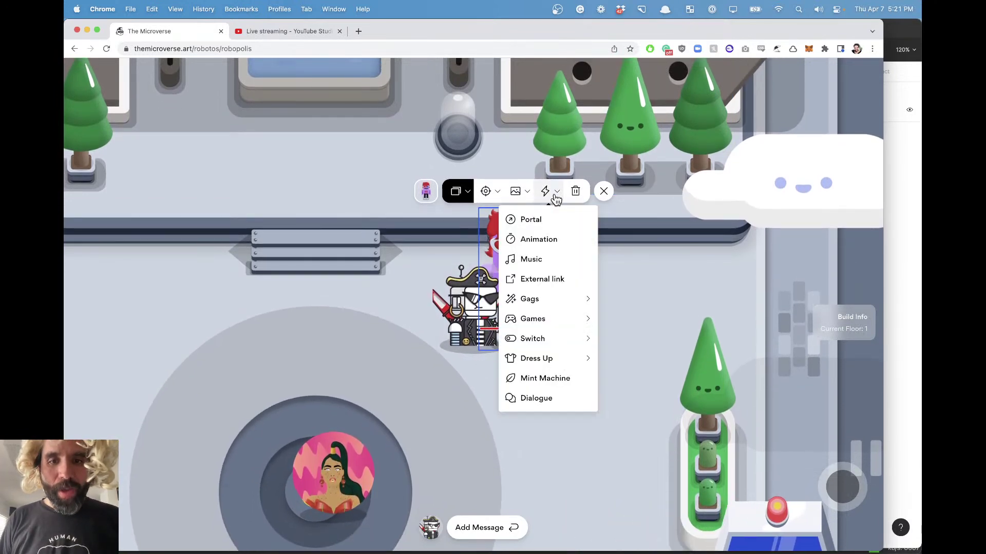
pyautogui.click(564, 404)
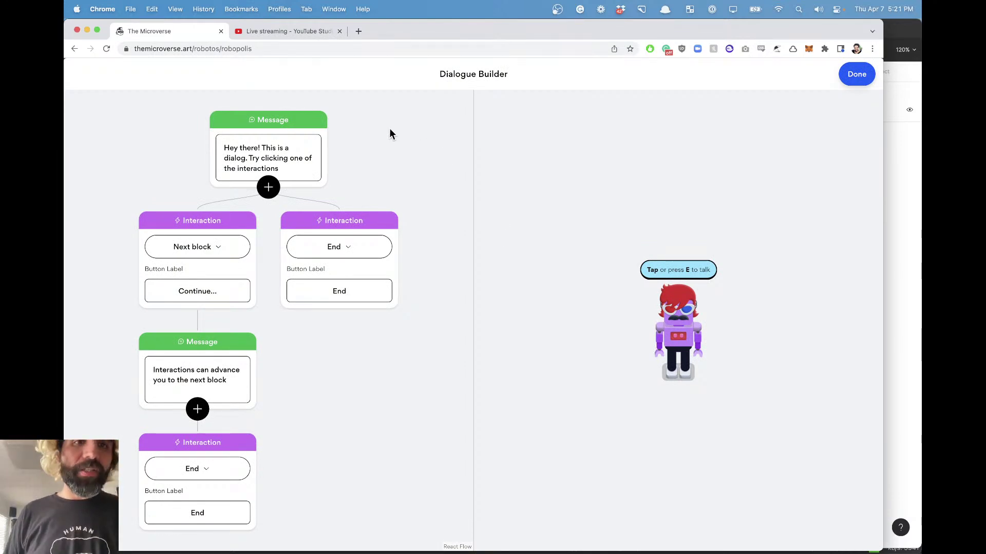
pyautogui.press('super+Tab')
pyautogui.press('super+Tab')
pyautogui.press('super+Tab')
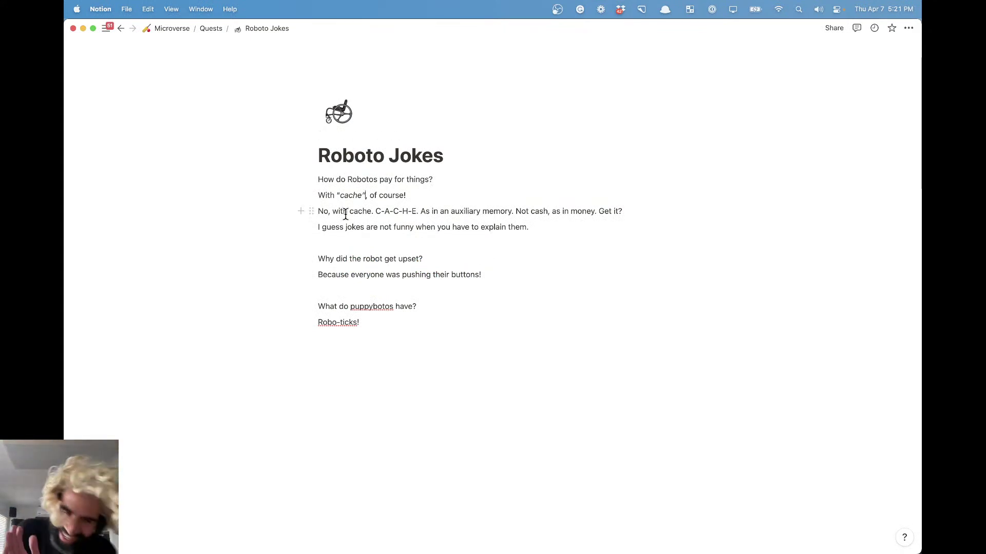
pyautogui.tripleClick(373, 180)
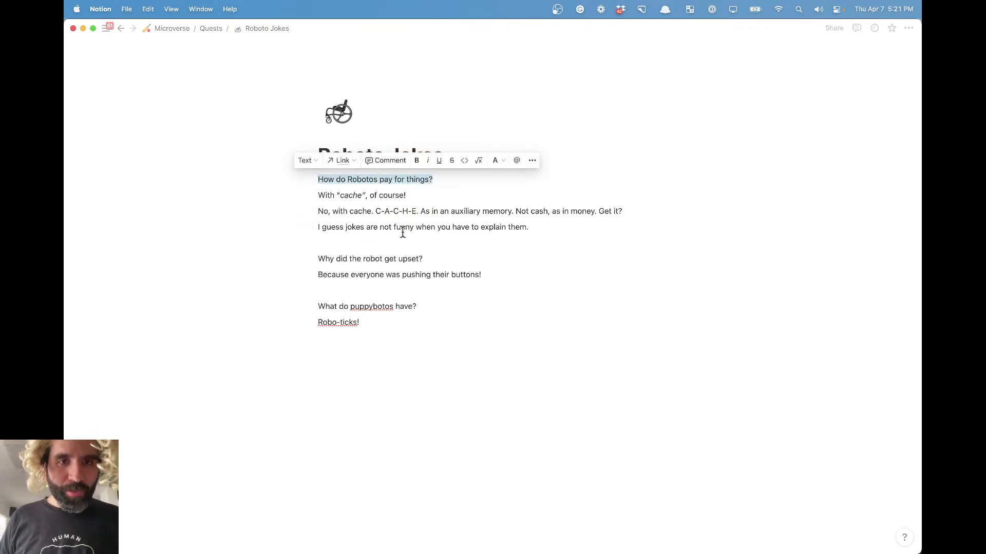
pyautogui.press('super+Tab')
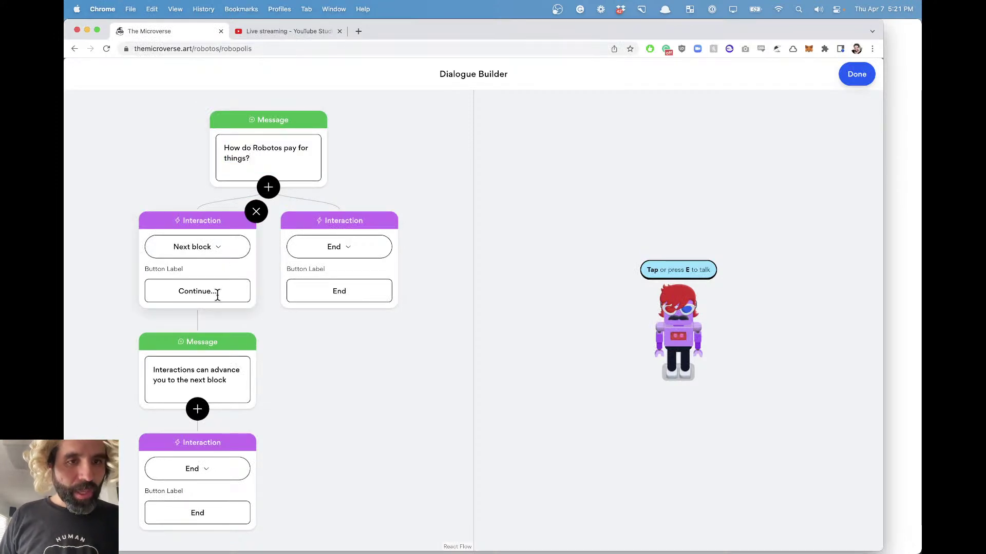
# Step: Label the opening message's two replies "I don't know, how?" for the next block and "Oh, no. Bye, Ron!" for the end
pyautogui.press('super+Tab')
pyautogui.press('super+Tab')
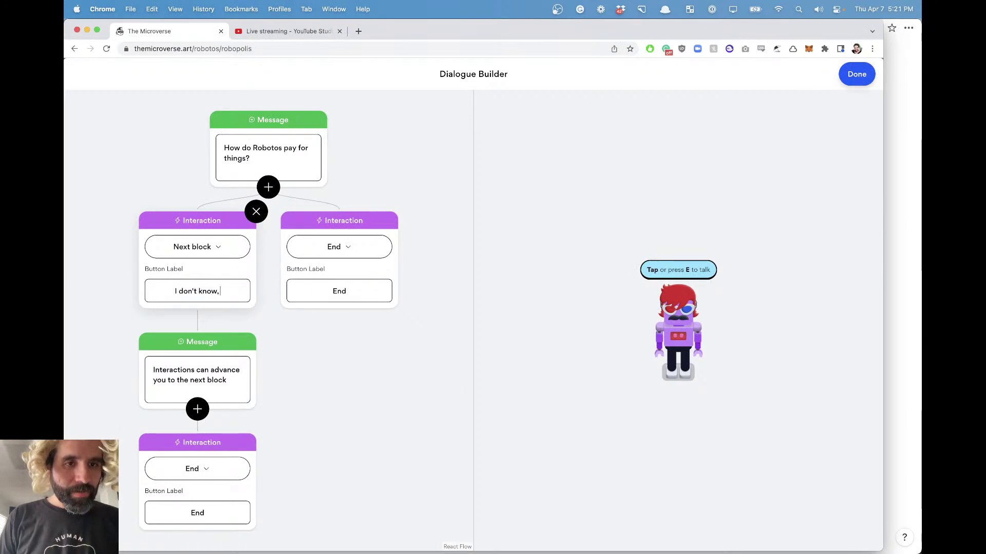
pyautogui.write('?')
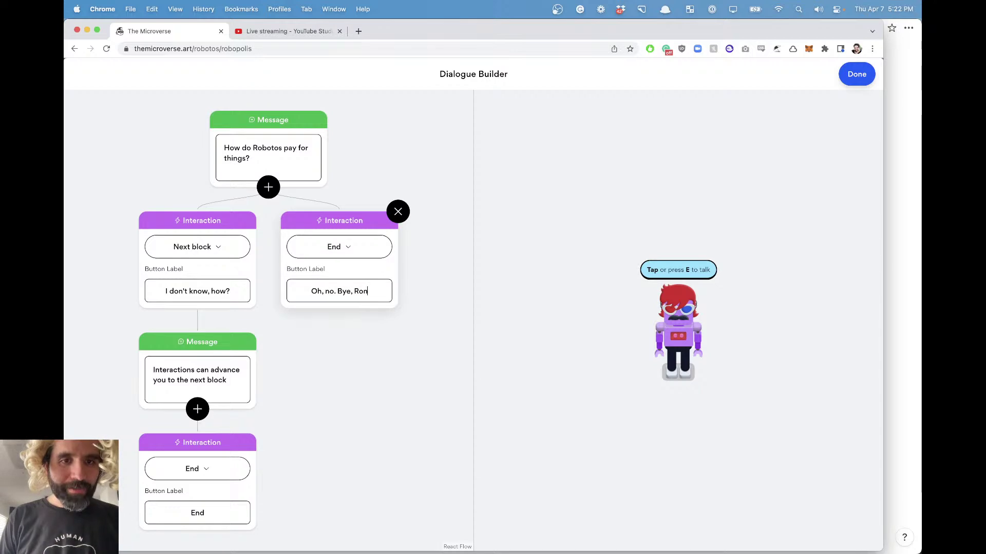
# Step: Replace the second message with the answer "With “cache”, of course!" copied from the Notion joke page
pyautogui.scroll(-3, 284, 279)
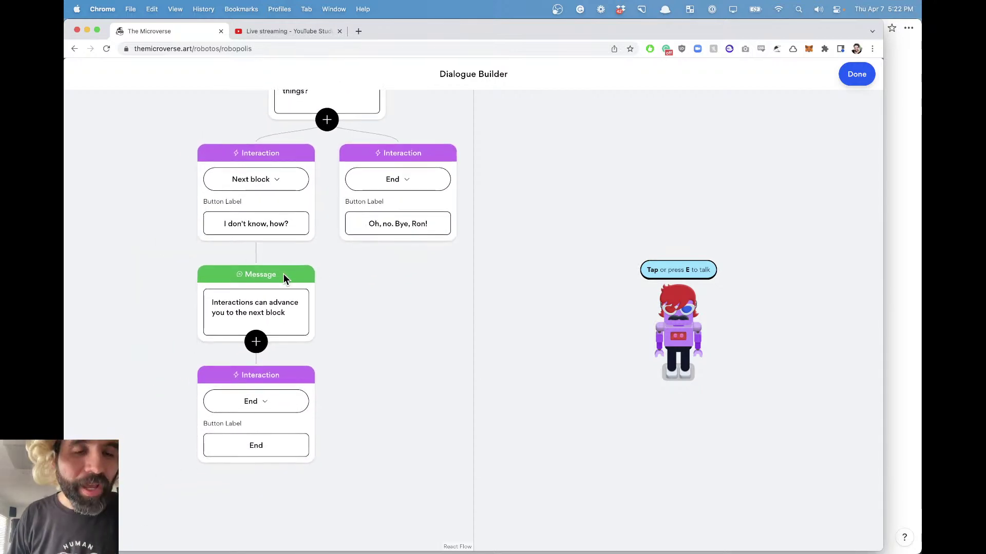
pyautogui.press('super+Tab')
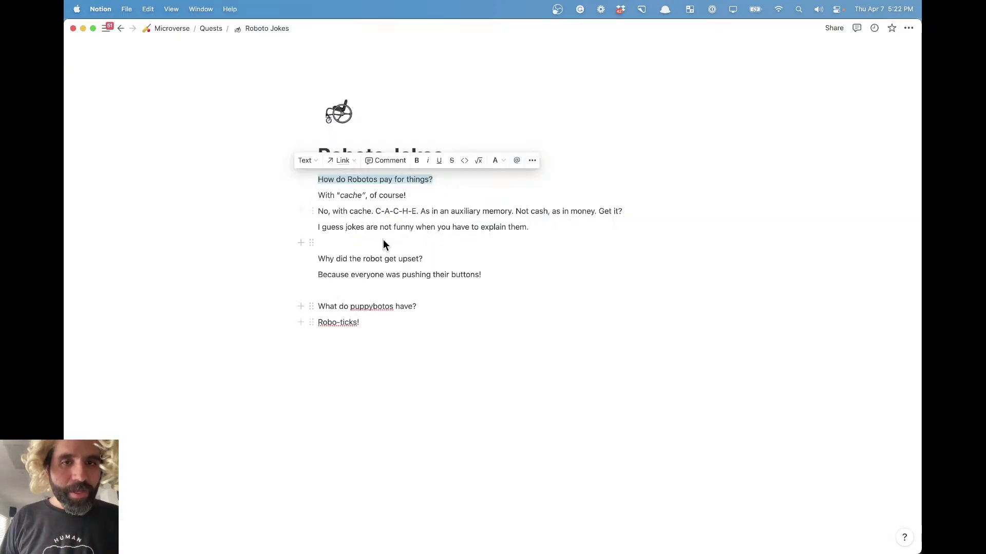
pyautogui.tripleClick(356, 195)
pyautogui.press('super+c')
pyautogui.press('super+Tab')
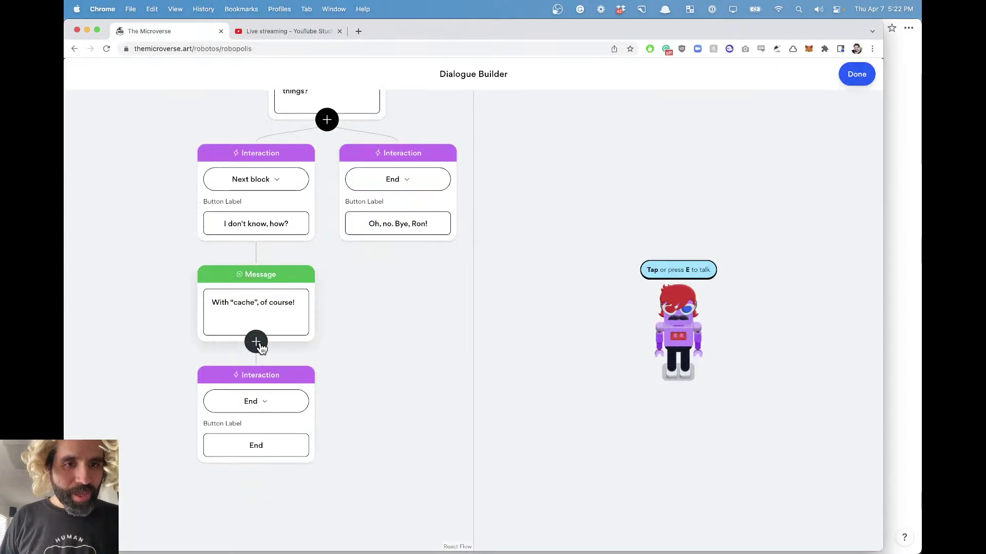
# Step: Add a second reply "Wow... ok. Bye!" under the cache answer and make the first reply, "I don't get it.", lead to a next block
pyautogui.click(257, 343)
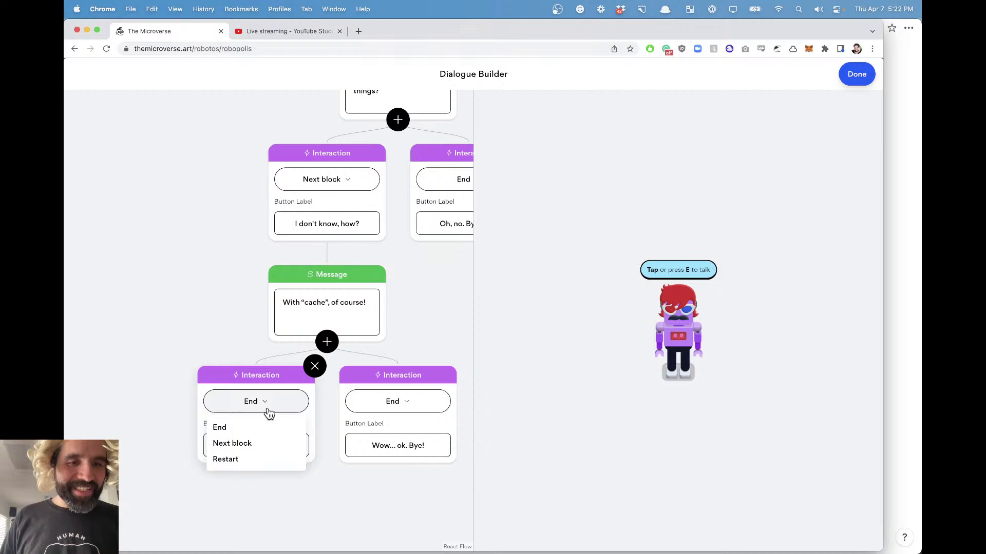
pyautogui.click(255, 443)
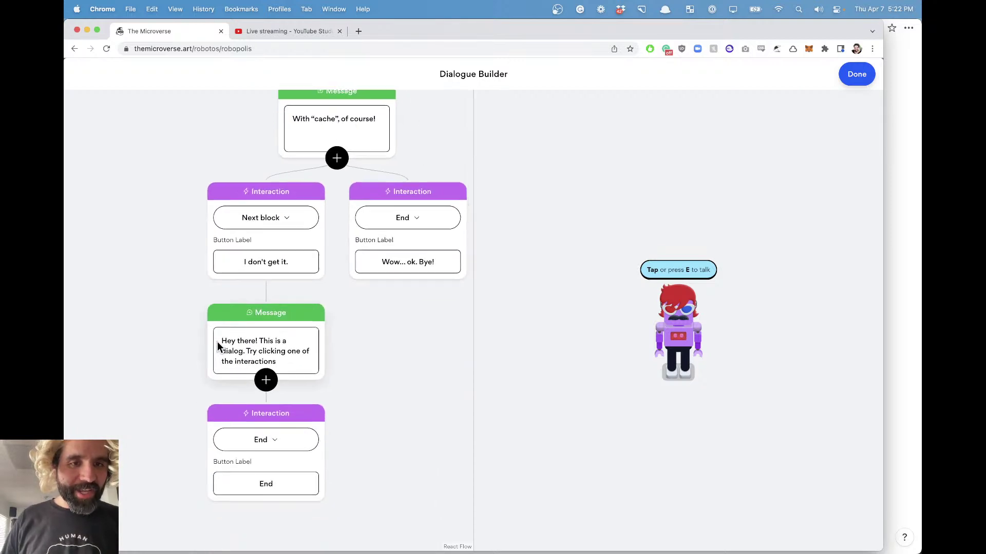
# Step: Set the new message to "No, with cache. C-A-C-H-E. As in an auxiliary memory. Not cash, as in money. Get it?" from the Notion page
pyautogui.press('super+Tab')
pyautogui.tripleClick(368, 211)
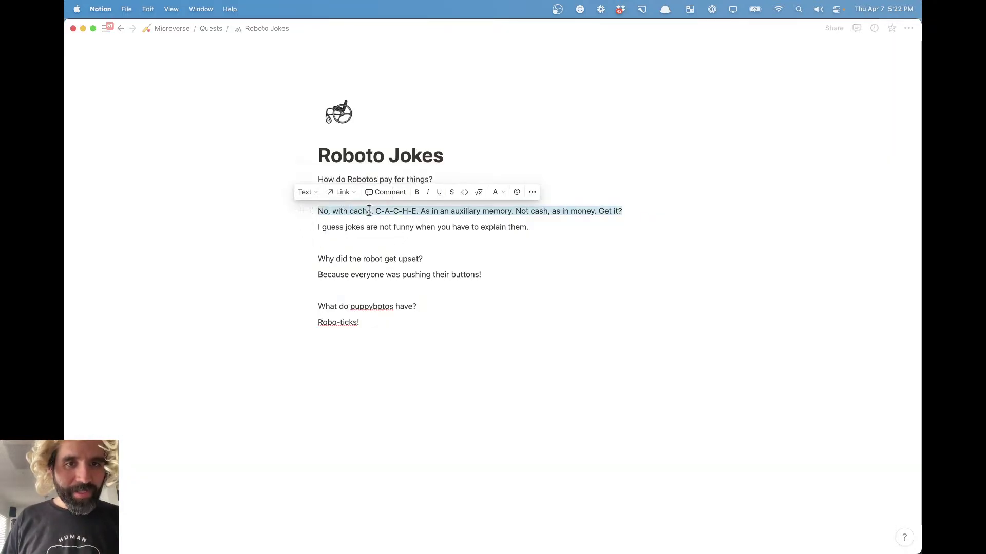
pyautogui.press('super+Tab')
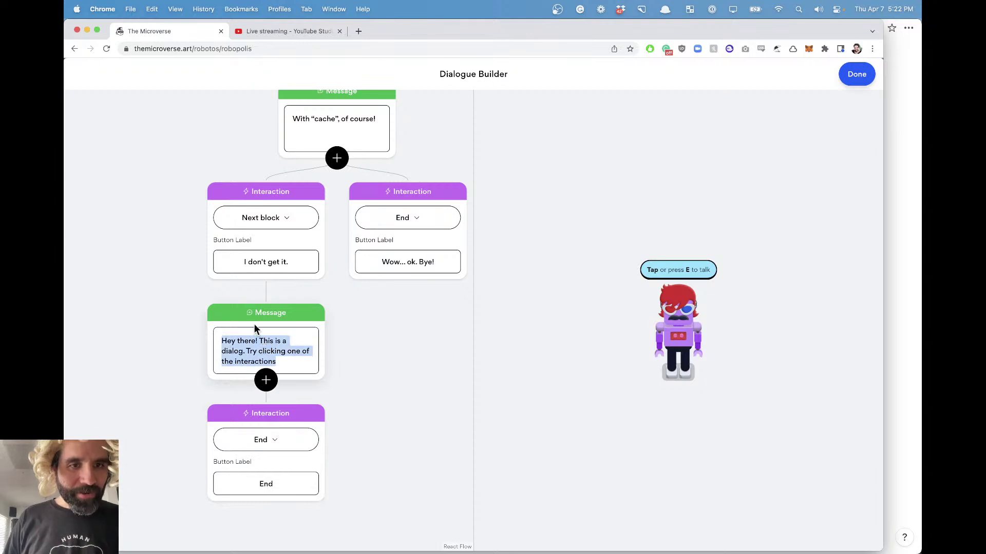
pyautogui.press('super+v')
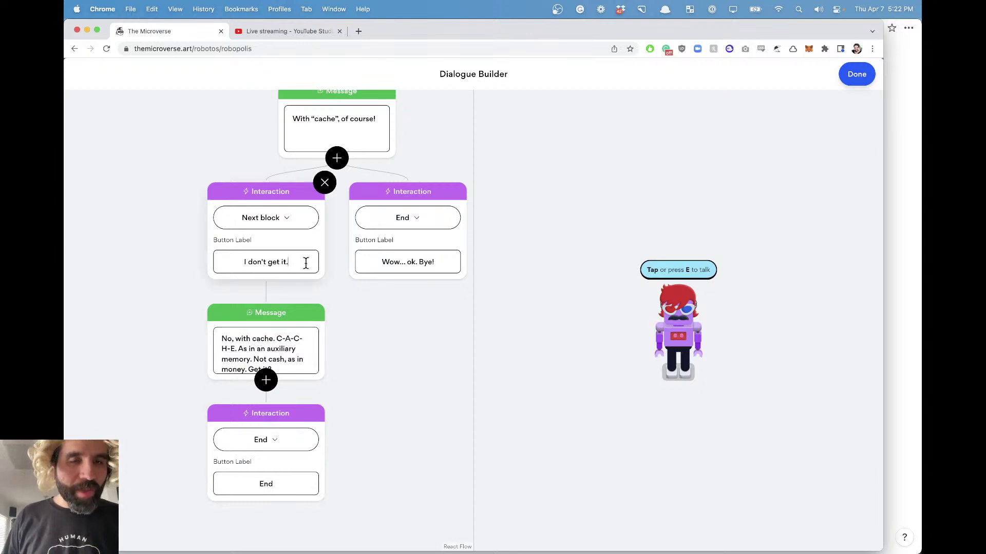
# Step: Relabel the reply before the cache explanation "Oh, is that a token?" and put an ellipsis after "C-A-C-H-E" in the explanation
pyautogui.scroll(3, 306, 263)
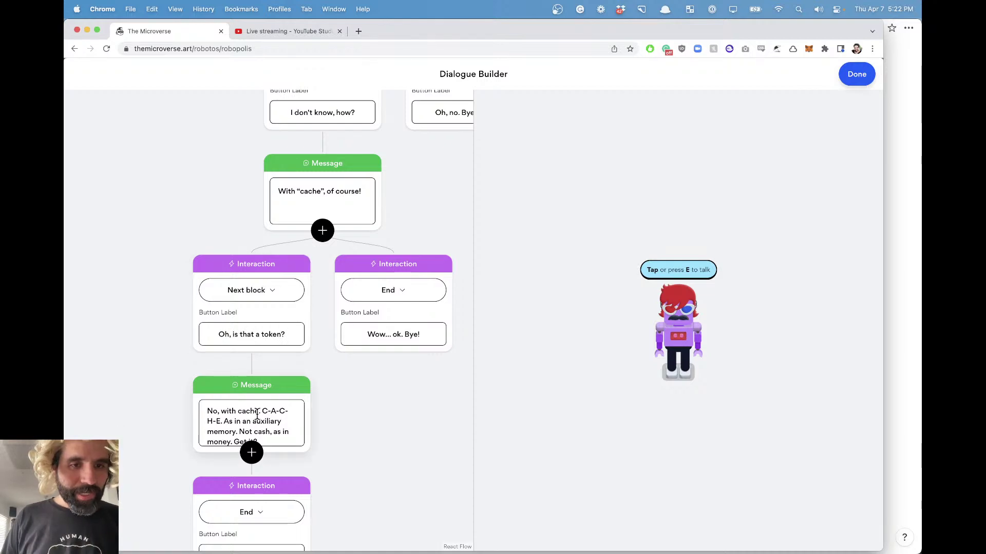
pyautogui.scroll(-3, 253, 386)
pyautogui.scroll(-1, 261, 344)
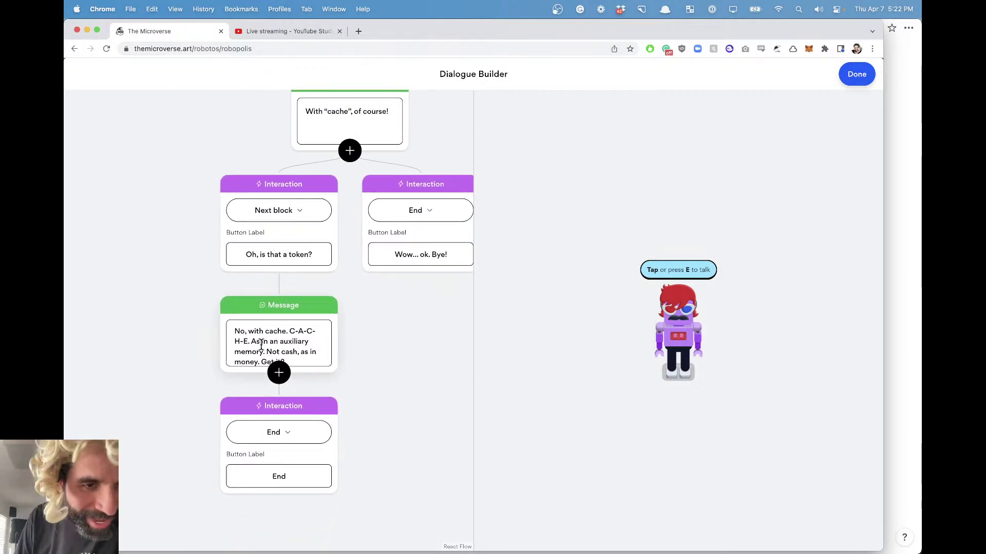
pyautogui.scroll(-1, 294, 348)
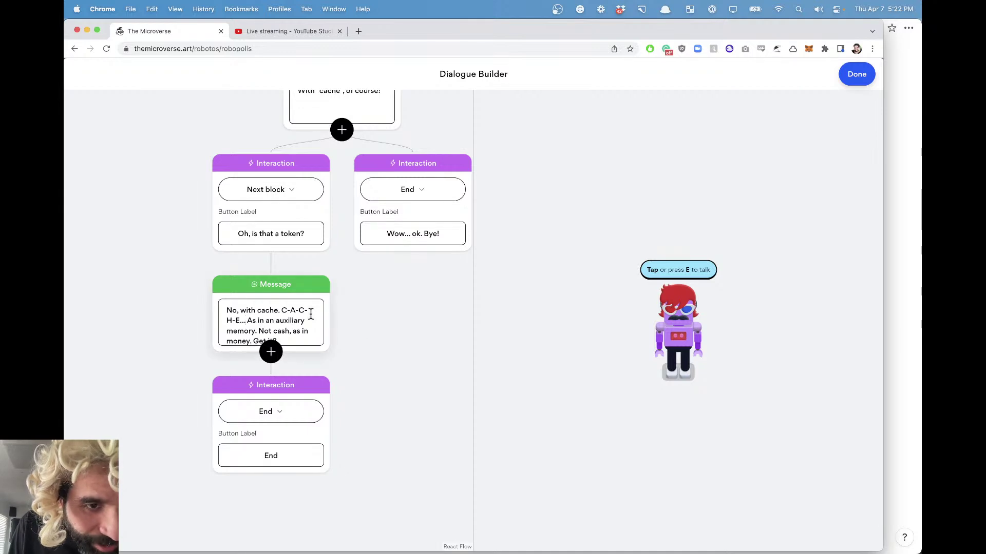
# Step: Label the explanation's existing reply "No. I don't" and add a second reply labelled "Yeah.. Get it. Just not funny."
pyautogui.scroll(-2, 308, 313)
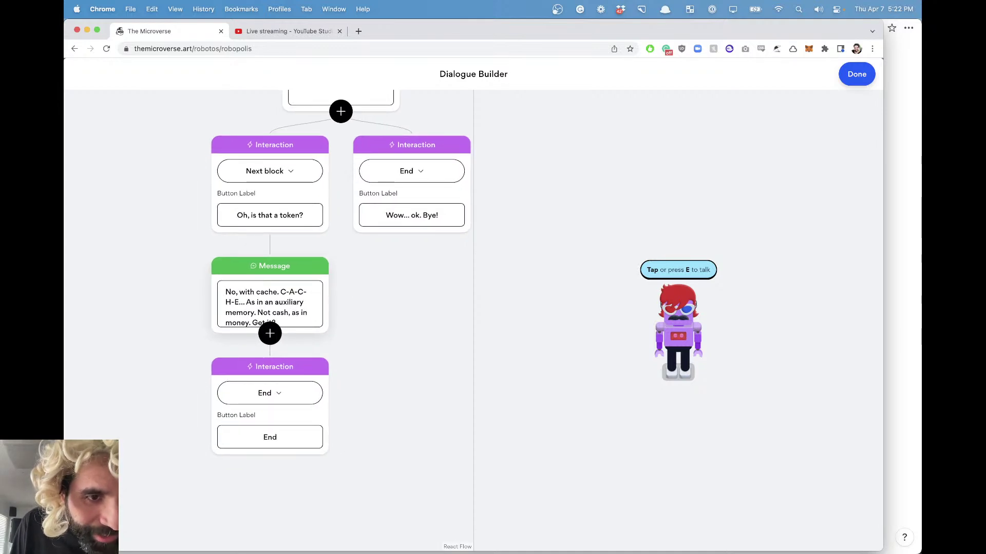
pyautogui.press('super+Tab')
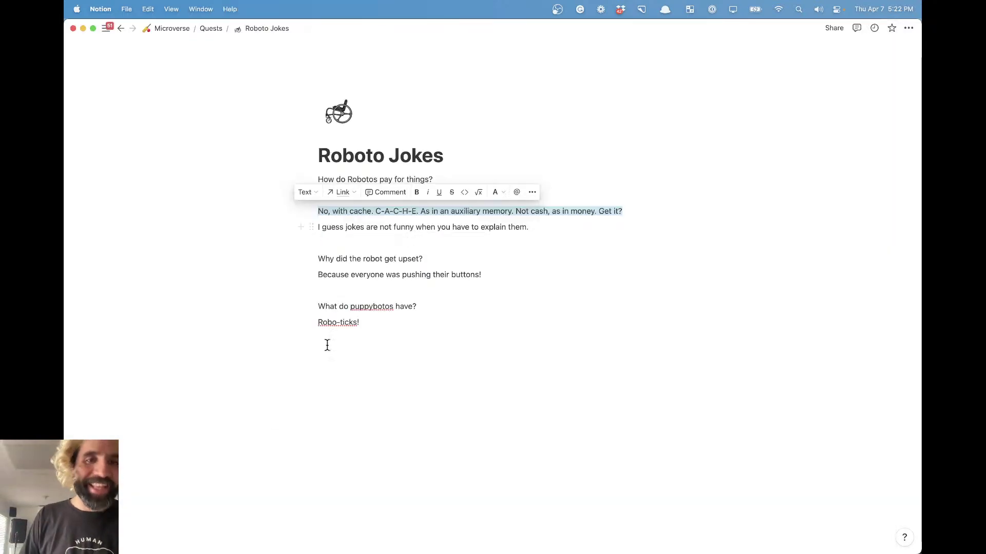
pyautogui.press('super+Tab')
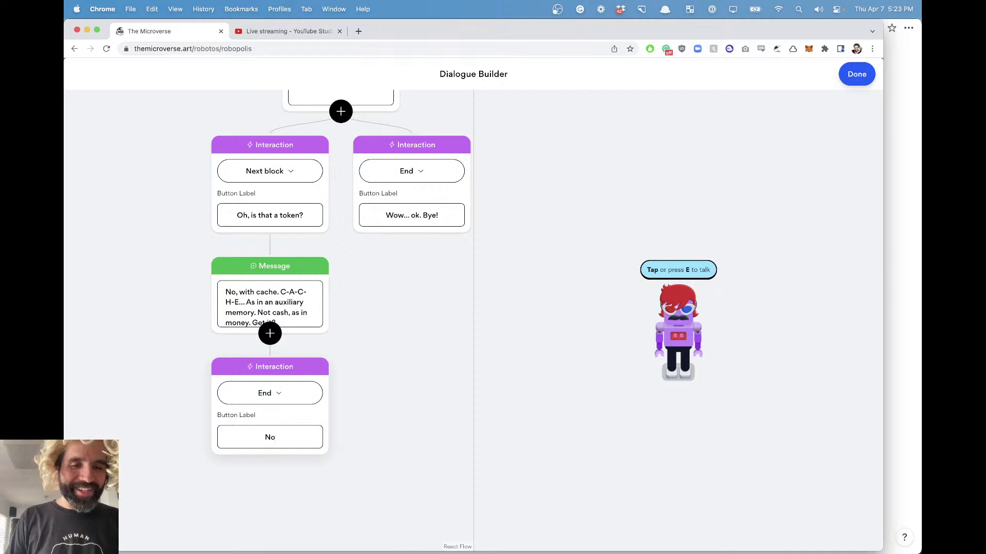
pyautogui.click(270, 334)
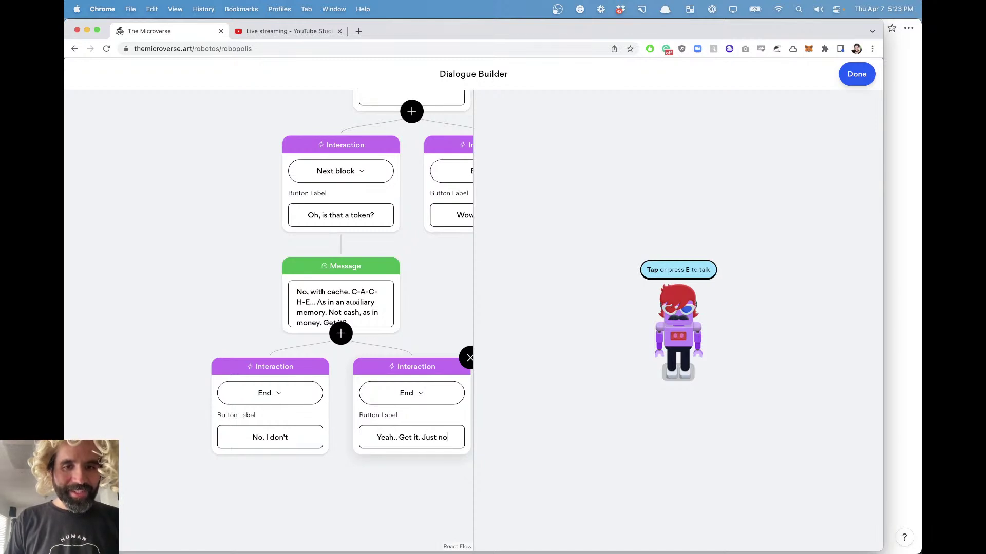
pyautogui.write('funny.')
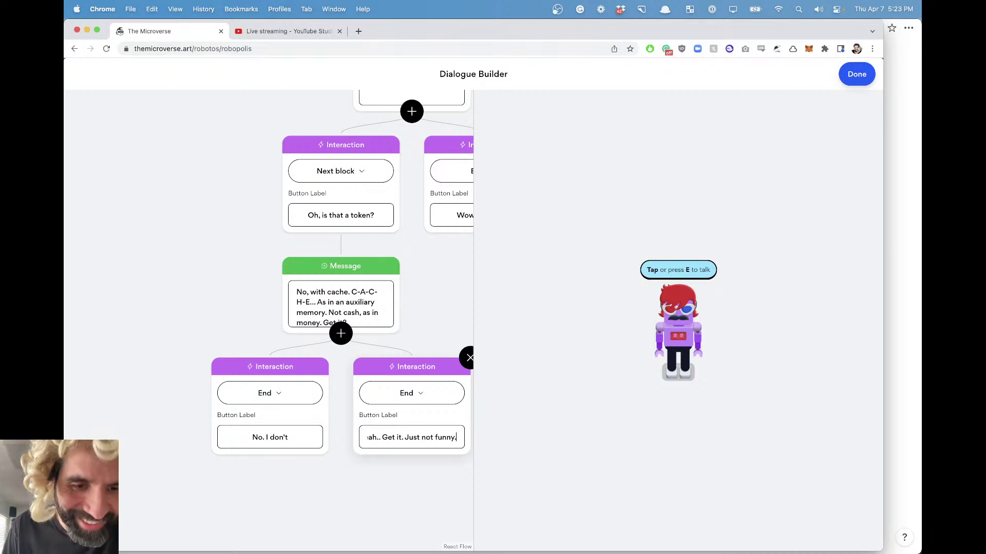
# Step: Change the action of the "No. I don't" reply to Next block
pyautogui.click(291, 438)
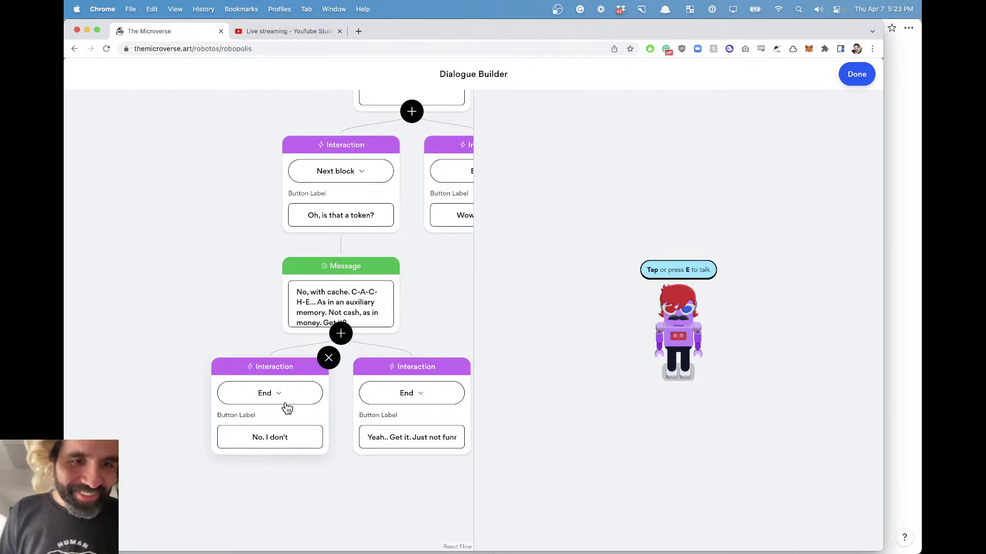
pyautogui.click(282, 396)
pyautogui.click(275, 435)
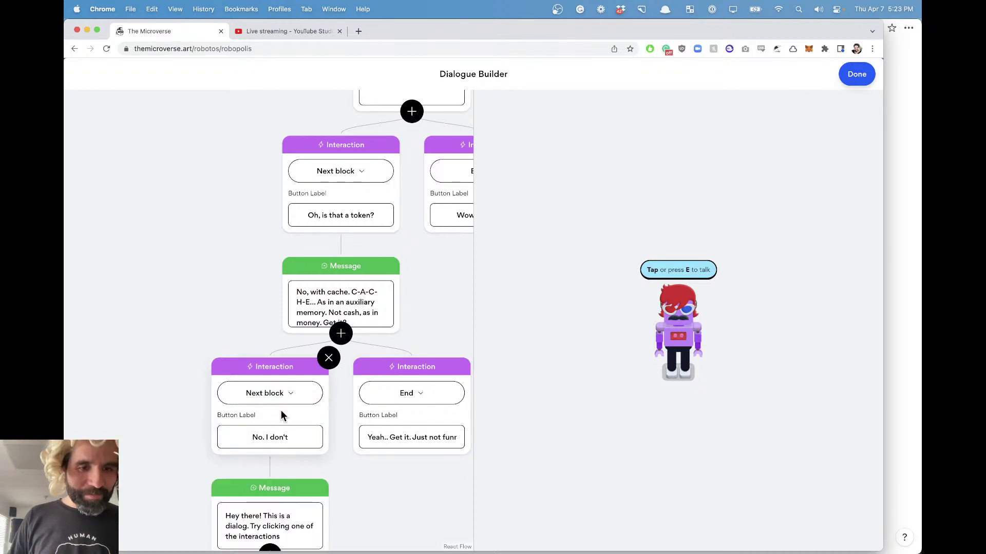
# Step: Set the message after "No. I don't" to "I guess jokes are not funny when you have to explain them." from the Notion page
pyautogui.scroll(-5, 279, 424)
pyautogui.press('super+Tab')
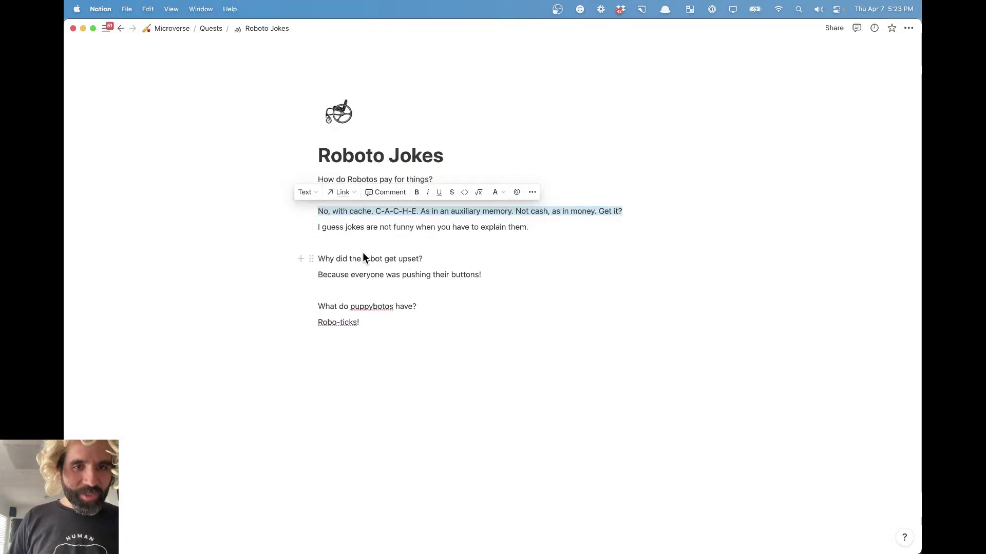
pyautogui.tripleClick(354, 229)
pyautogui.press('super+c')
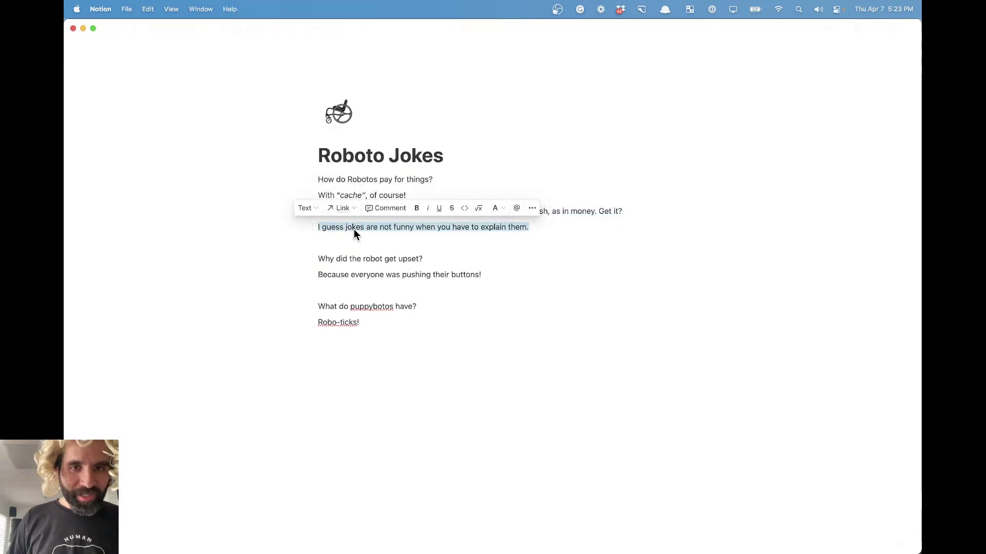
pyautogui.press('super+Tab')
pyautogui.tripleClick(256, 395)
pyautogui.press('super+v')
# Step: Choose End as the action of the reply under the last message
pyautogui.click(265, 480)
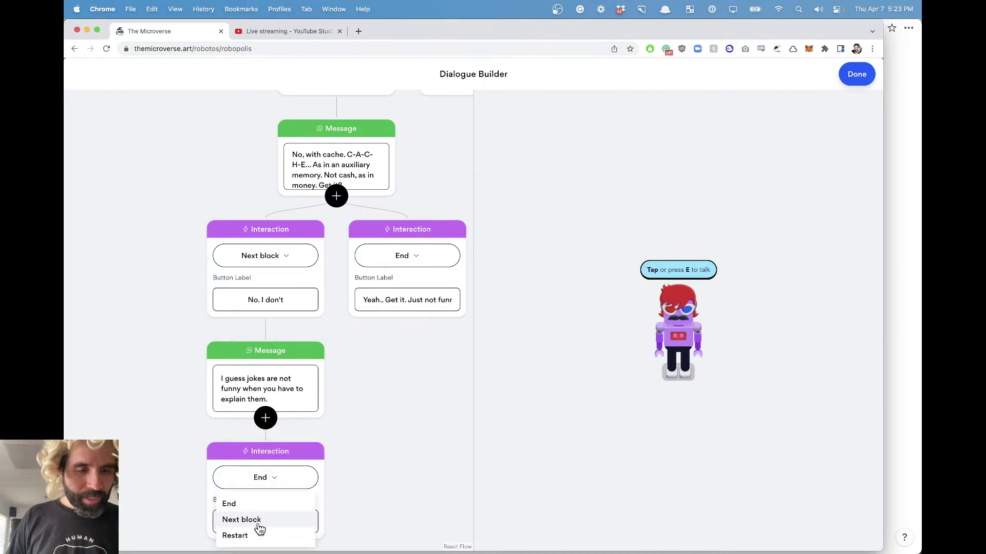
pyautogui.click(254, 507)
pyautogui.scroll(-3, 355, 459)
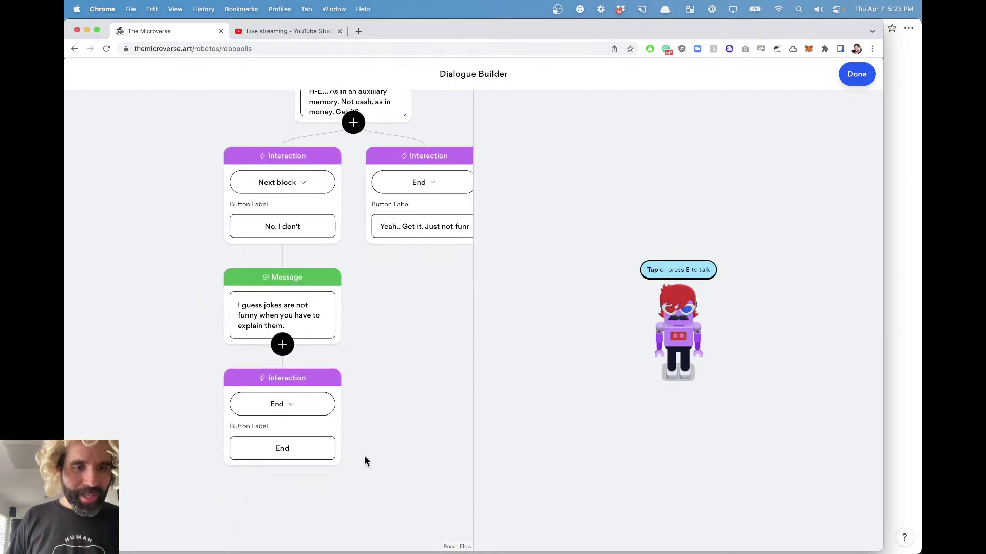
# Step: Label the final End reply "Ok, Ron!", finish the dialogue and deselect the red-haired NPC
pyautogui.doubleClick(300, 446)
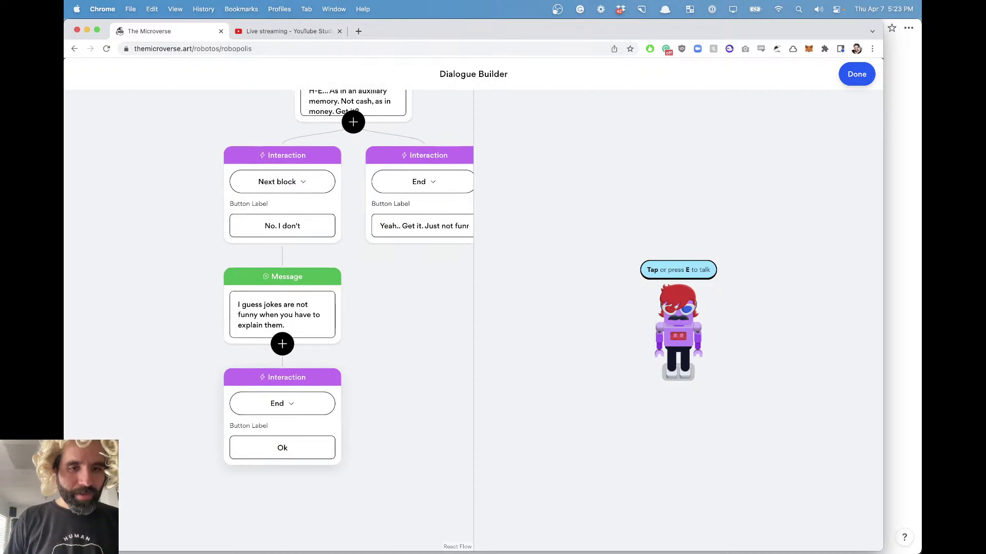
pyautogui.write('Ok, Ron!')
pyautogui.scroll(5, 392, 401)
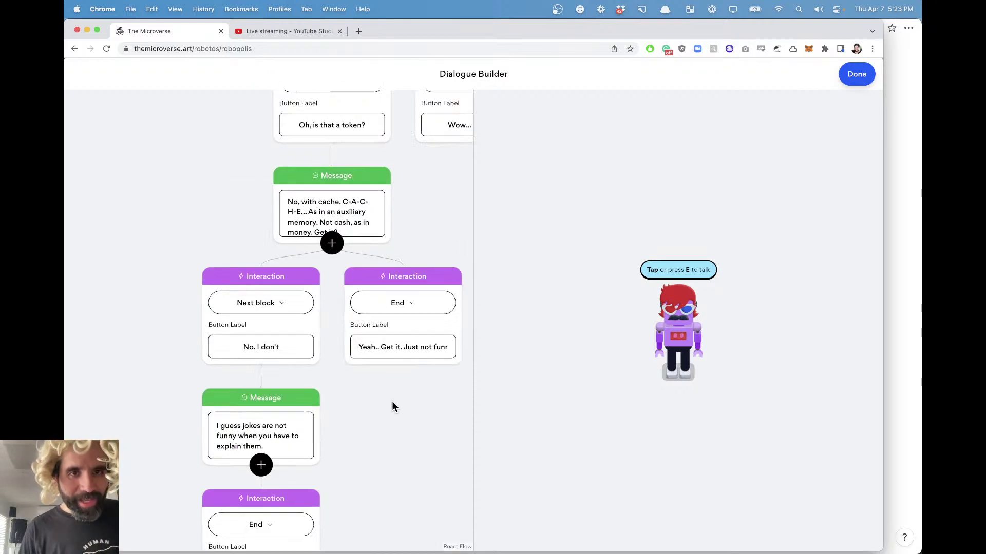
pyautogui.click(856, 74)
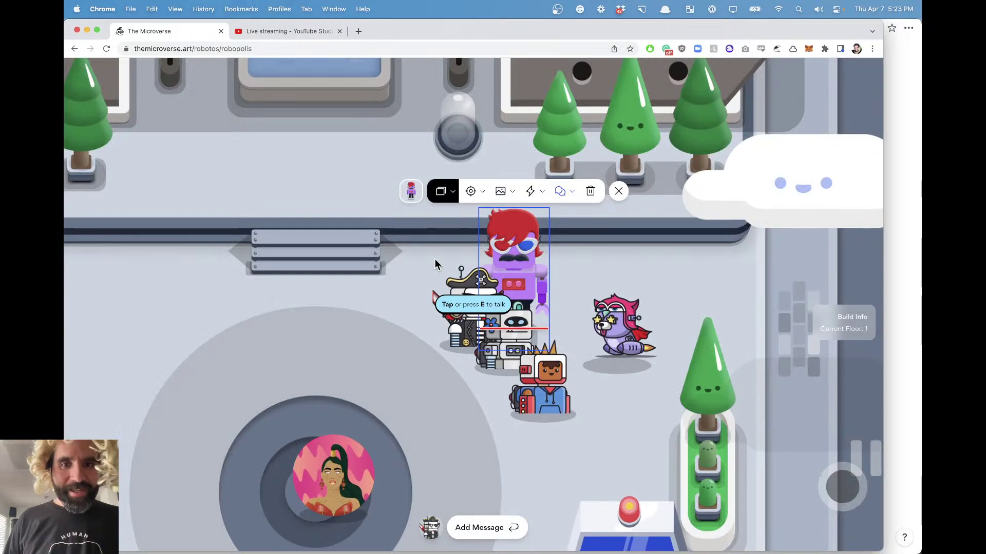
pyautogui.click(618, 191)
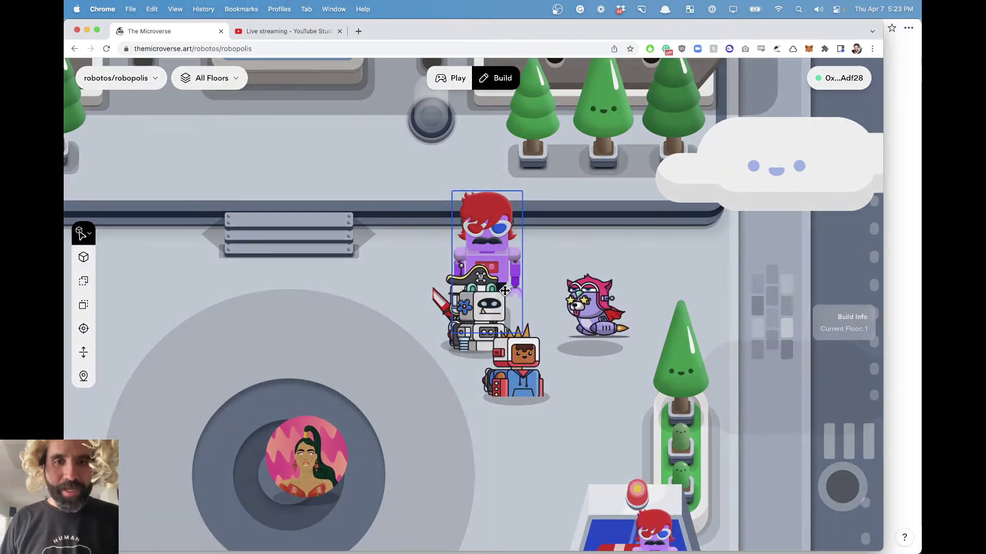
# Step: Test the NPC's dialogue through the "Oh, no. Bye, Ron!" exit and the full joke branch ending with "Ok, Ron!"
pyautogui.click(504, 291)
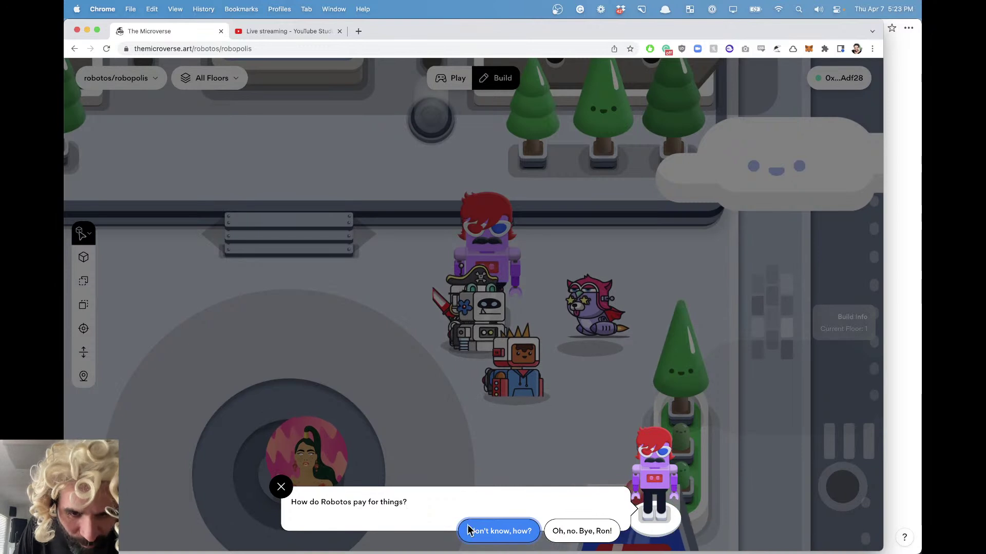
pyautogui.click(610, 534)
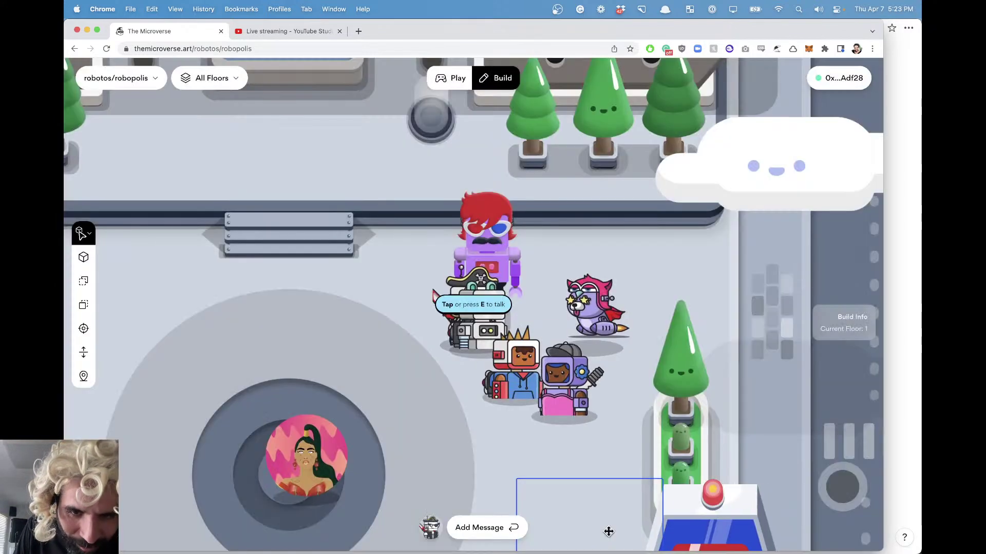
pyautogui.click(474, 286)
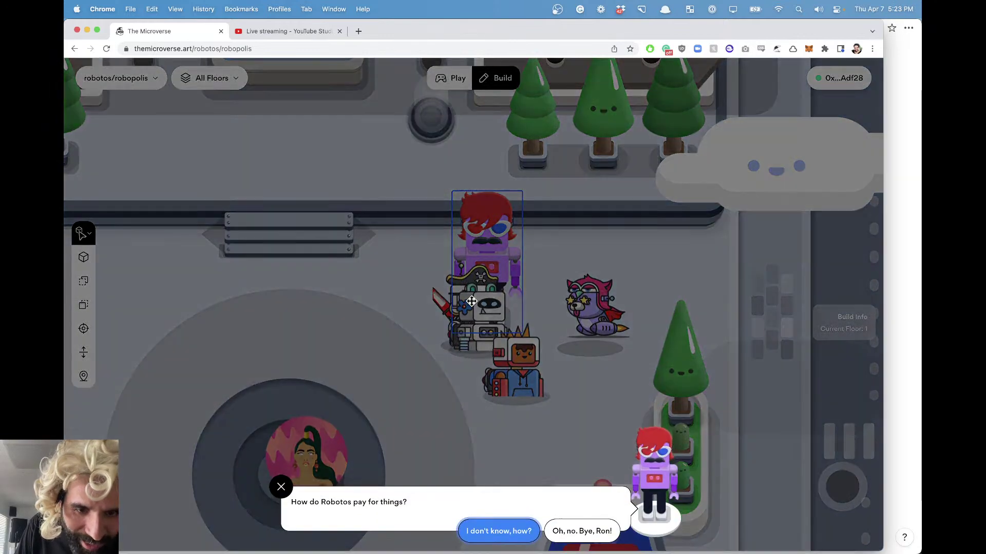
pyautogui.click(503, 536)
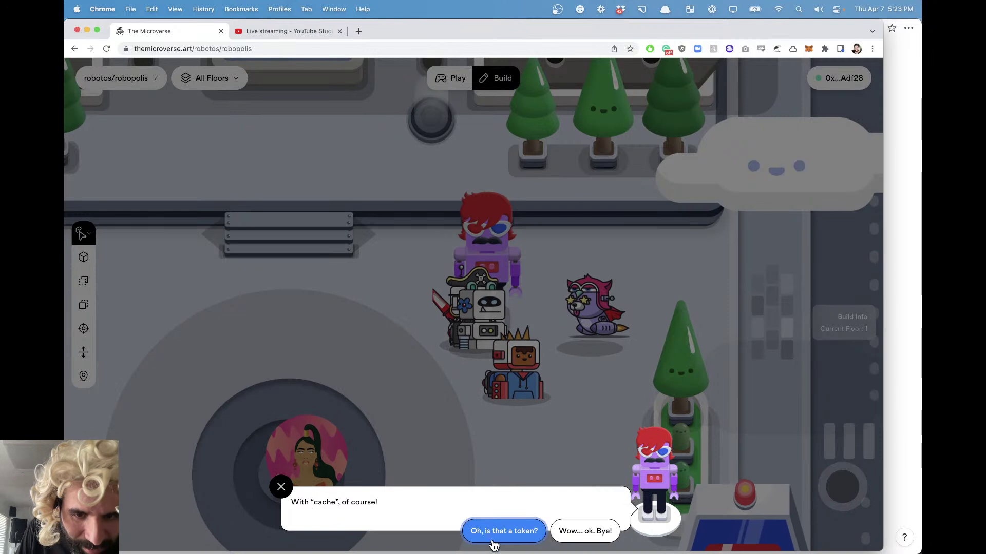
pyautogui.click(509, 532)
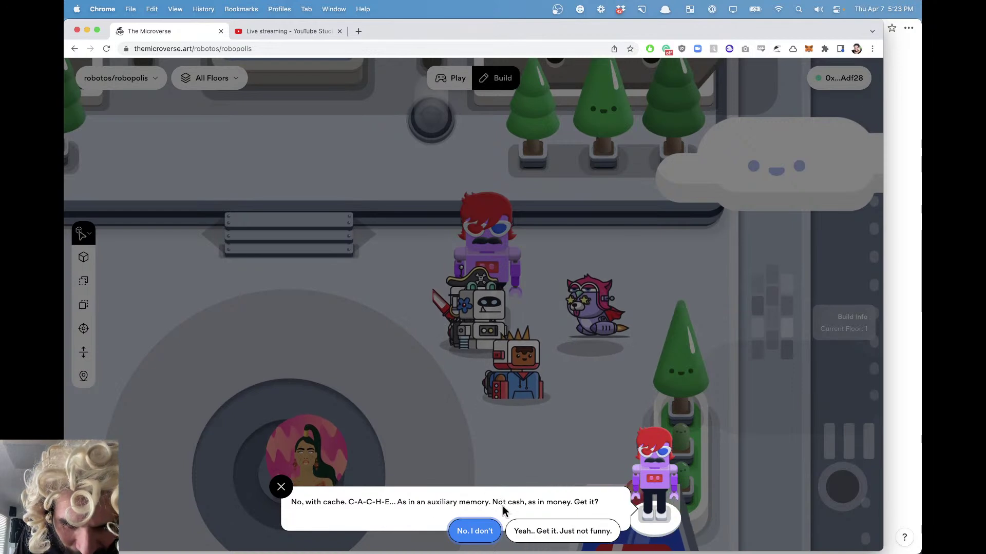
pyautogui.click(473, 534)
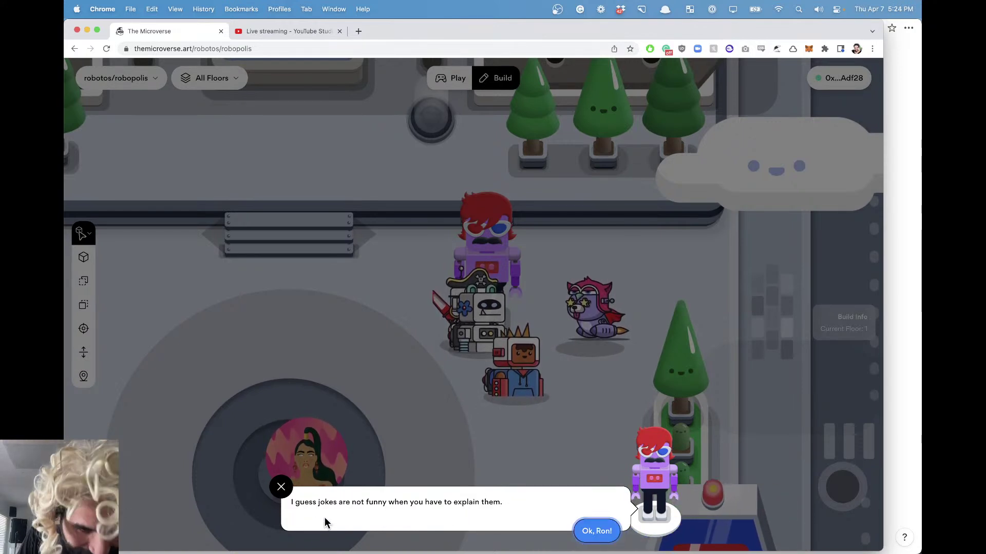
pyautogui.click(605, 532)
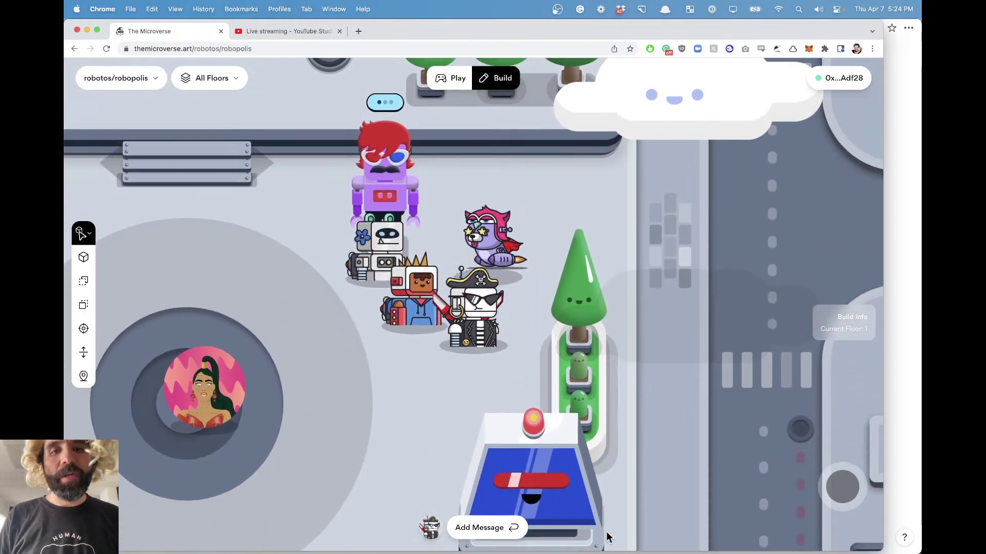
# Step: Walk the avatar away from the red-haired NPC to the edge of the circular platform
pyautogui.press('Down')
pyautogui.press('Left')
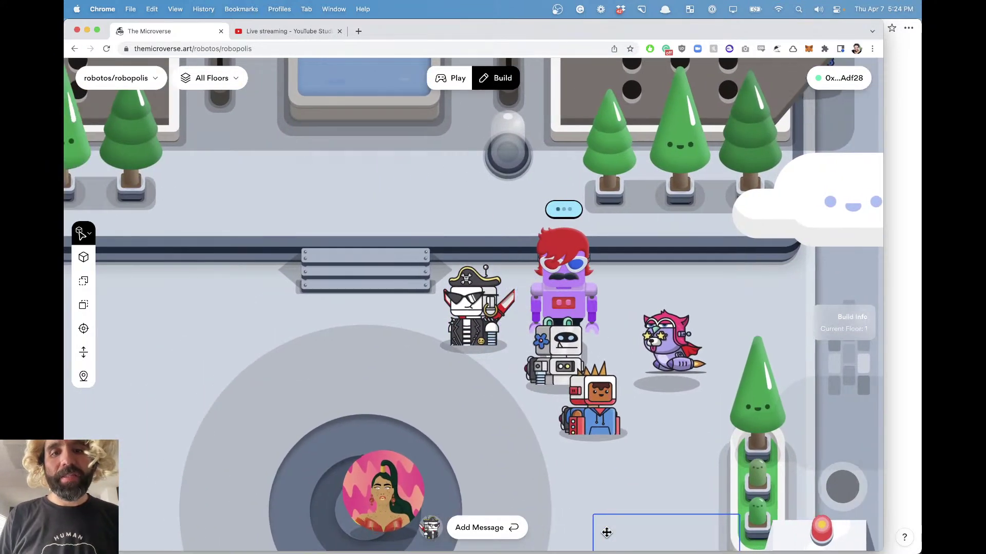
pyautogui.press('Down')
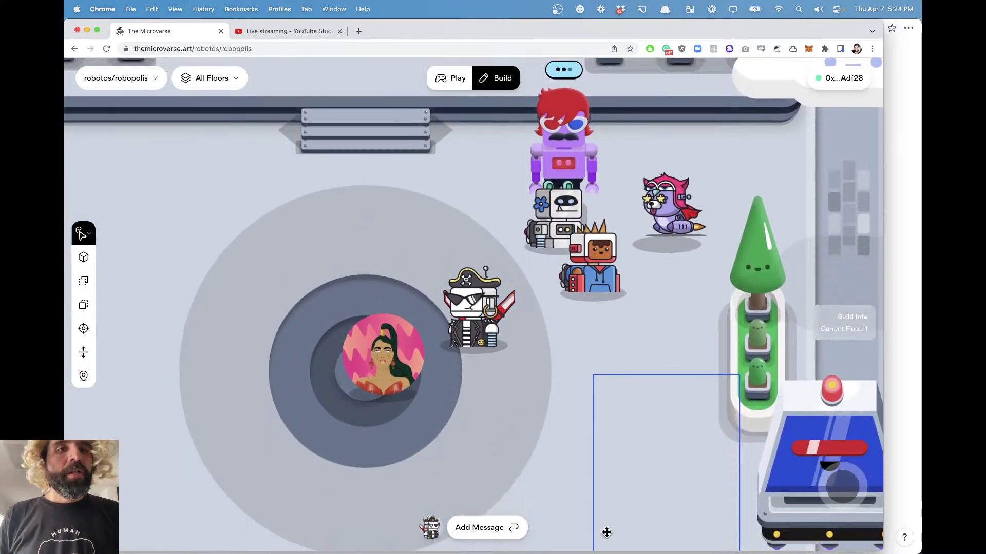
# Step: Read the live chat in YouTube Studio and look at the Roboto Jokes page in Notion and the npc-ron artwork in Figma
pyautogui.click(300, 32)
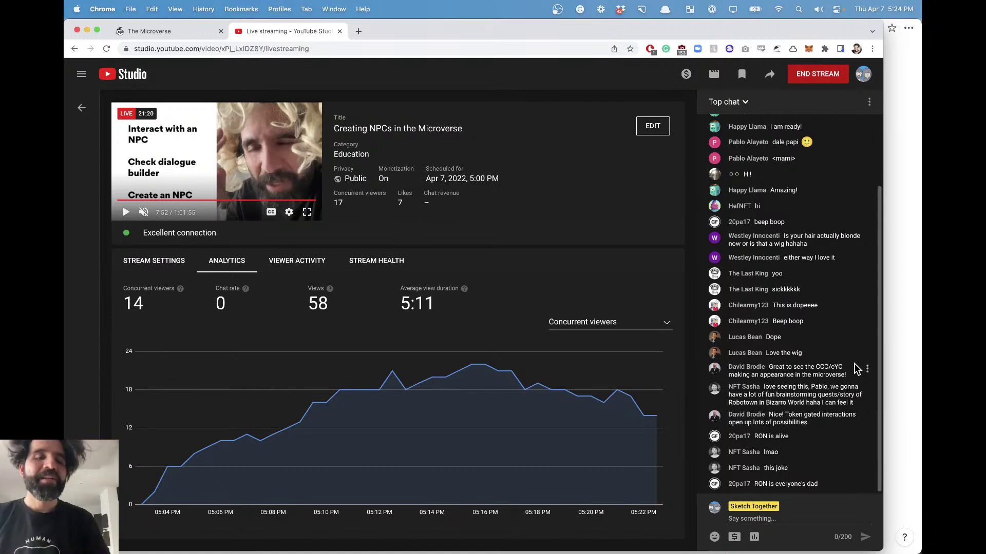
pyautogui.press('super+Tab')
pyautogui.press('super+Tab')
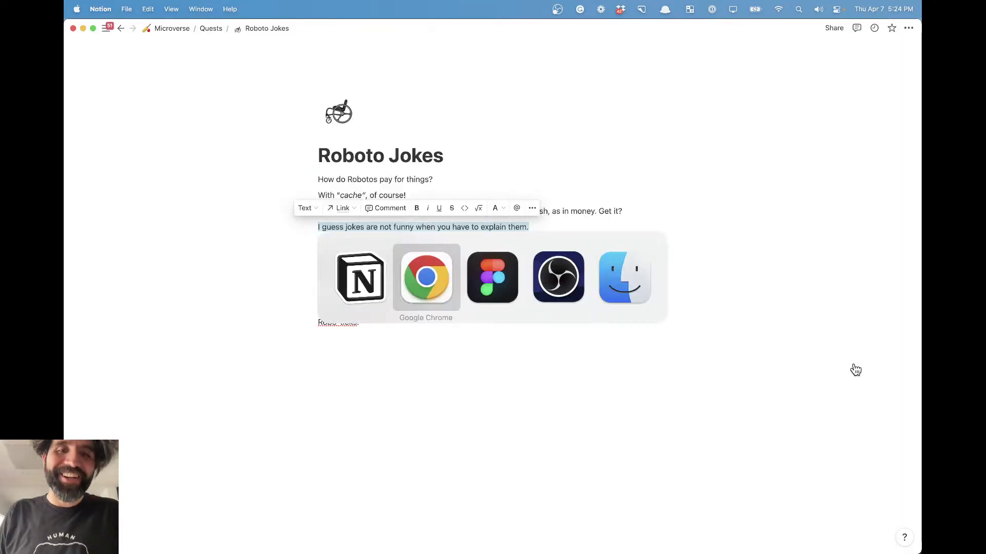
pyautogui.press('super+Tab')
pyautogui.press('super+Tab')
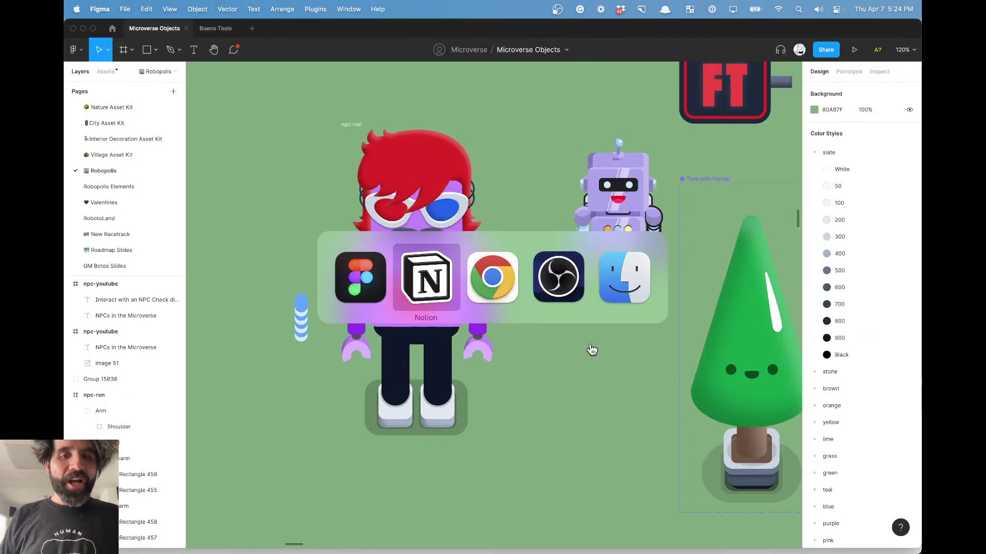
pyautogui.press('super+Tab')
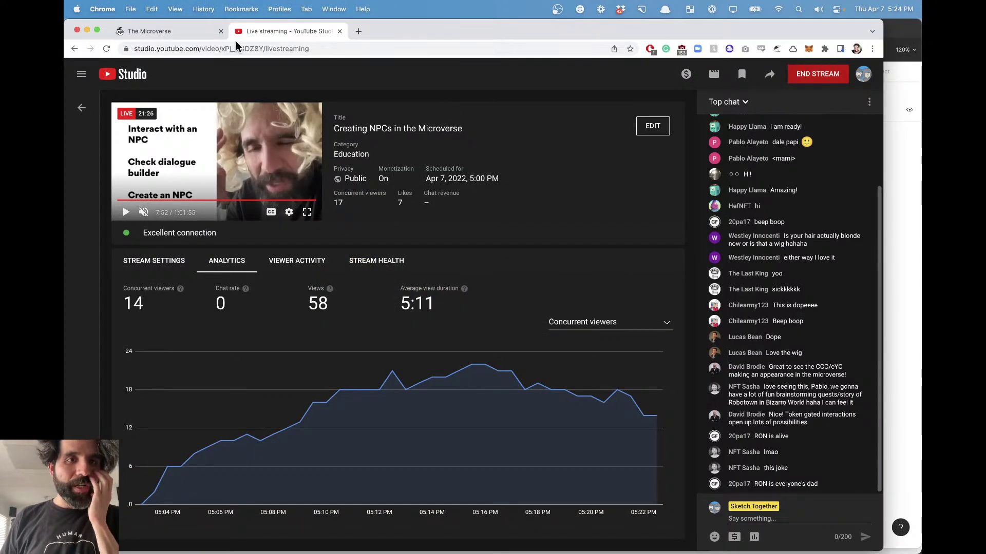
# Step: Return to the Robopolis world in Chrome and walk the avatar around until it stands at the red-haired NPC
pyautogui.click(178, 31)
pyautogui.press('Right')
pyautogui.press('Up')
pyautogui.press('Left')
pyautogui.press('Down')
pyautogui.press('Right')
pyautogui.press('Up')
pyautogui.press('Right')
pyautogui.press('Up')
pyautogui.press('Left')
pyautogui.press('Down')
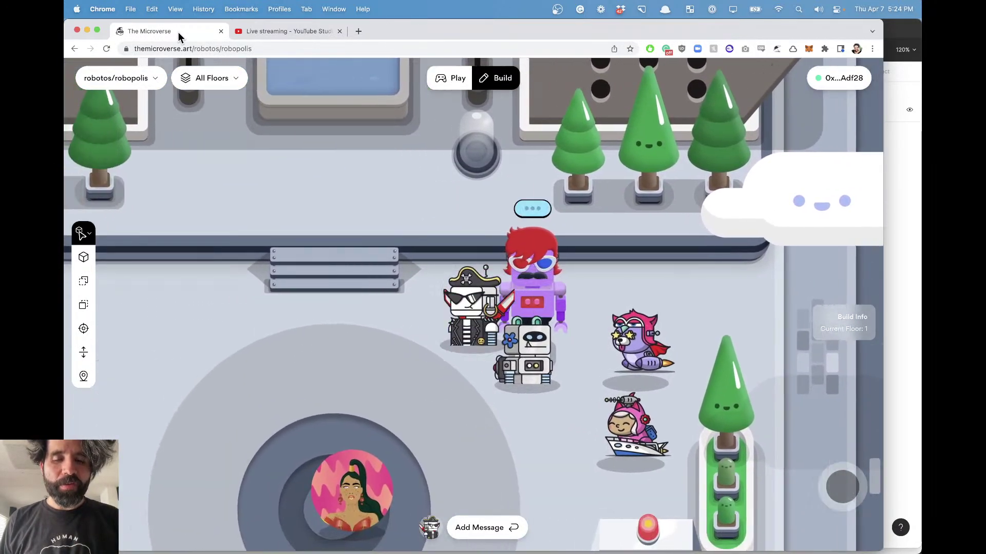
pyautogui.press('Right')
pyautogui.press('Up')
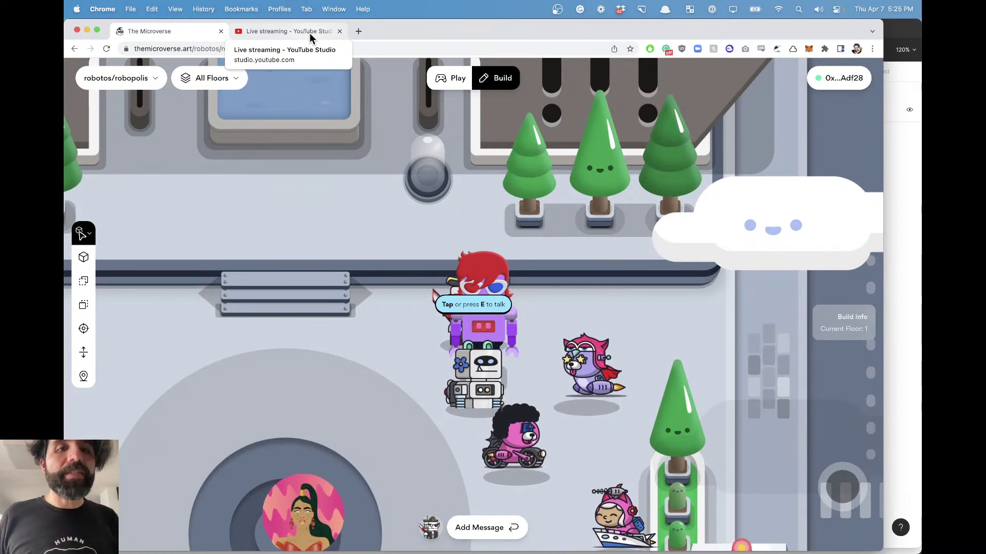
# Step: Check viewers' questions in the YouTube Studio live chat and return to the Robopolis world
pyautogui.press('super+Tab')
pyautogui.press('super+Tab')
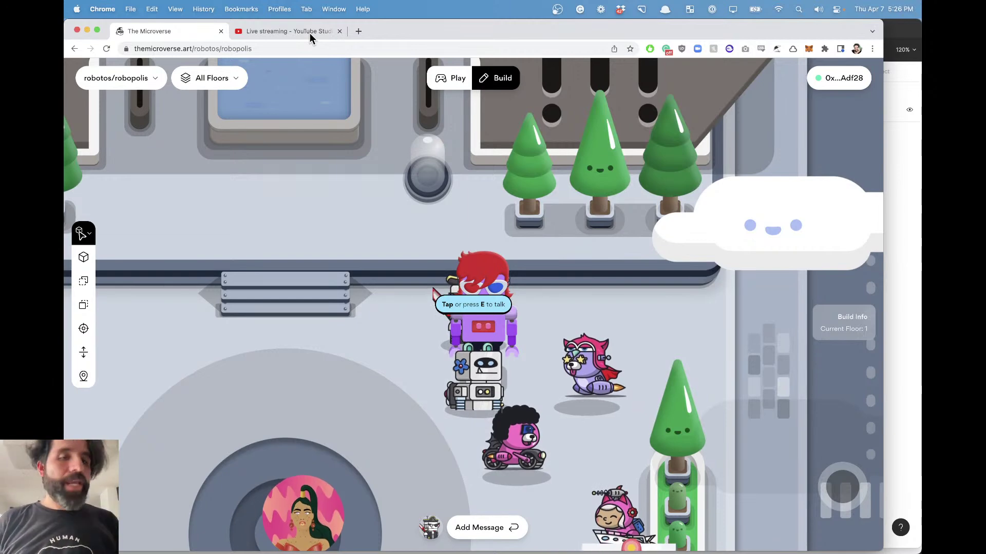
pyautogui.click(288, 31)
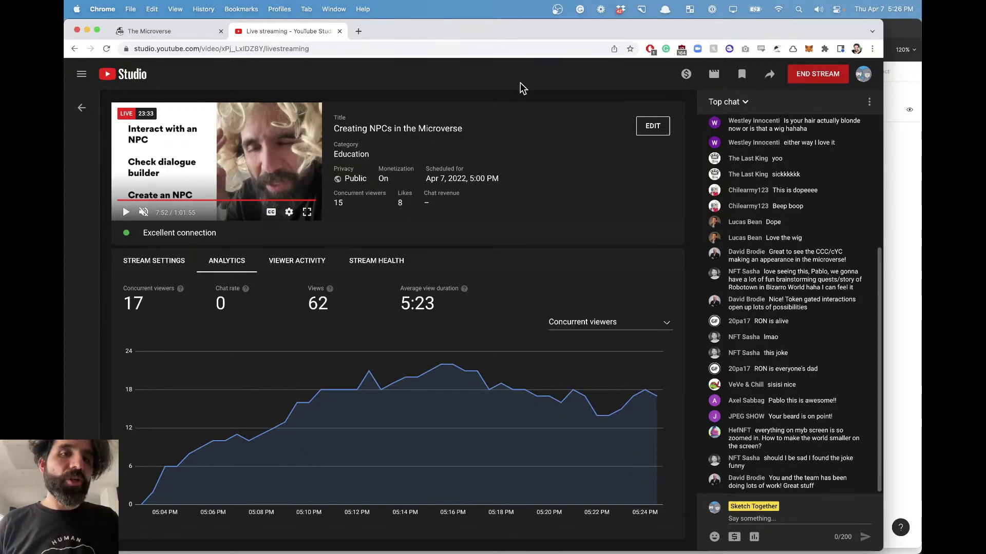
pyautogui.click(159, 30)
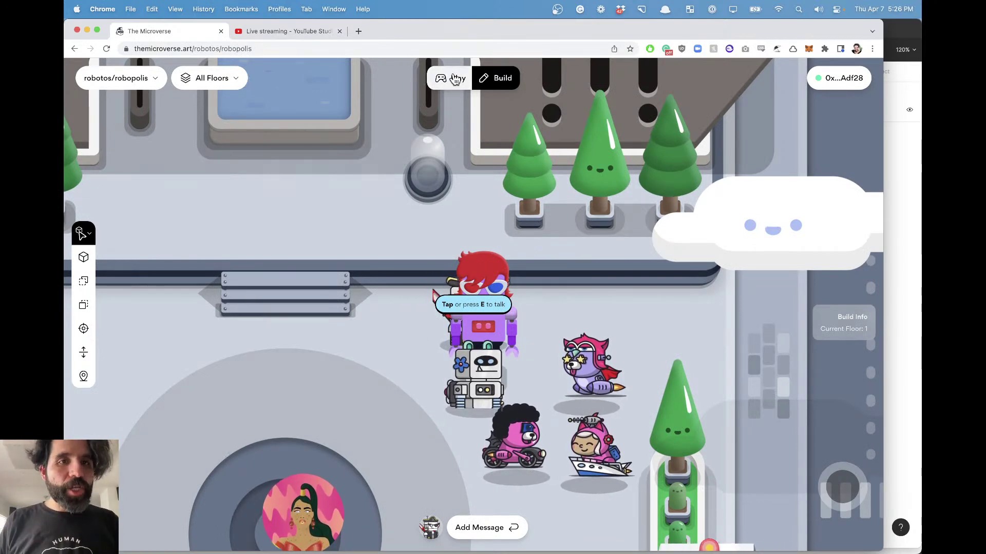
# Step: Switch to YouTube Studio and end the "Creating NPCs in the Microverse" live stream
pyautogui.click(314, 28)
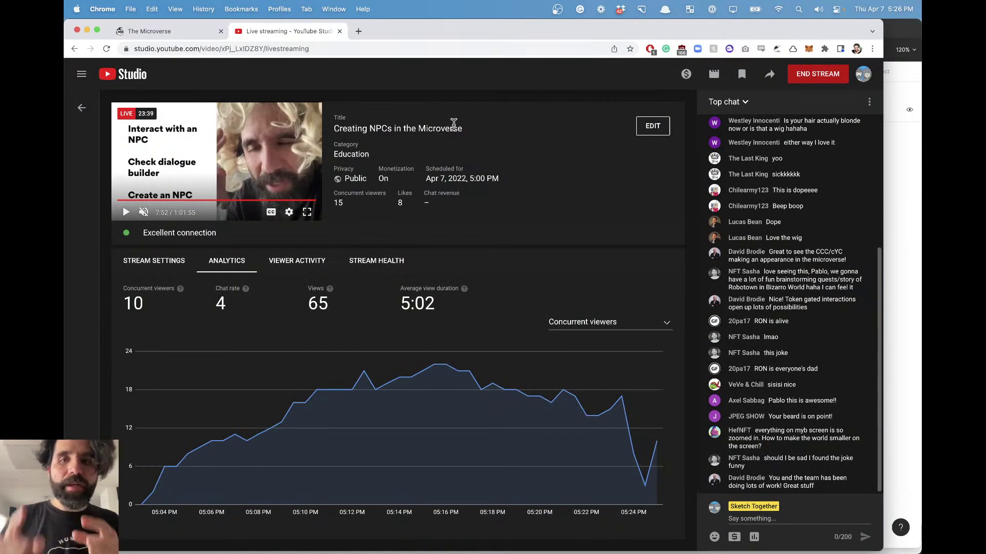
pyautogui.click(814, 75)
pyautogui.click(563, 346)
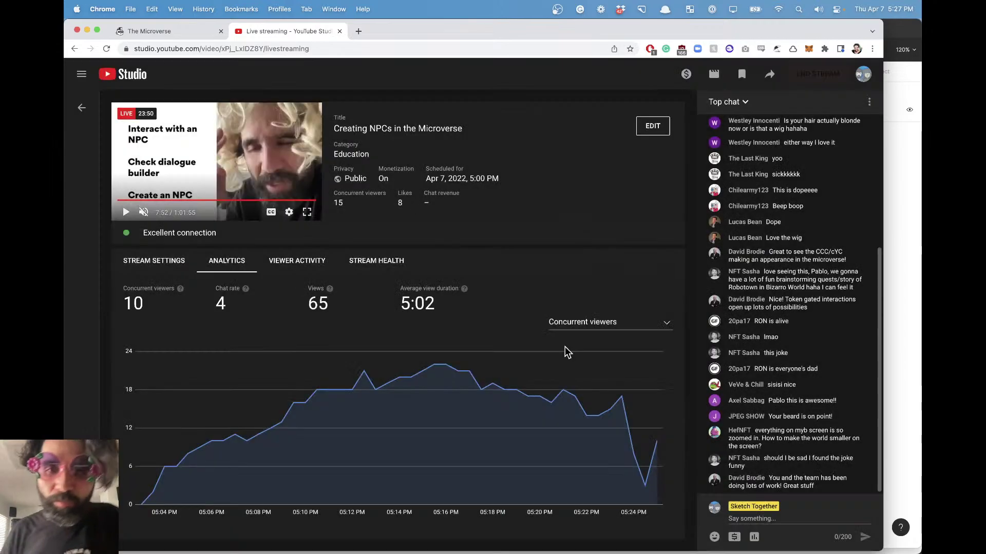